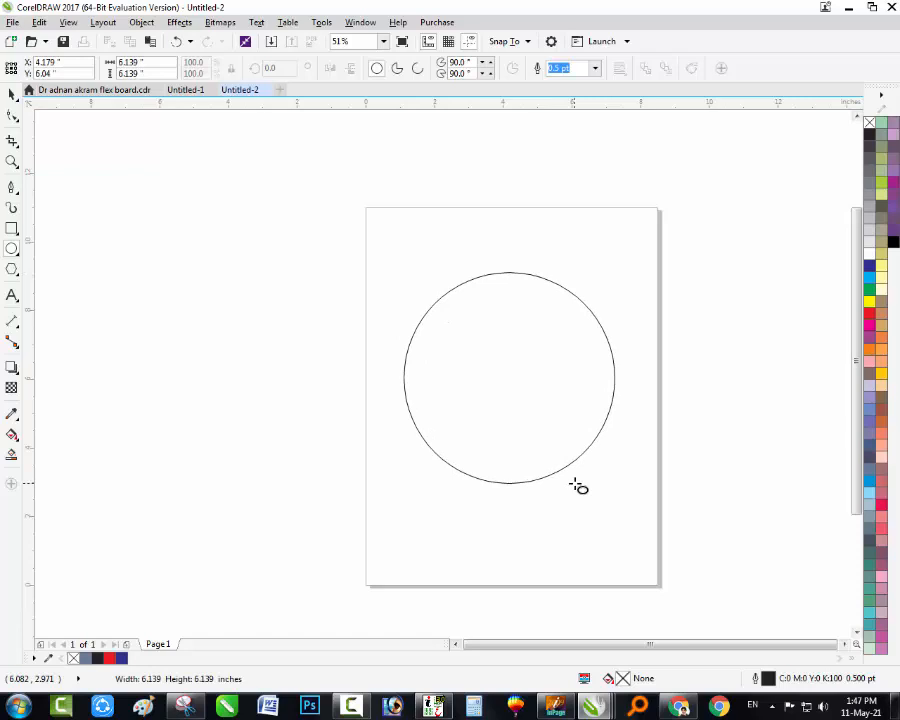
Draw a straight vertical Freehand line about 9.09 in tall beside the page, level with the circle
key(space)
click(263, 303)
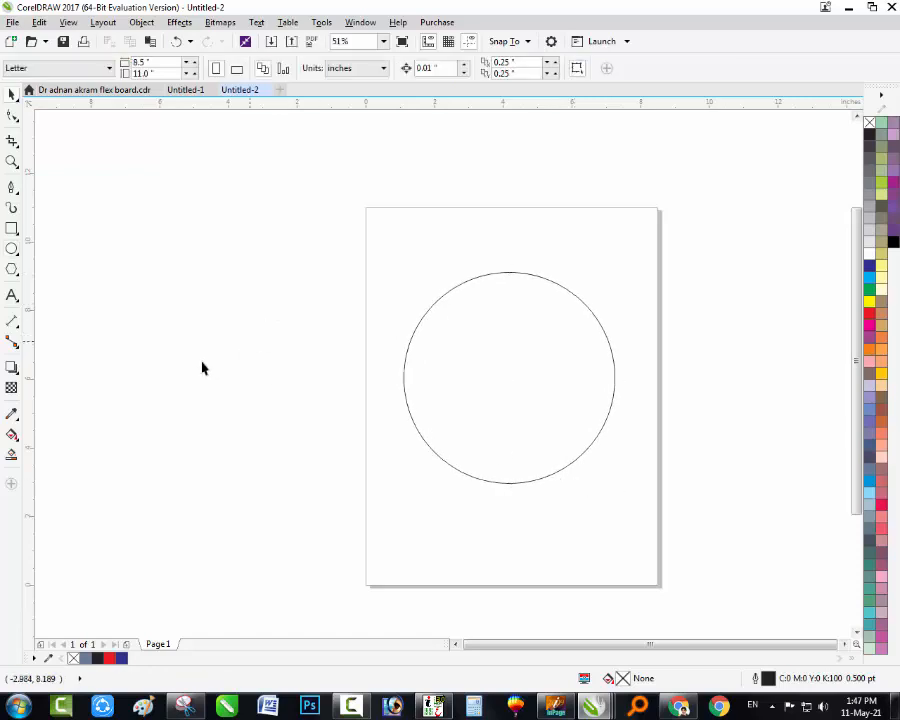
click(16, 194)
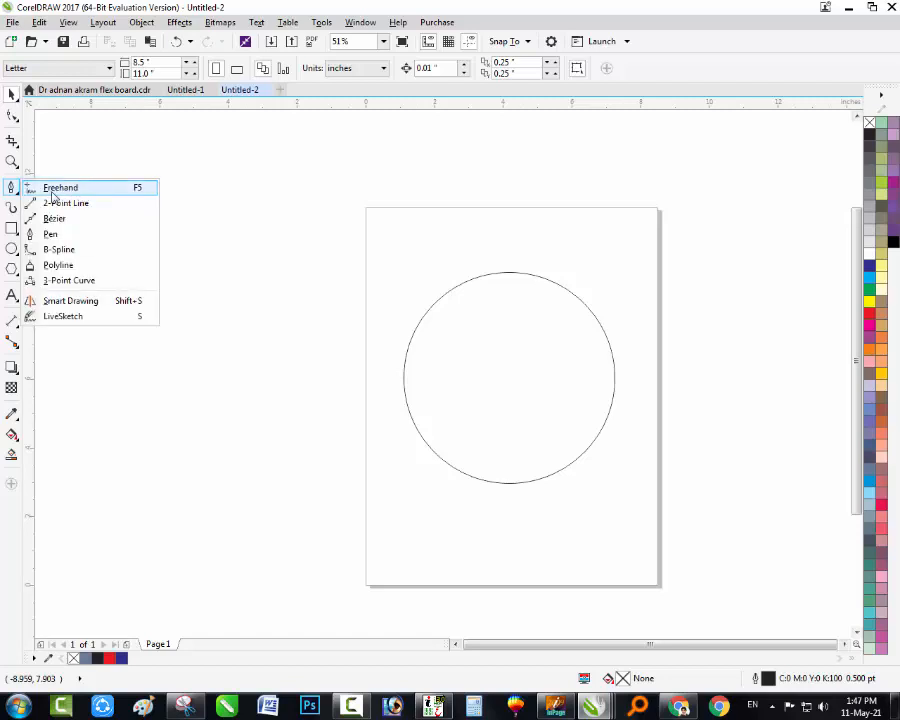
click(53, 192)
click(250, 233)
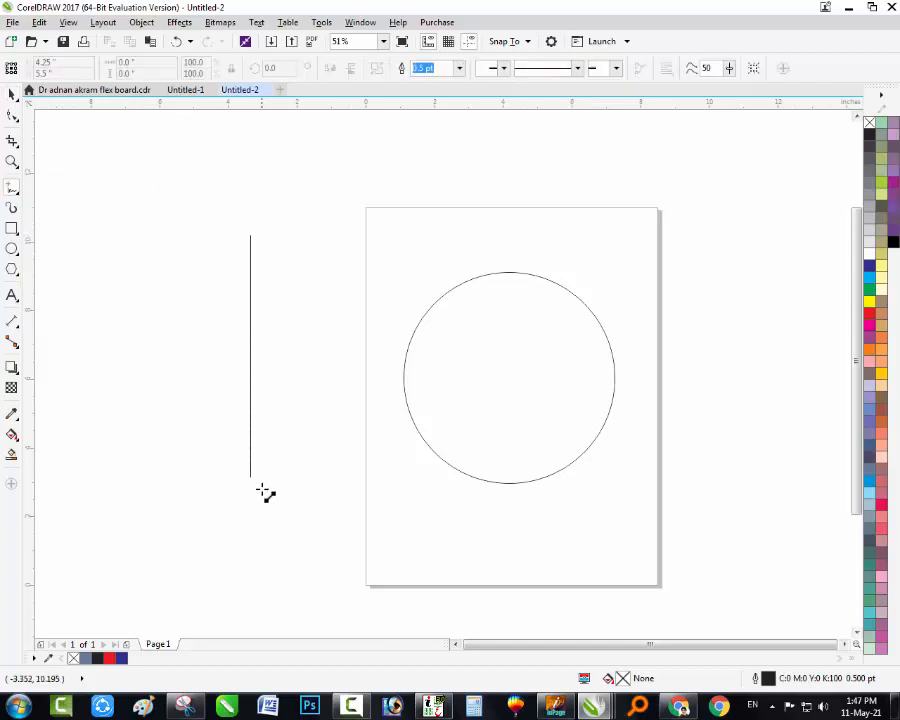
ctrl+click(266, 548)
key(space)
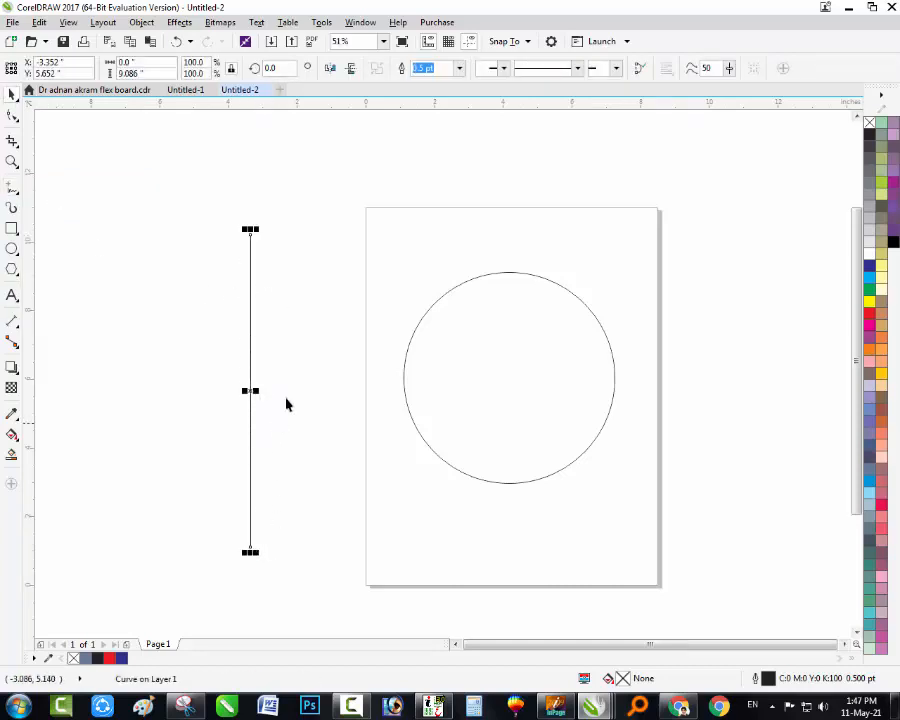
key(Escape)
Move the vertical line onto the circle and duplicate it sideways into five parallel lines about 0.49 in apart
drag(250, 394, 493, 377)
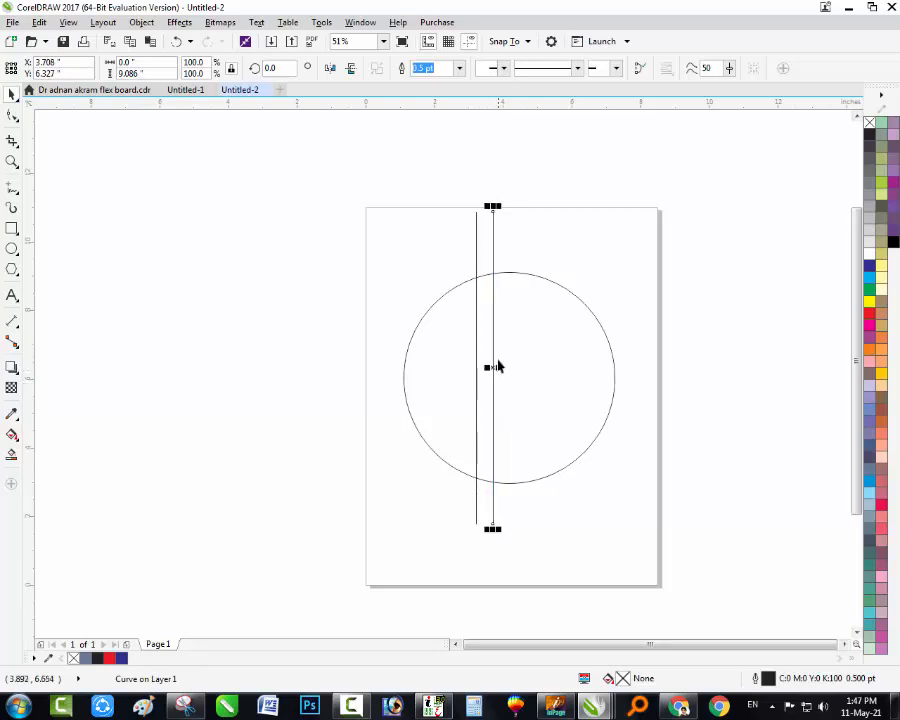
key(ctrl+r)
key(ctrl+r)
key(ctrl+r)
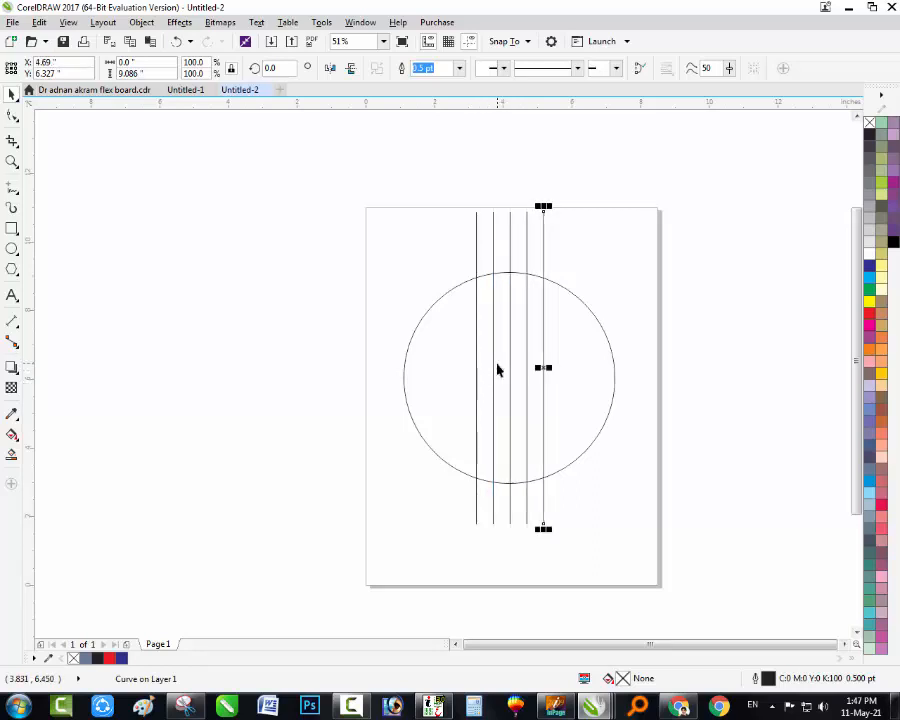
Group the five vertical lines and centre the group horizontally on the circle
drag(571, 173, 455, 558)
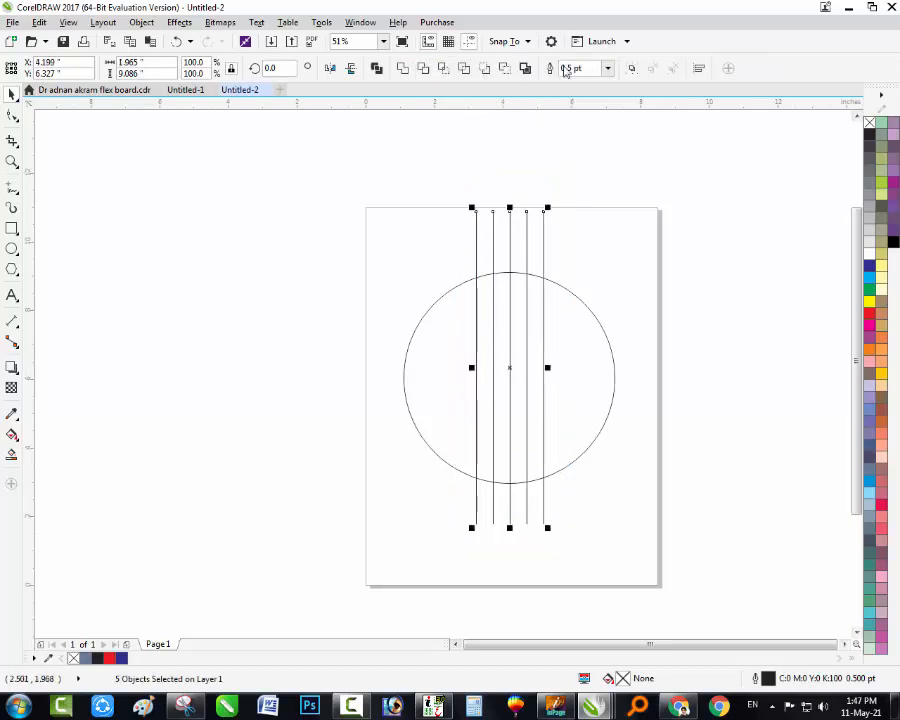
click(634, 69)
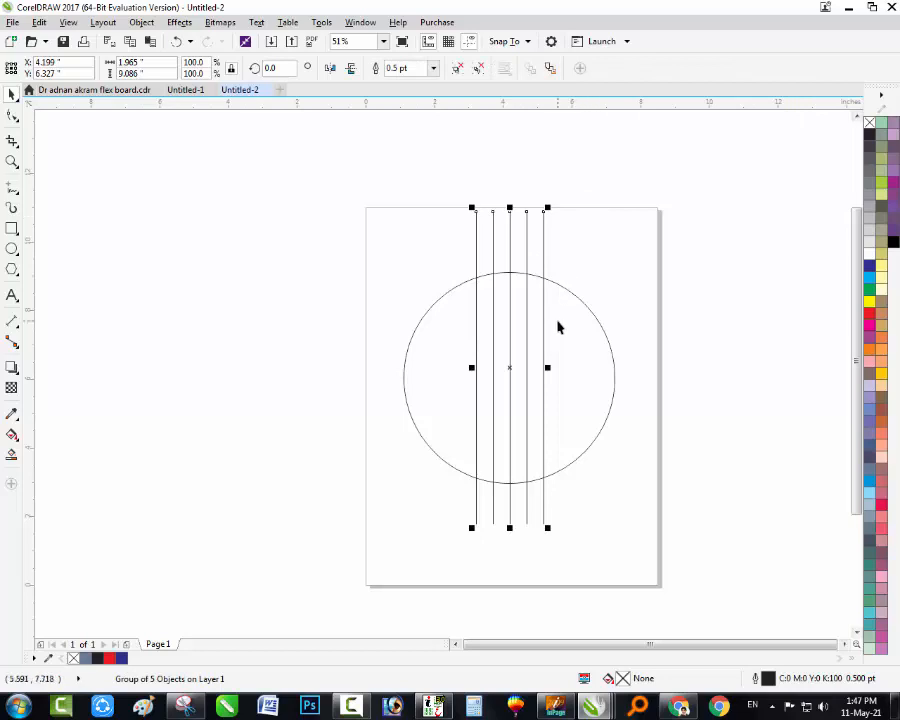
key(ctrl+a)
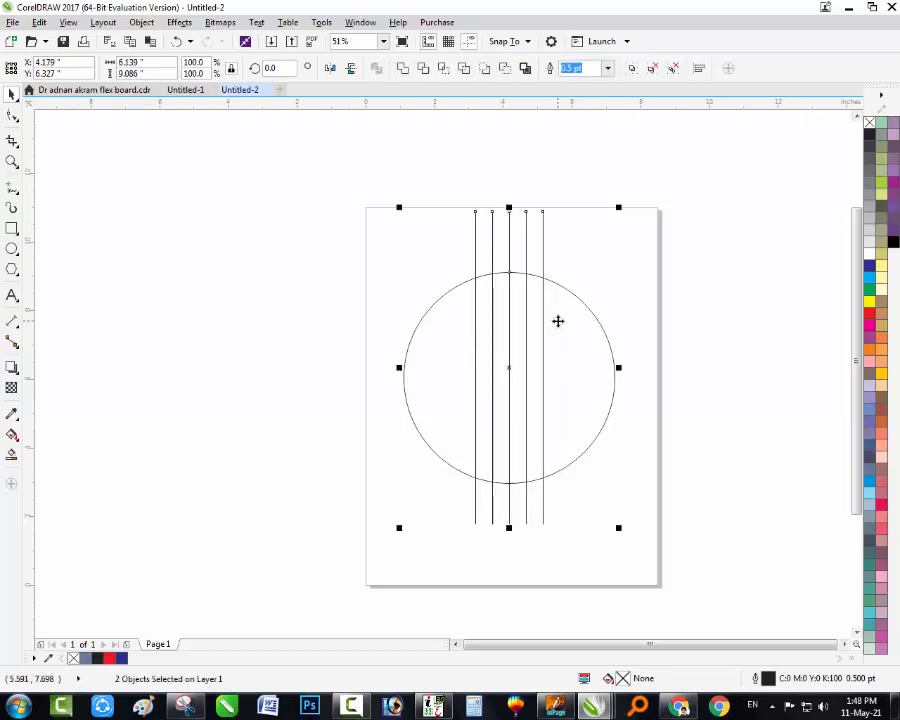
click(708, 308)
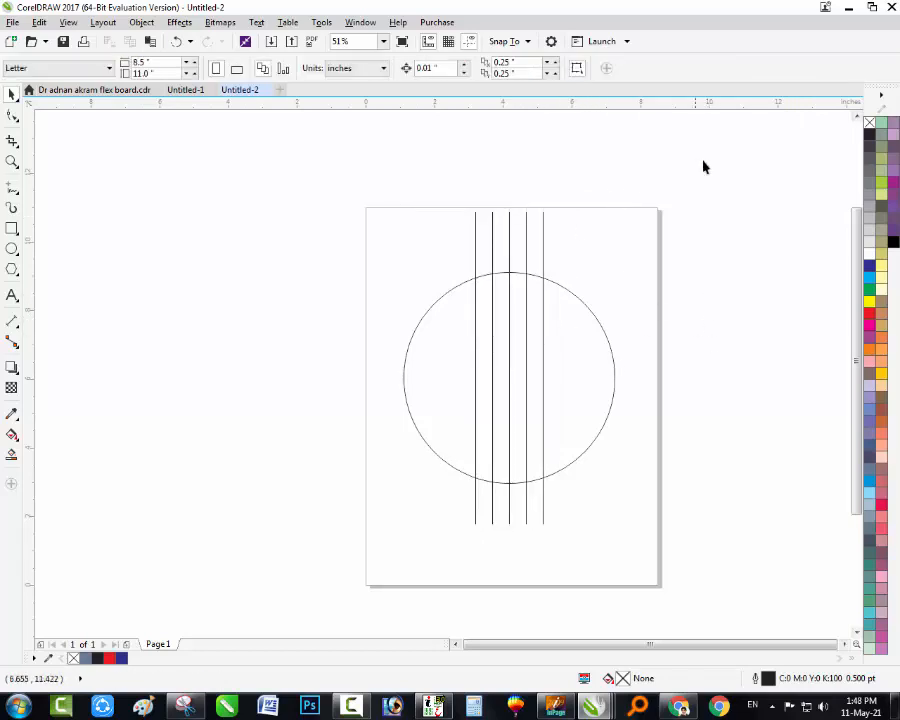
Group the circle with the lines, centre them on the page, and ungroup them again
drag(703, 163, 352, 617)
click(628, 70)
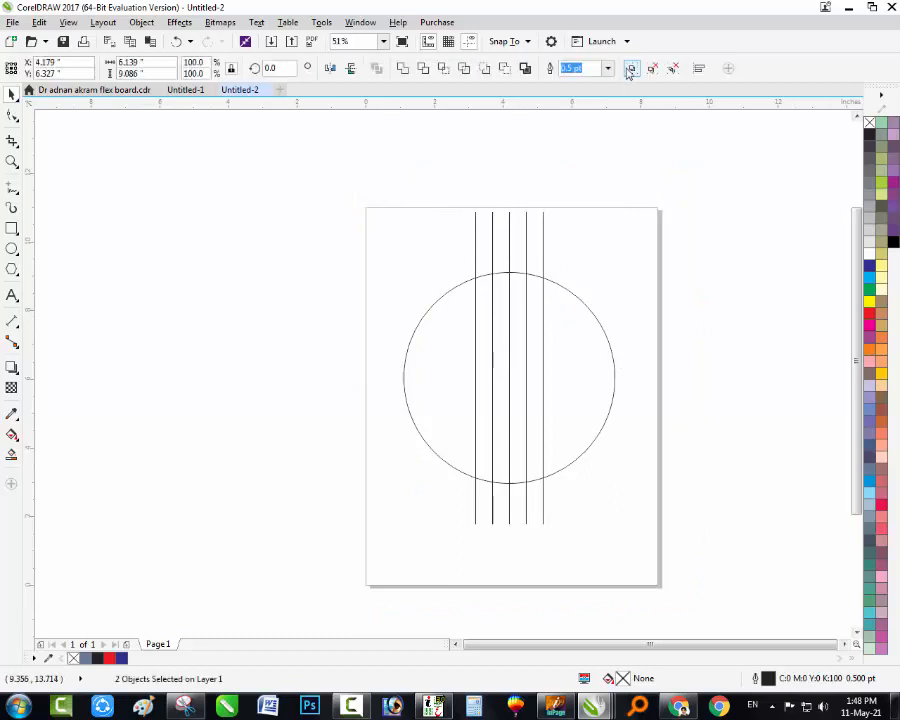
key(p)
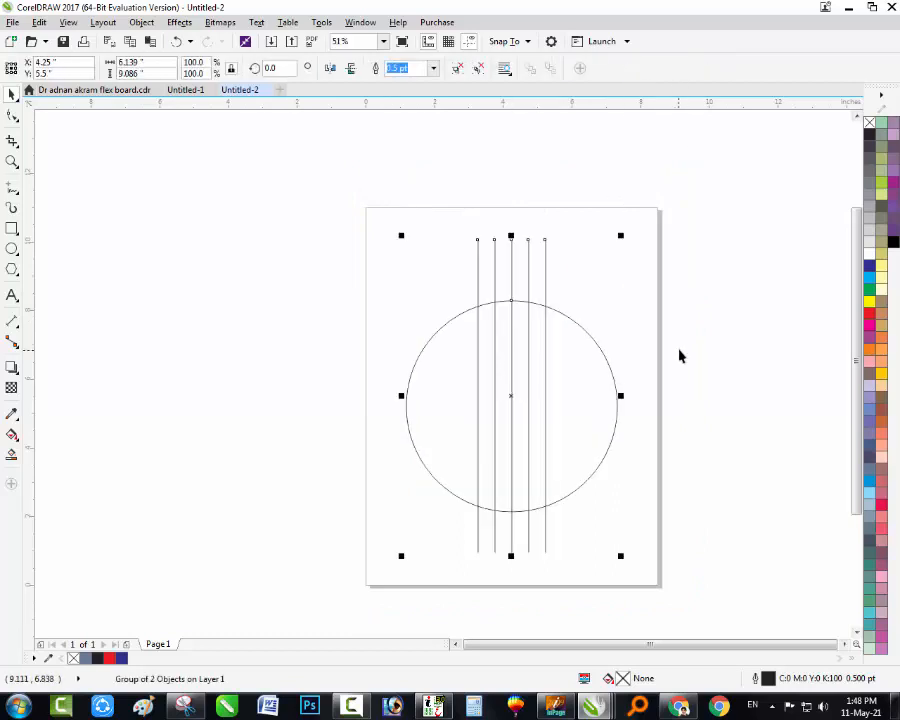
click(459, 67)
click(490, 290)
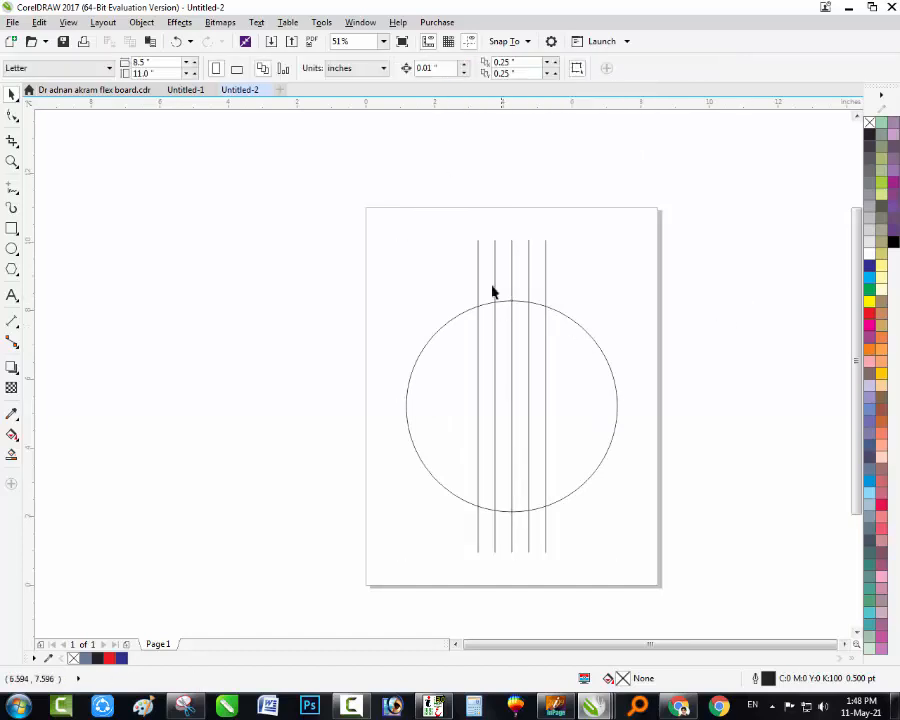
Set the outline width of the five-line group to 3 pt
click(512, 271)
key(F12)
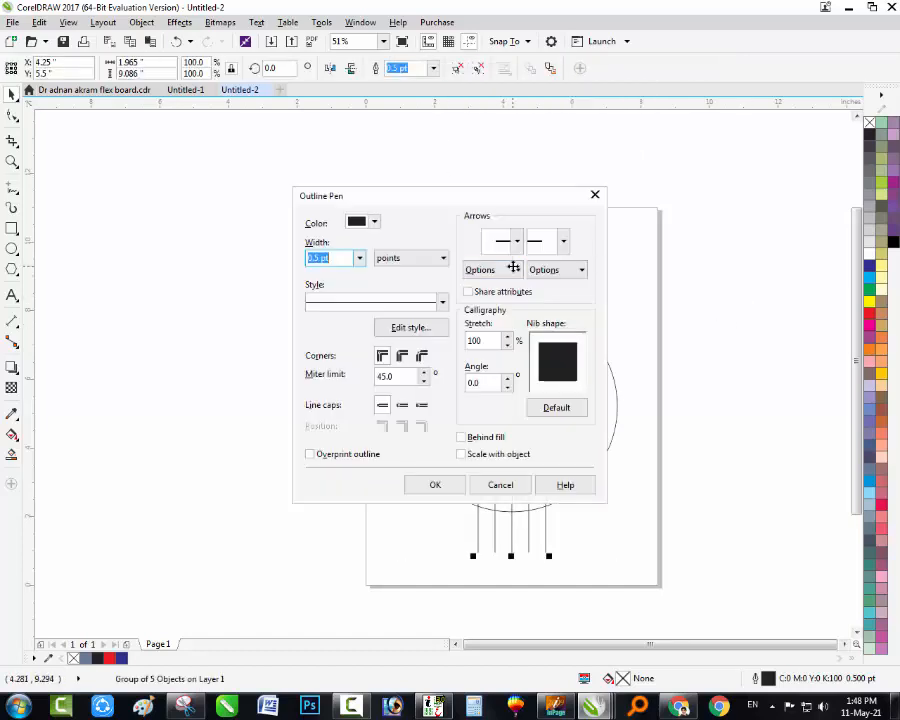
click(359, 258)
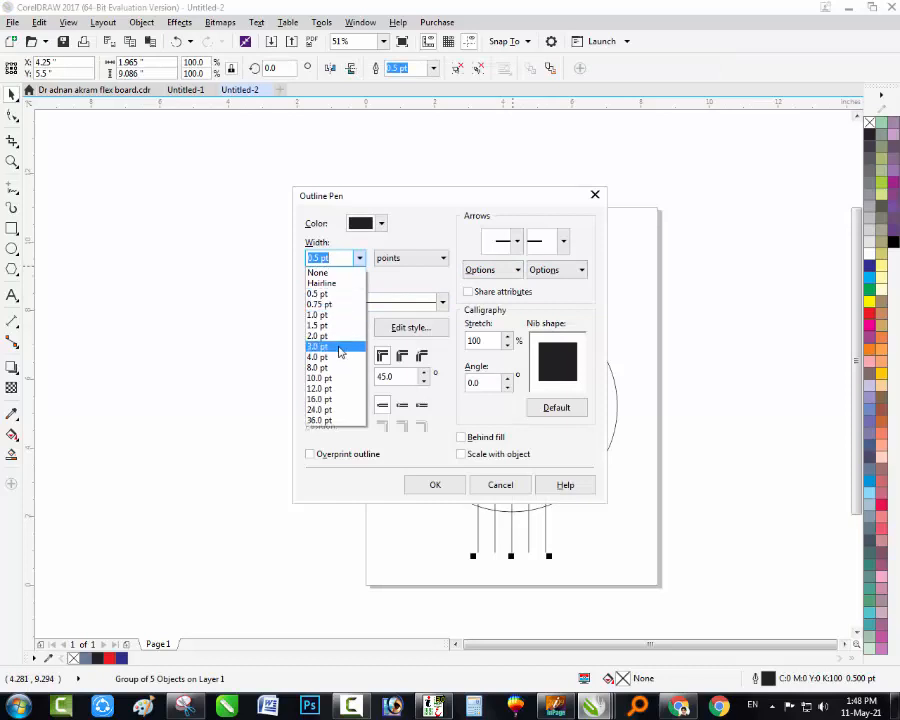
click(340, 345)
click(460, 485)
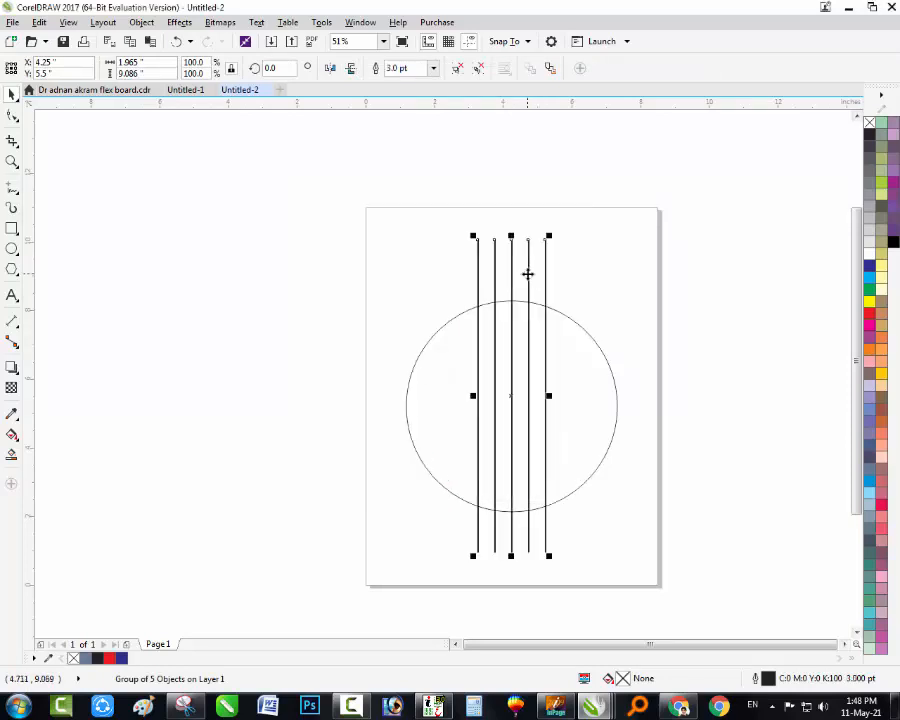
Set the outline width of the five-line group to 12 pt
key(F12)
click(359, 258)
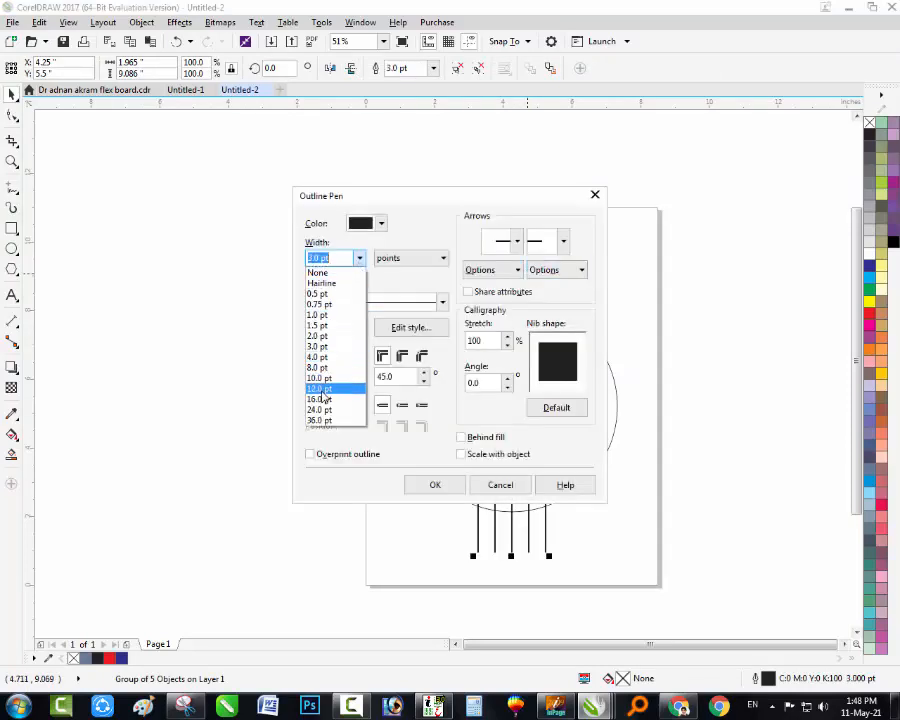
click(320, 390)
click(433, 484)
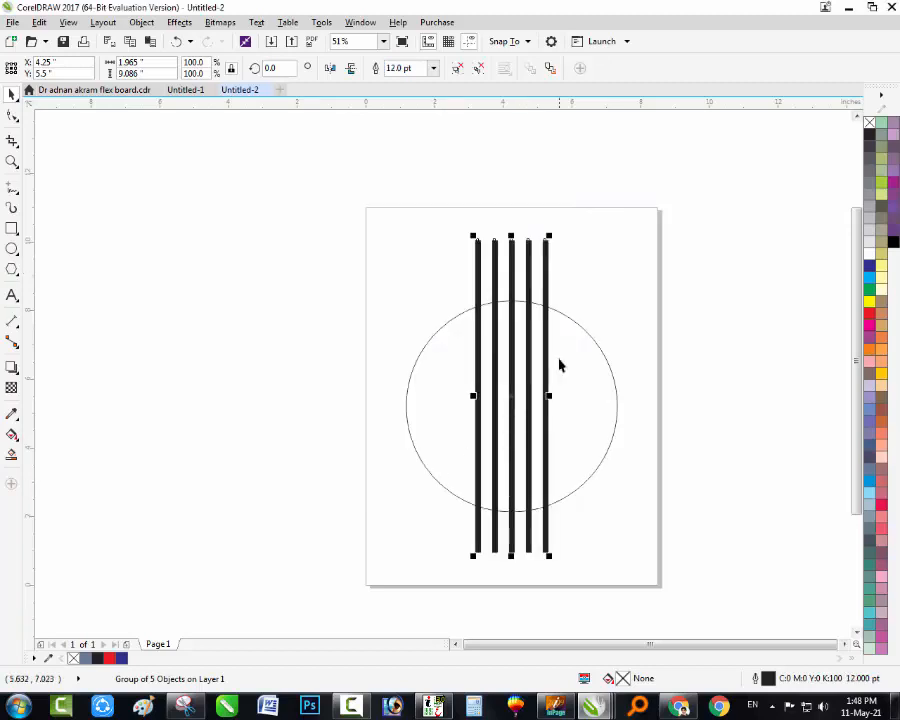
Set the outline width of the five-line group to 16 pt
key(F12)
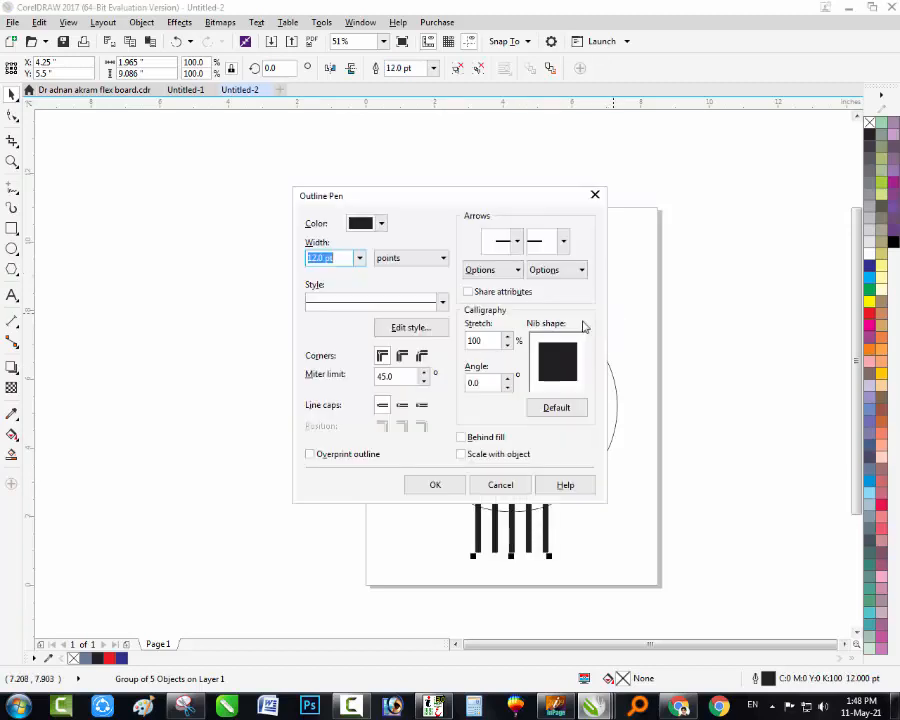
click(359, 258)
click(321, 409)
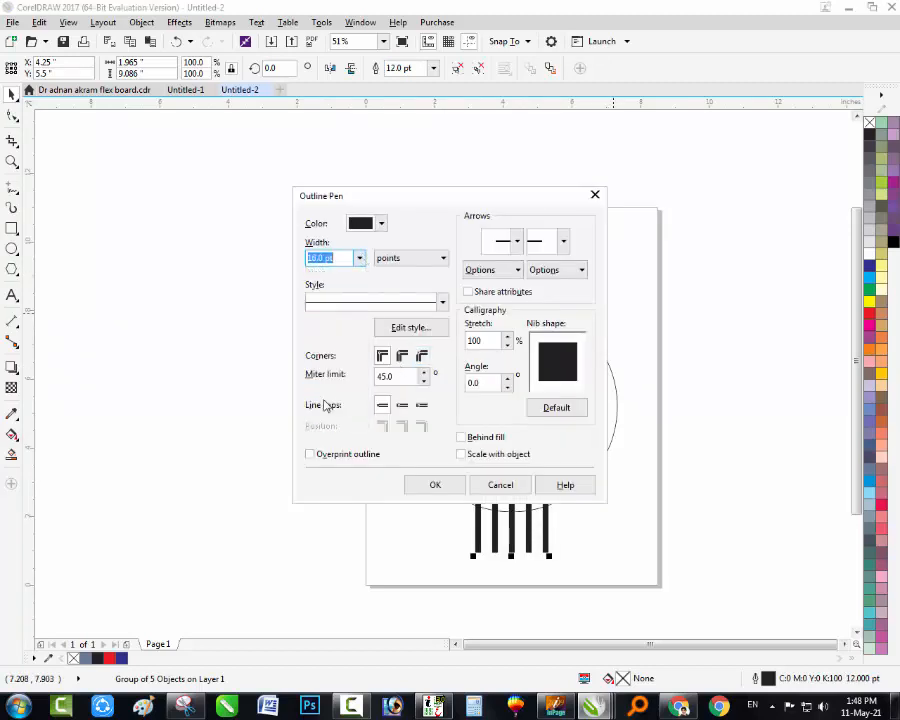
click(445, 484)
Set the circle's outline width to 16 pt
click(558, 348)
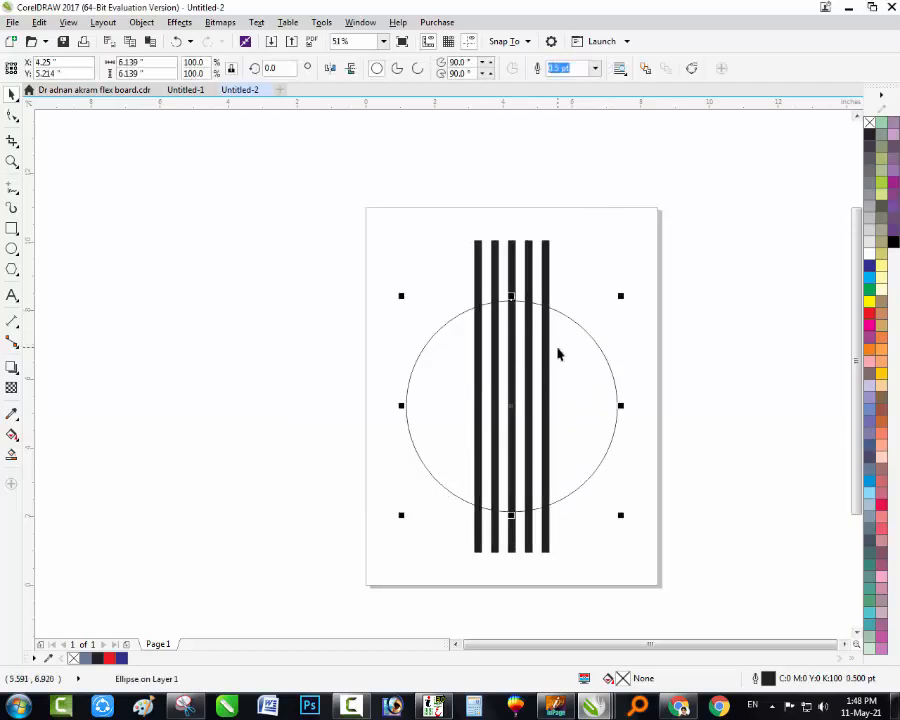
key(F12)
click(359, 258)
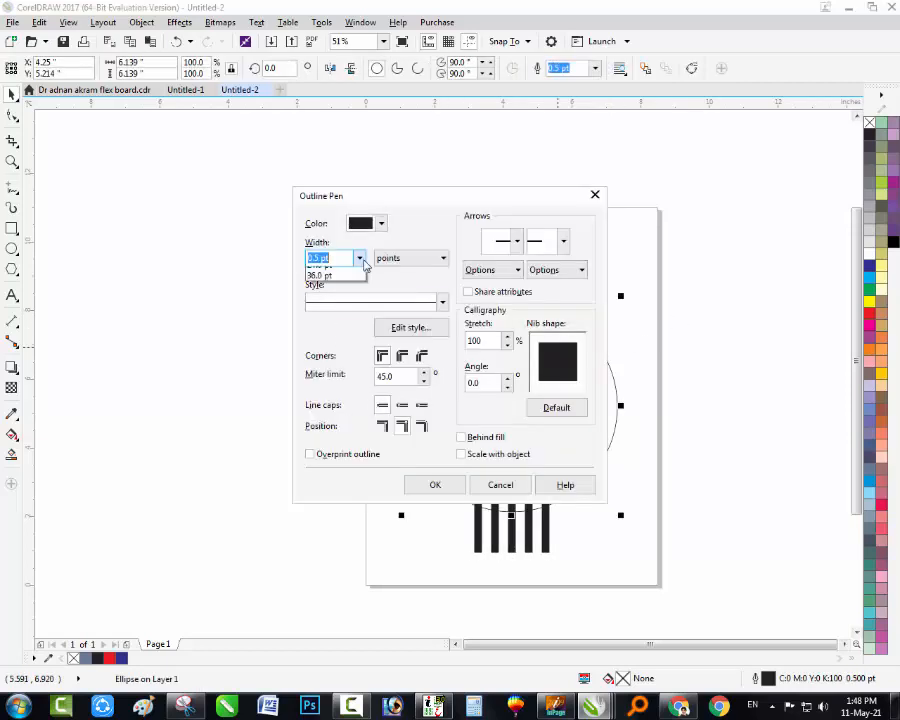
click(331, 401)
click(432, 484)
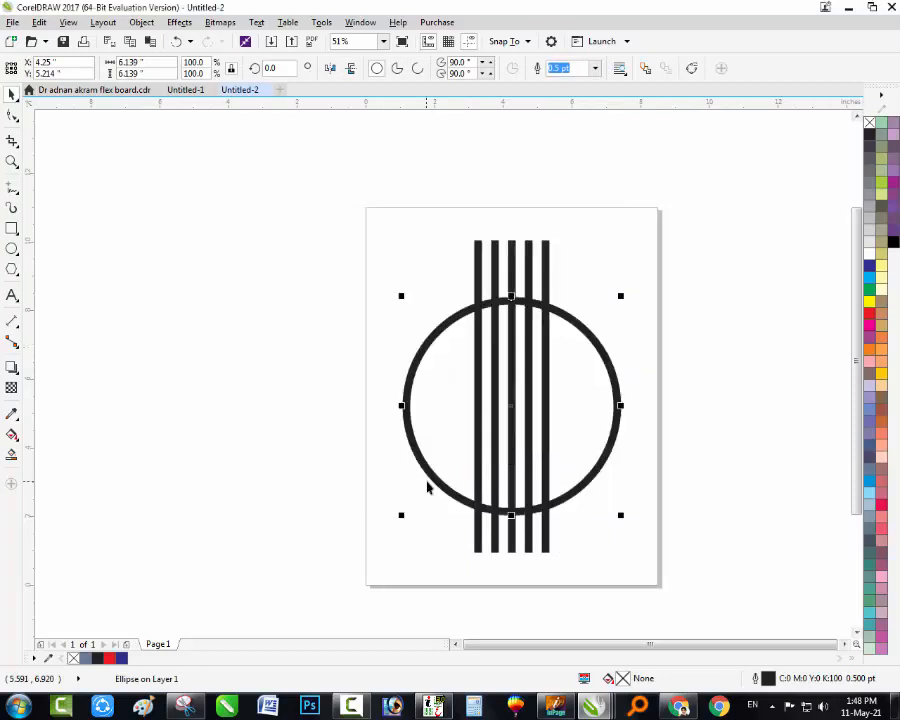
click(688, 336)
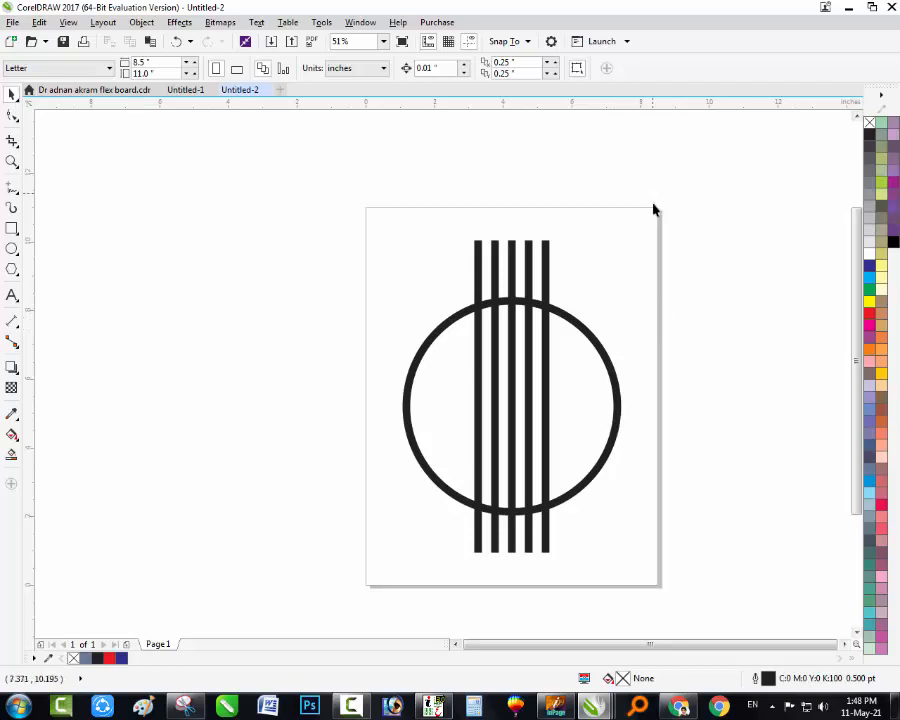
Set the outline width of both the circle and the line group to 24 pt
drag(655, 201, 362, 595)
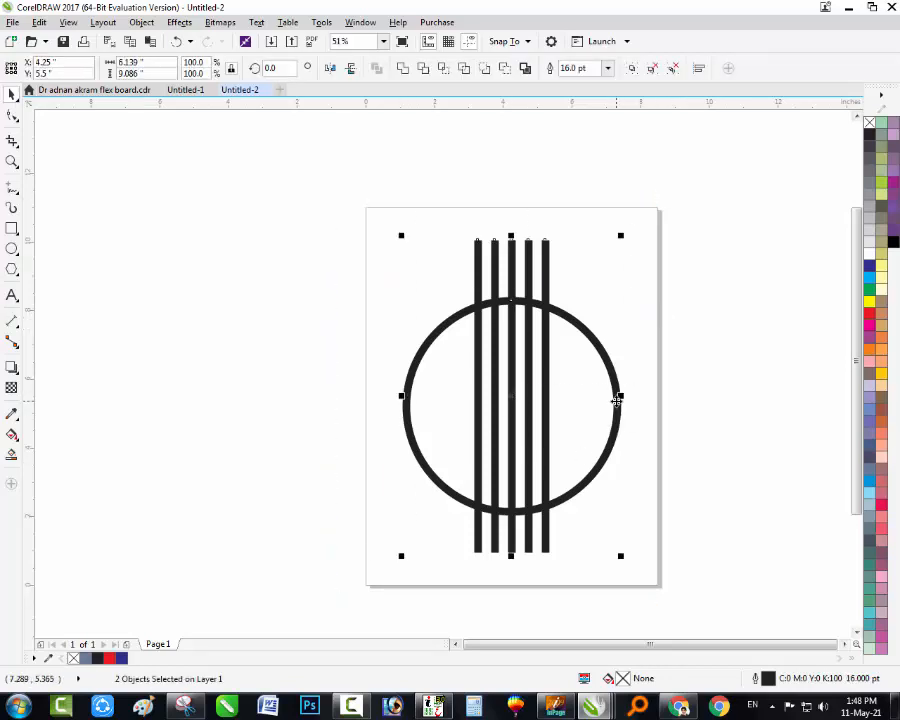
key(F12)
click(358, 258)
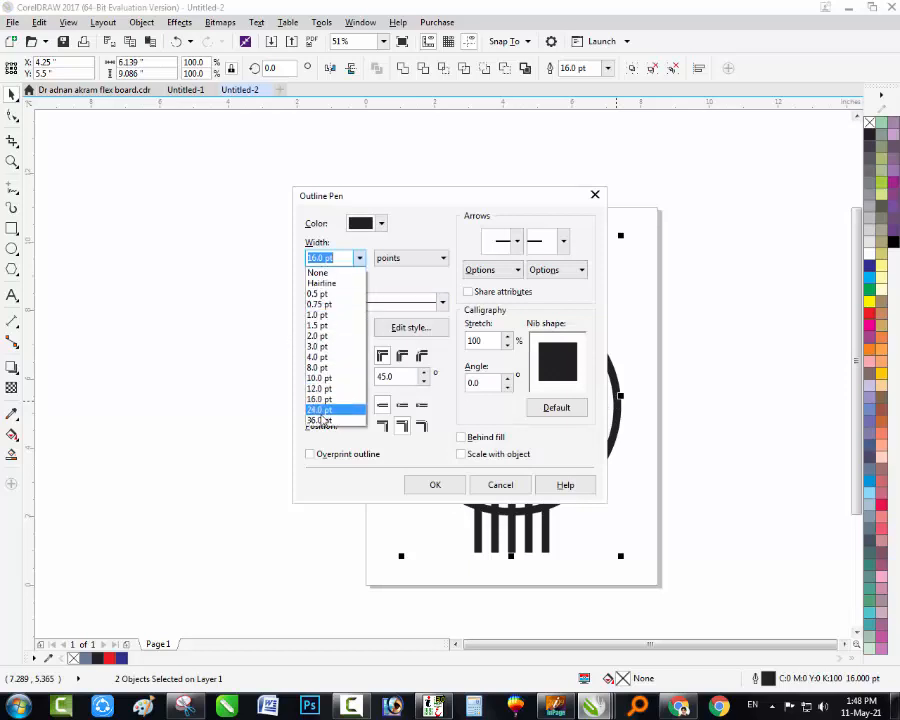
click(320, 411)
key(Return)
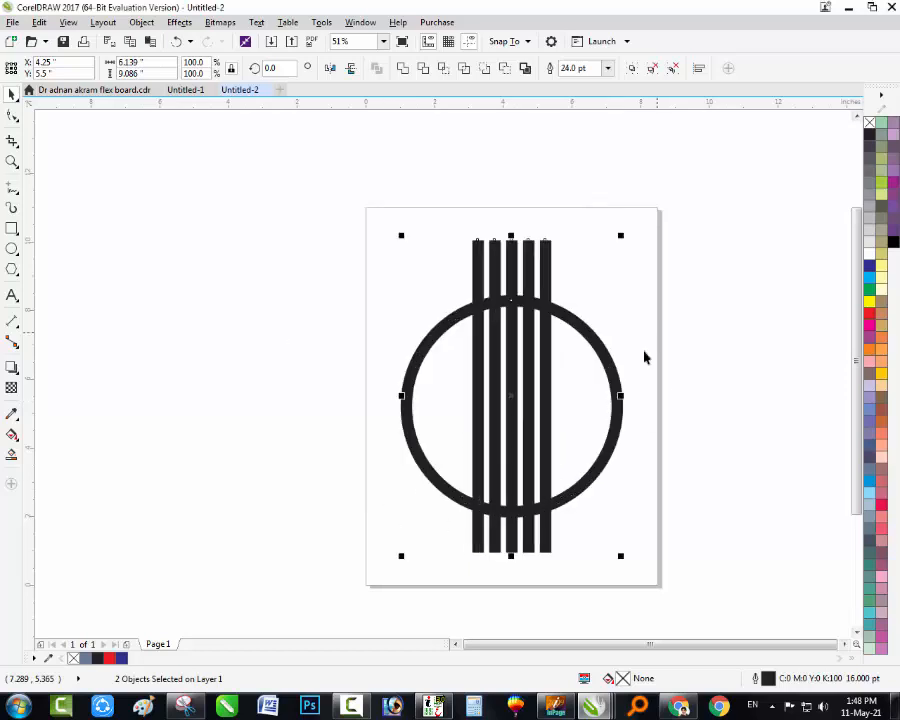
click(678, 379)
Ungroup the five lines and move the rightmost one horizontally outward to about X 5.64 in
click(547, 262)
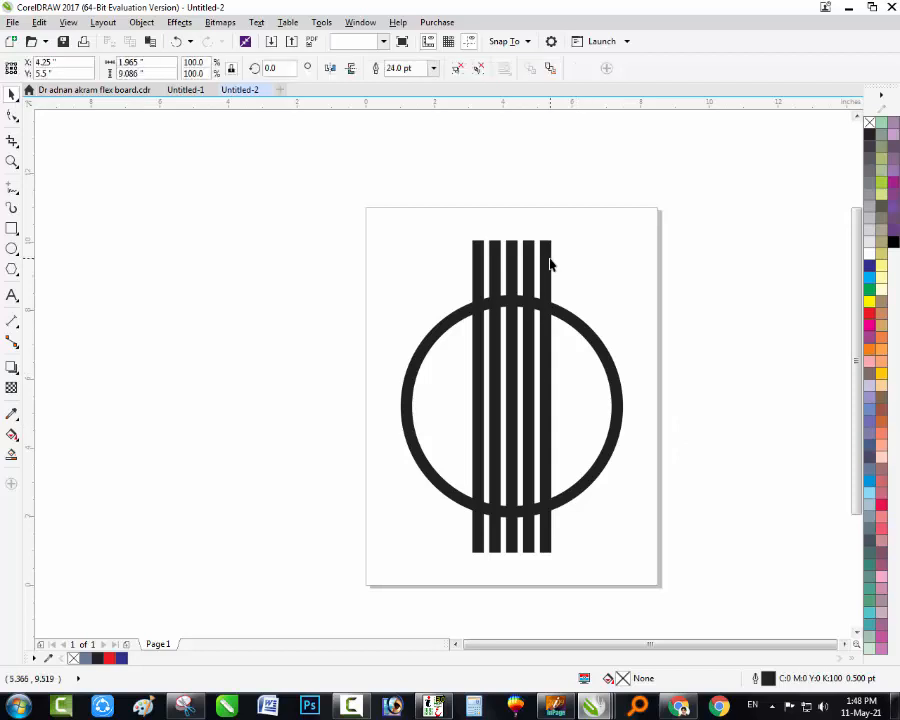
drag(685, 209, 374, 486)
key(ctrl+u)
click(530, 271)
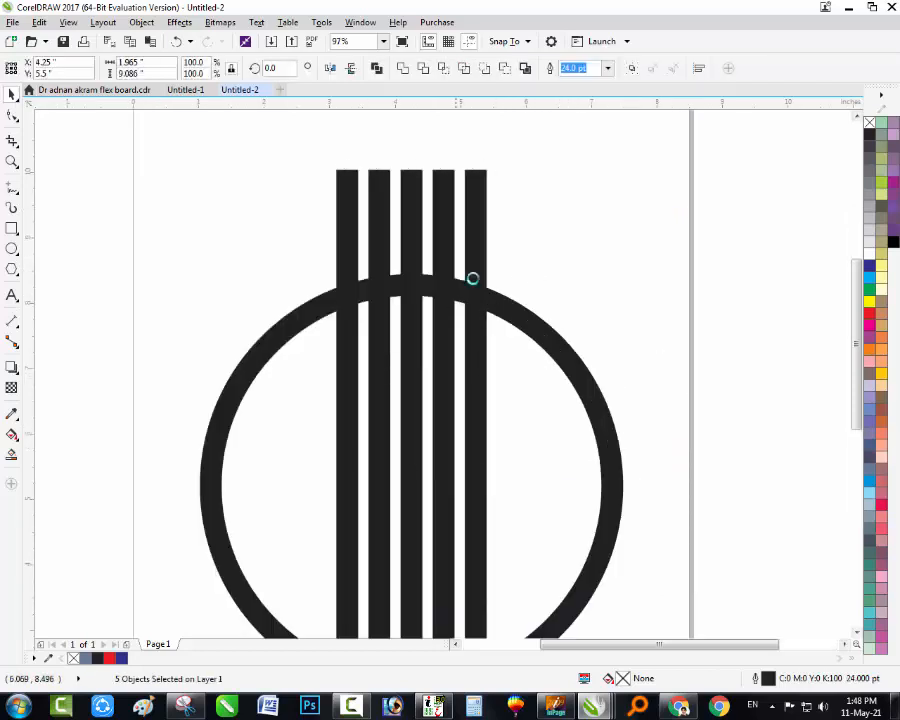
click(476, 267)
drag(476, 266, 504, 281)
scroll(518, 211, down, 2)
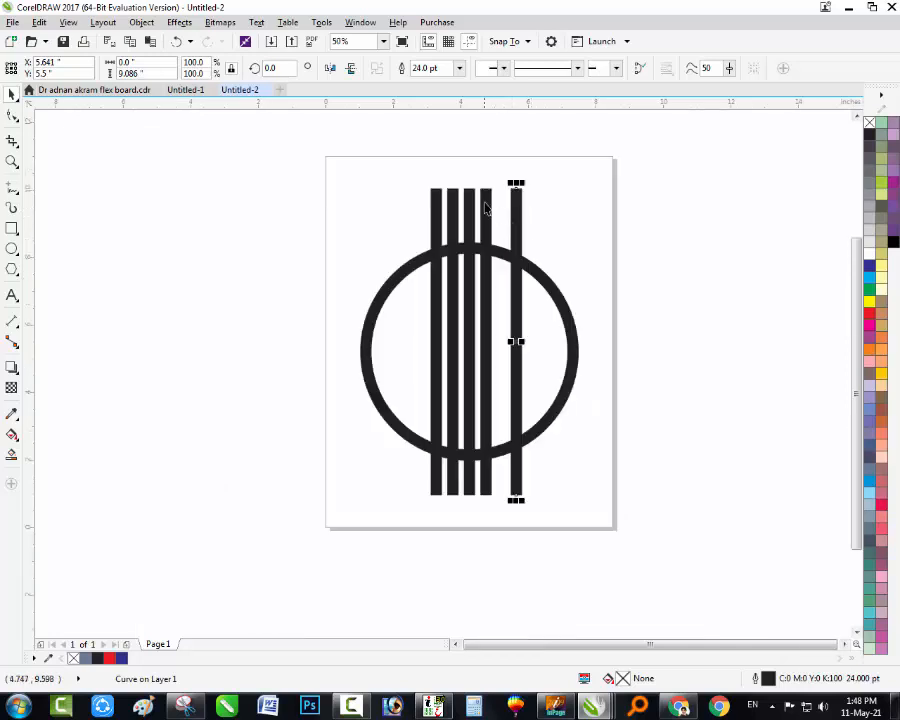
Distribute the five vertical lines with equal horizontal spacing
shift+click(470, 216)
shift+click(470, 218)
shift+click(453, 221)
shift+click(437, 224)
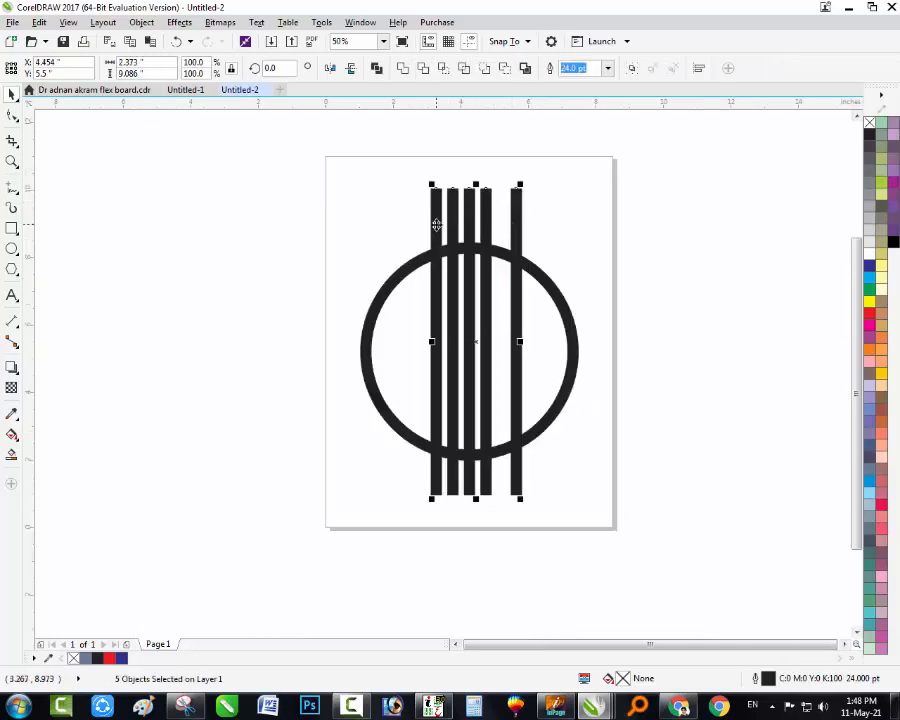
key(shift+e)
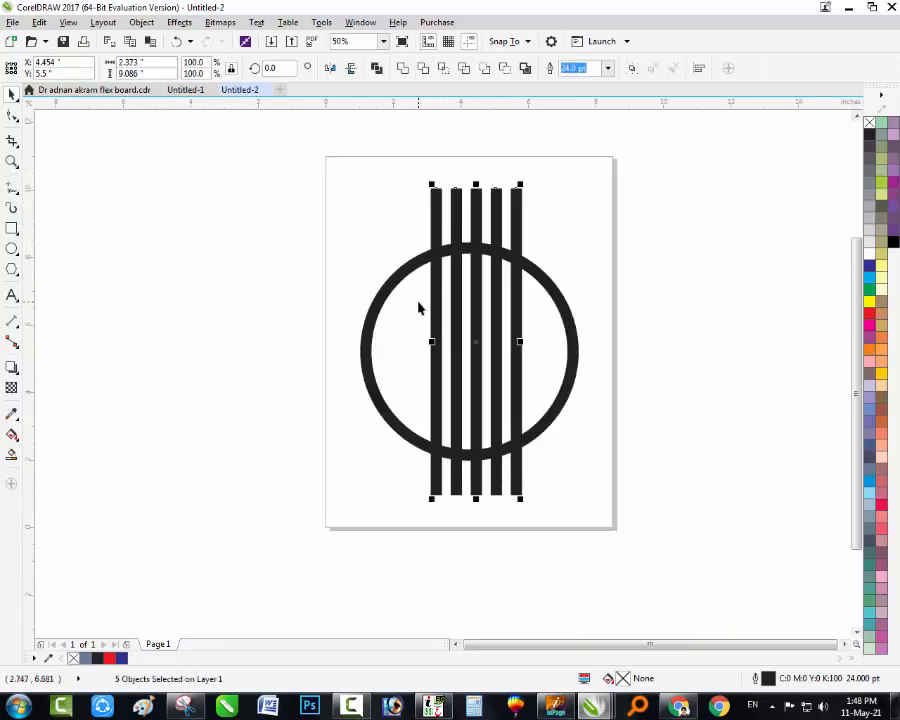
Group the five evenly spaced lines and centre the group horizontally on the circle
click(630, 70)
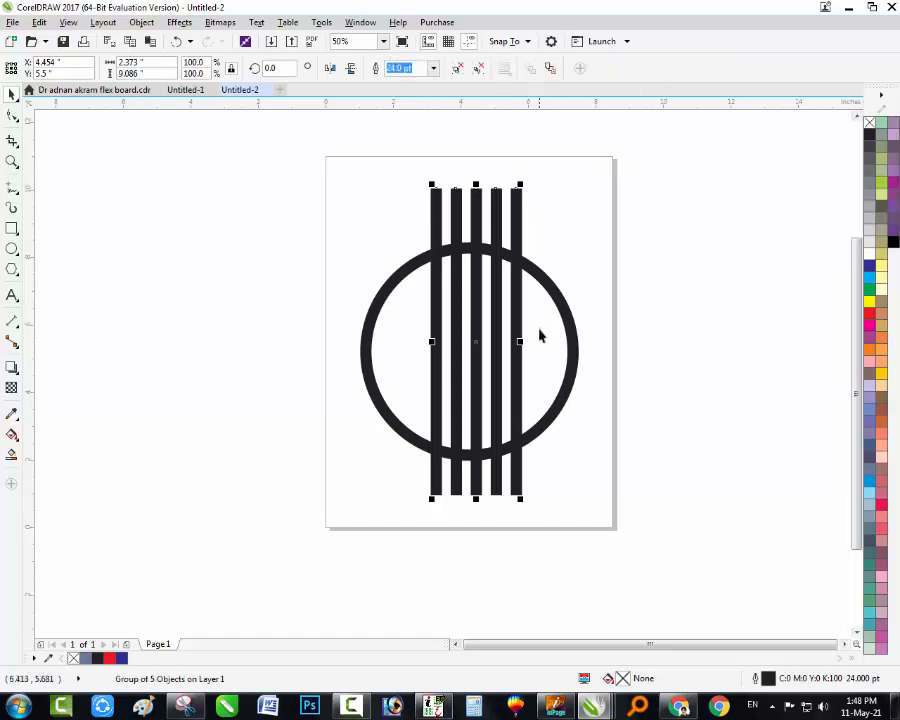
shift+click(550, 313)
key(c)
shift+click(552, 318)
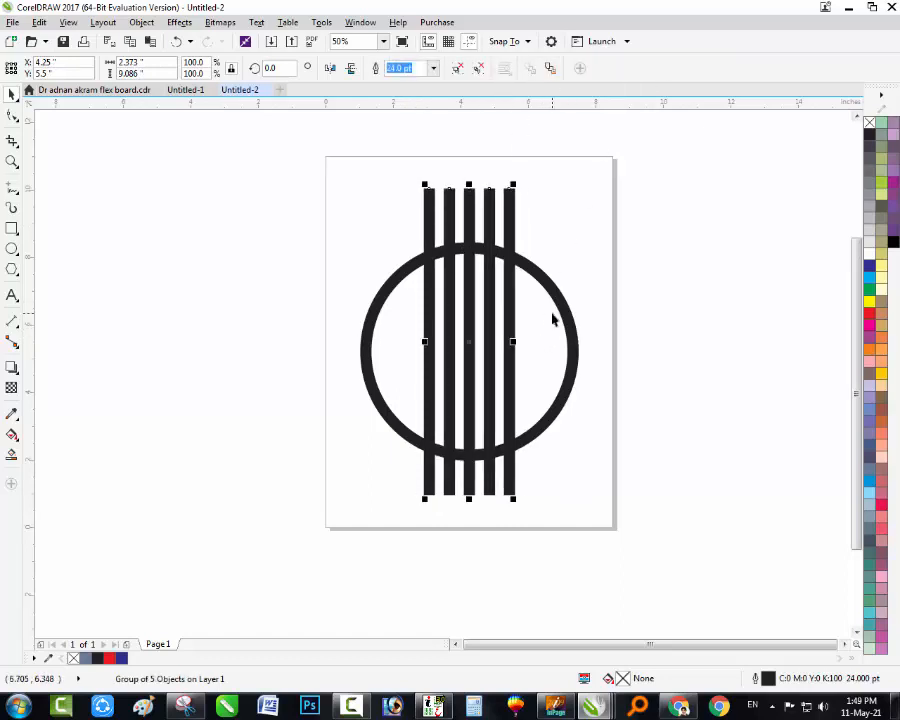
click(651, 303)
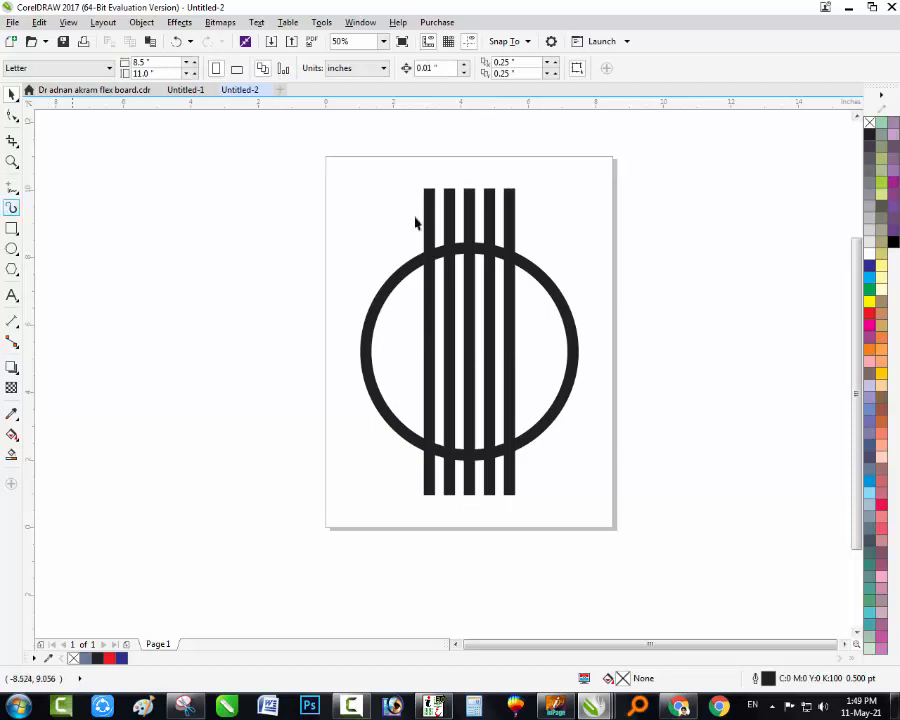
Convert the circle and the line group to curves, and ungroup the five vertical lines
mouse_move(257, 155)
mouse_down()
mouse_move(615, 432)
mouse_move(731, 546)
mouse_up()
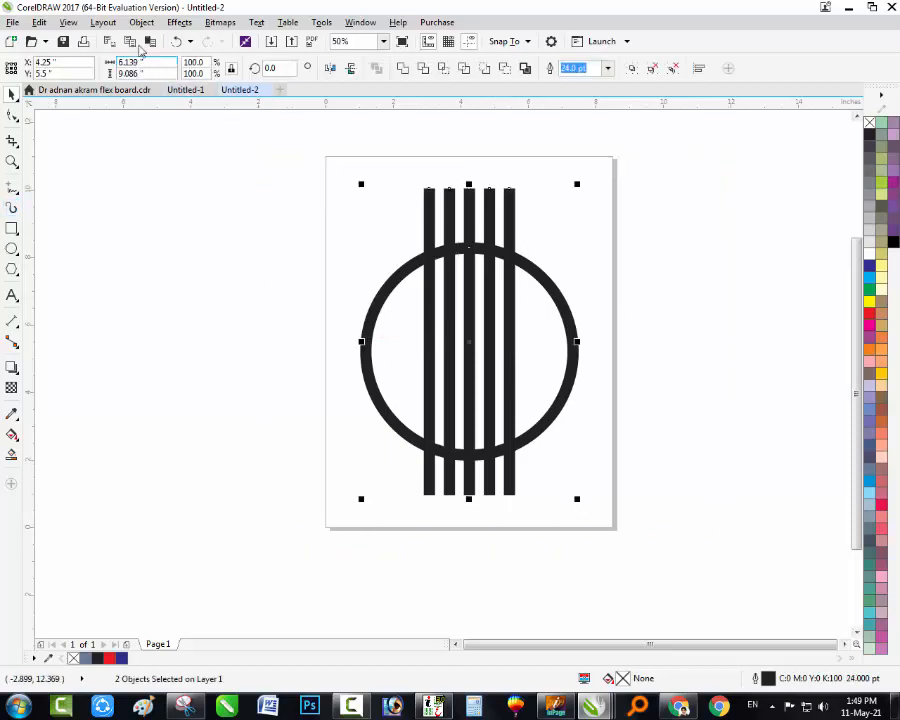
click(140, 22)
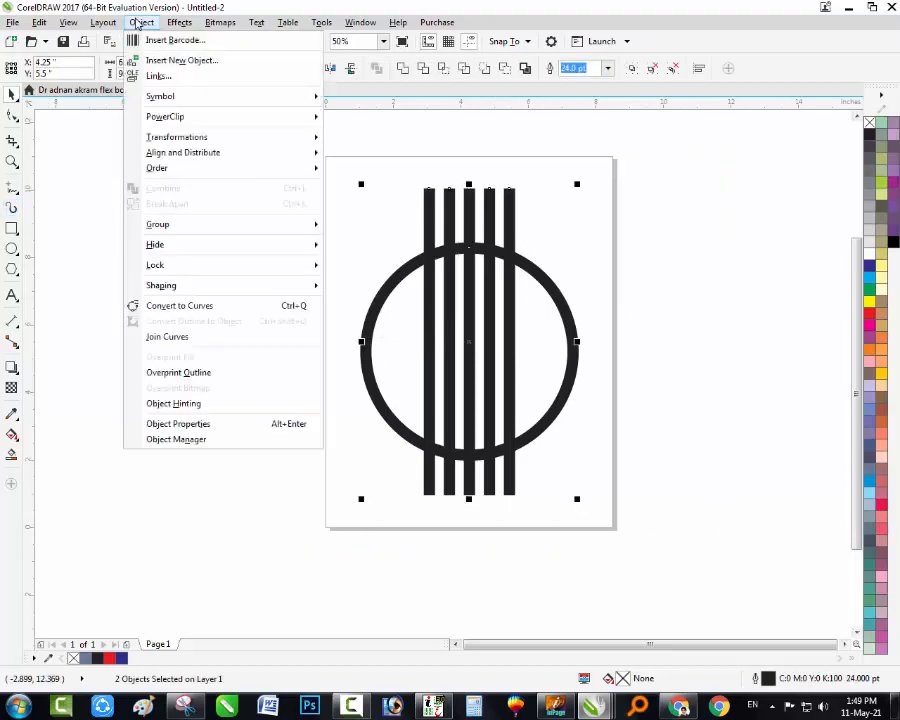
click(248, 310)
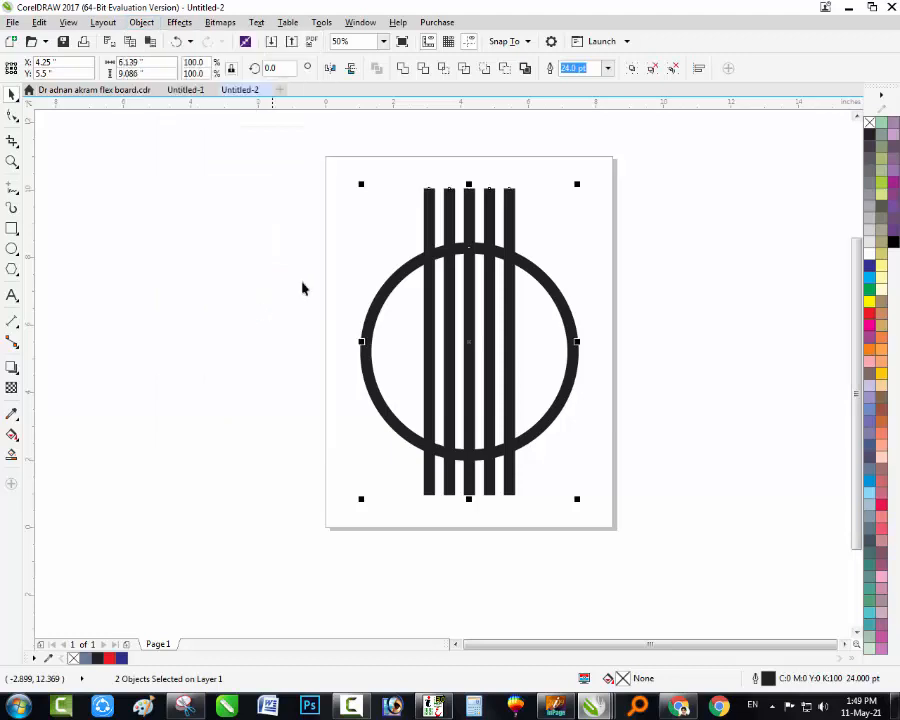
click(392, 215)
click(451, 210)
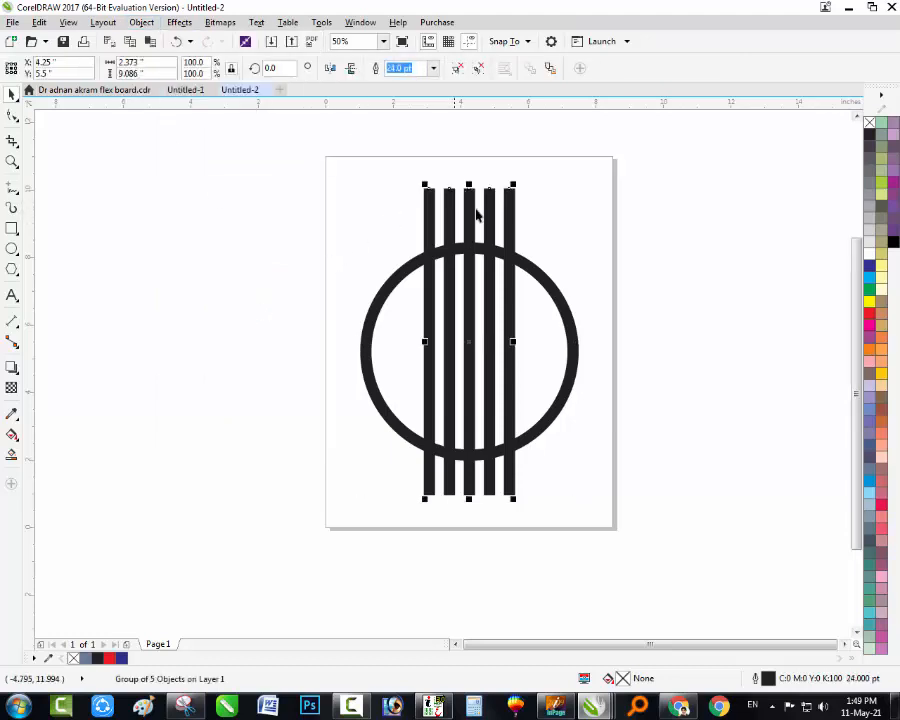
key(ctrl+u)
Convert the outlines of the circle and all five vertical lines to objects
drag(194, 128, 737, 541)
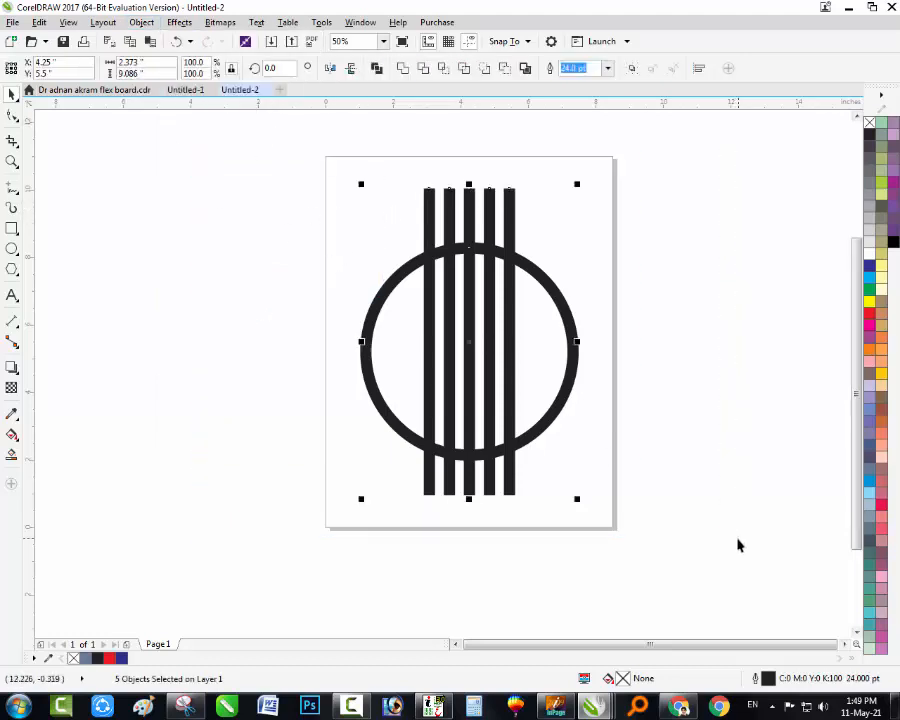
click(141, 22)
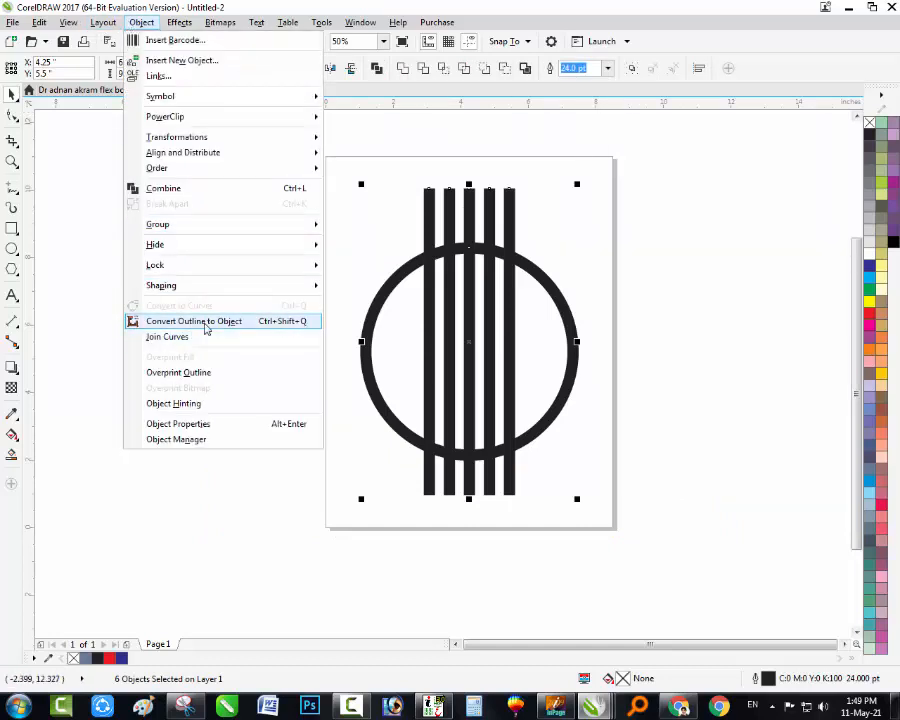
click(205, 324)
click(641, 283)
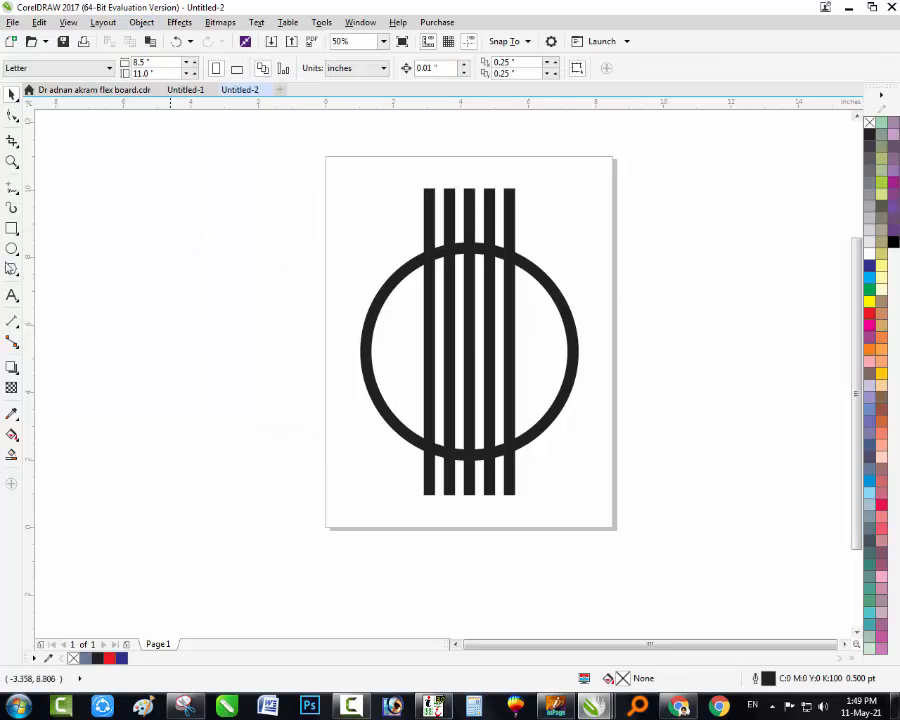
Draw a thin diagonal line about 7.23 in wide and 5.75 in high across the circle, and cross it with a horizontally mirrored copy
click(12, 187)
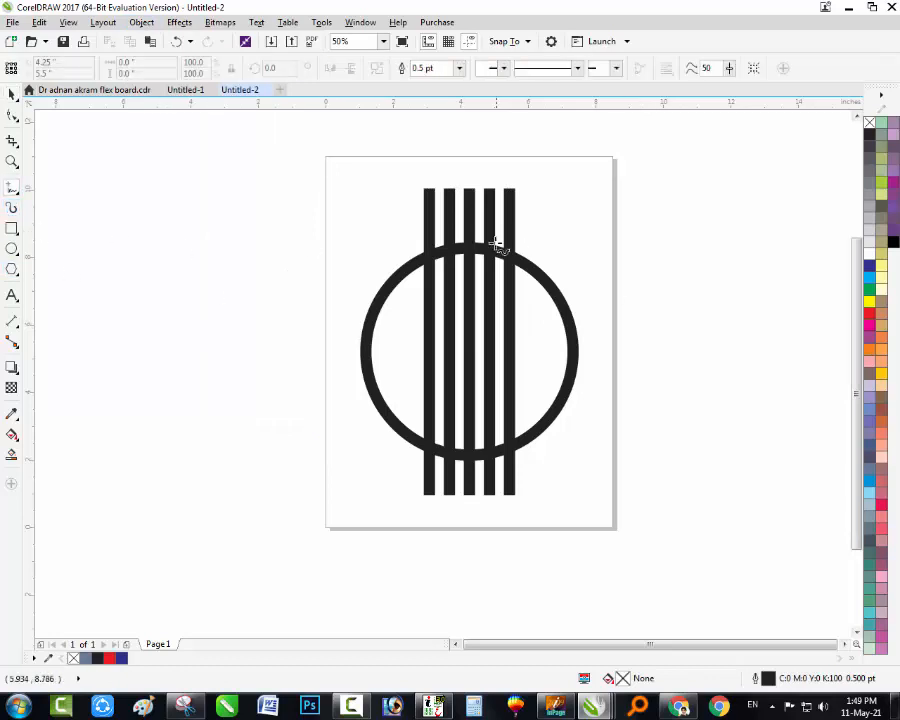
click(557, 193)
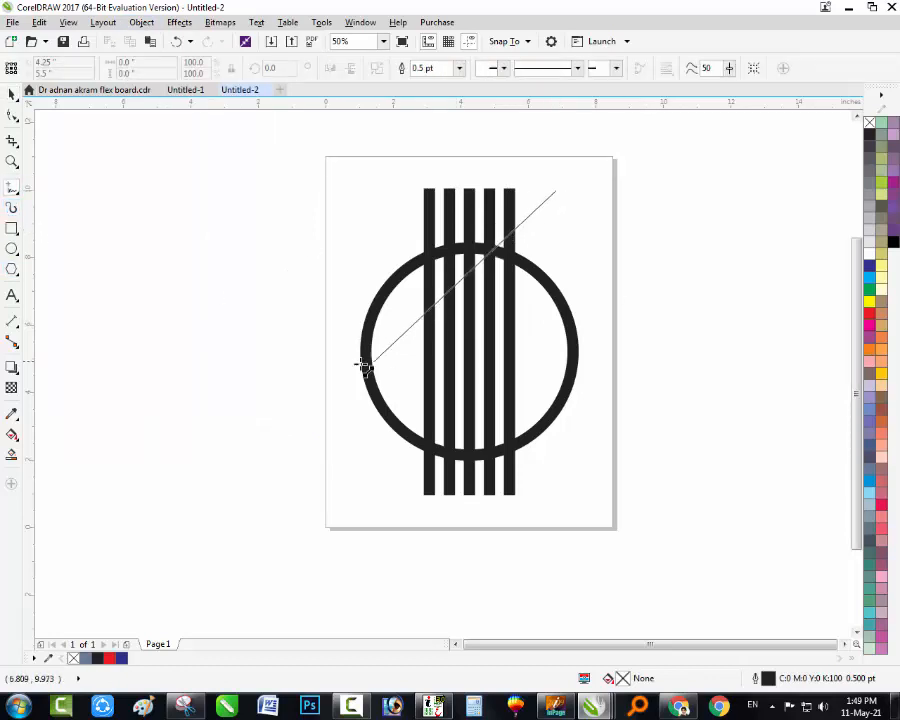
click(313, 386)
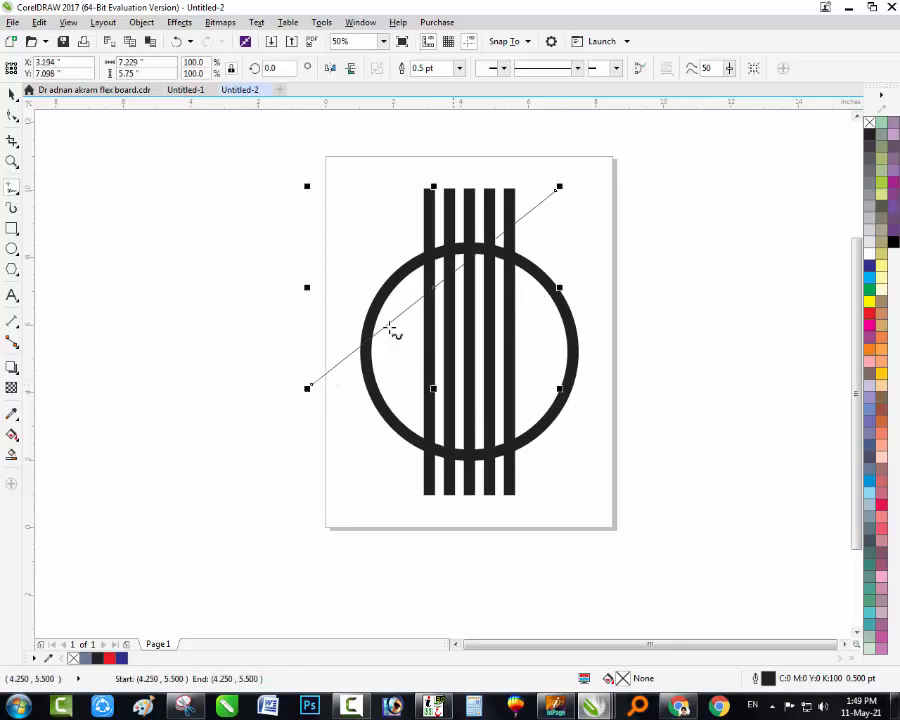
drag(302, 286, 612, 288)
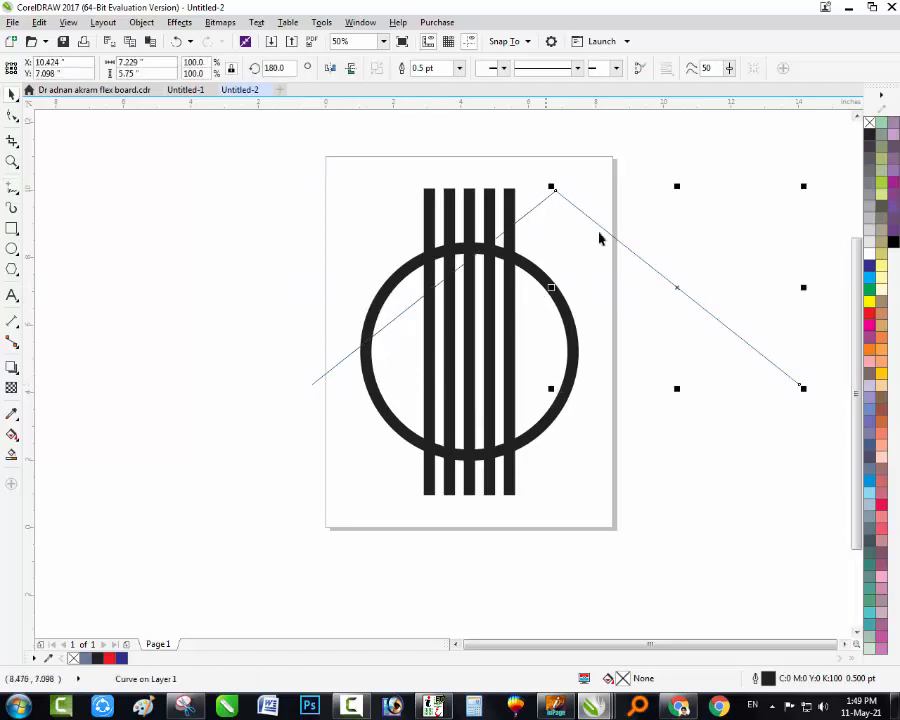
drag(679, 287, 522, 287)
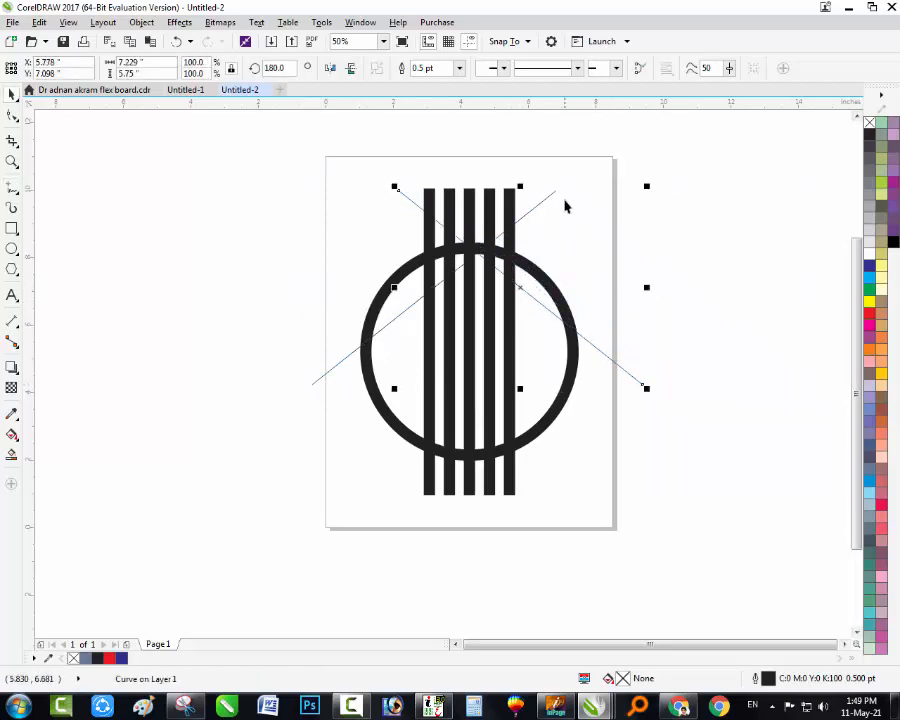
Group the two crossing diagonal lines and centre the group horizontally on the circle
shift+click(552, 191)
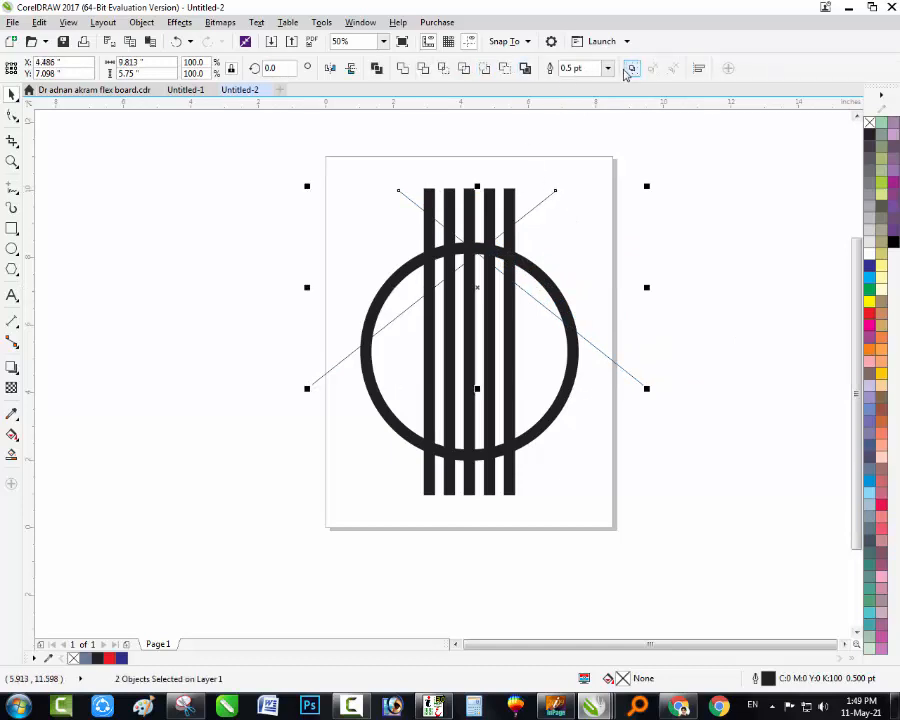
click(624, 70)
shift+click(551, 287)
key(c)
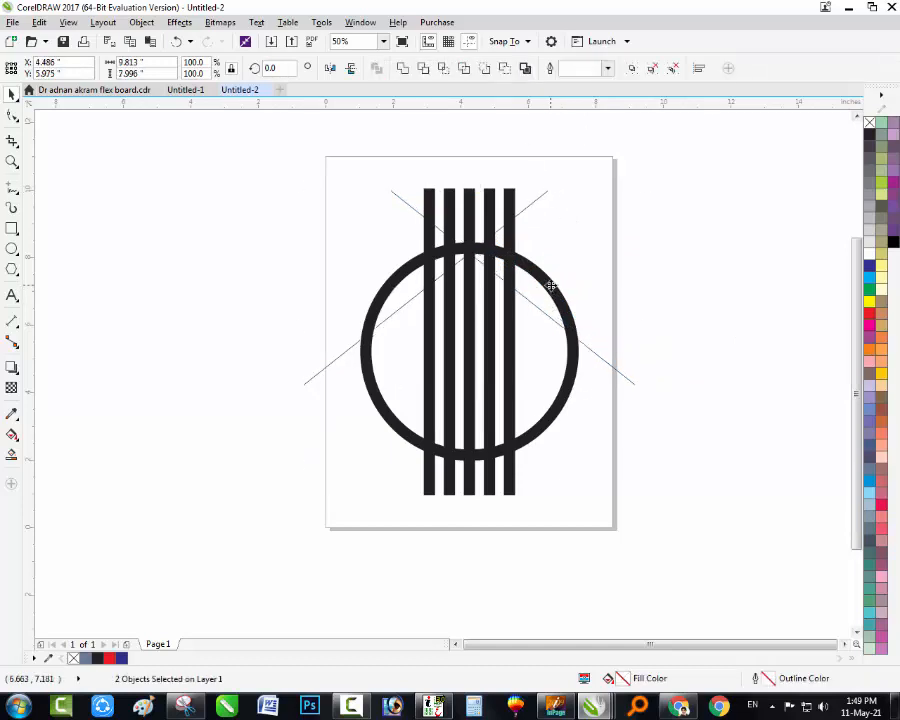
shift+click(551, 287)
Mirror a copy of the diagonal group vertically and move it up over the circle's lower part, to about Y 3.83 in
key(F2)
drag(593, 172, 344, 406)
click(466, 300)
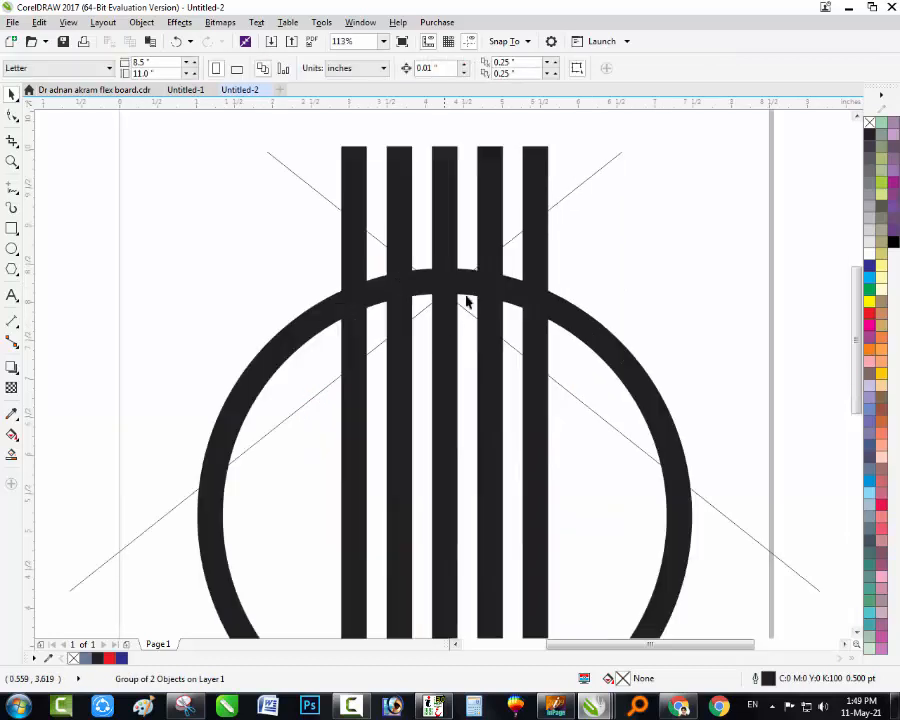
click(469, 312)
scroll(469, 312, down, 2)
scroll(480, 308, down, 3)
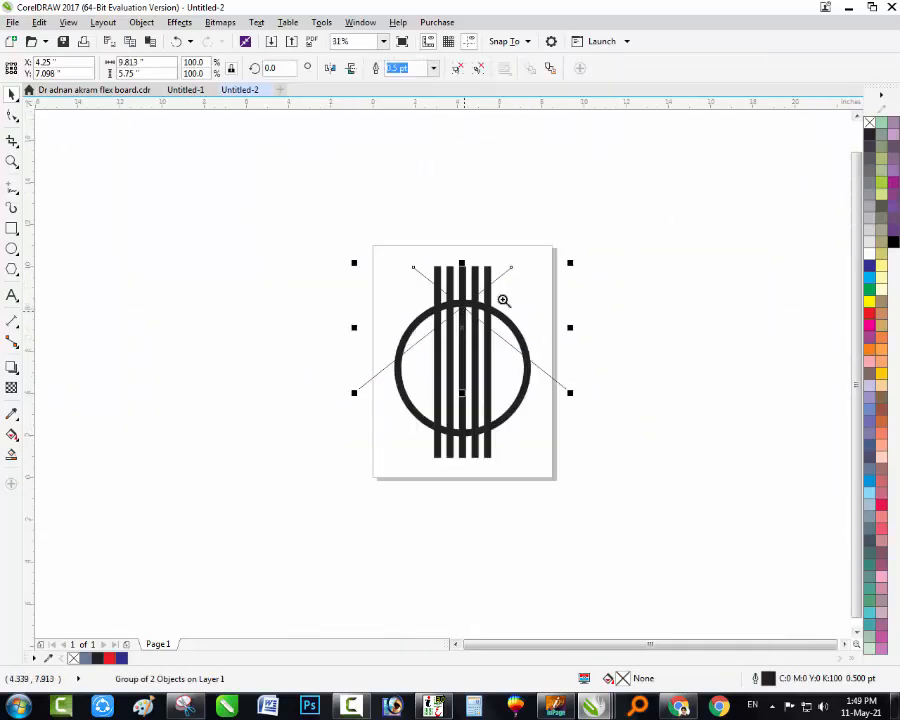
scroll(515, 190, up, 2)
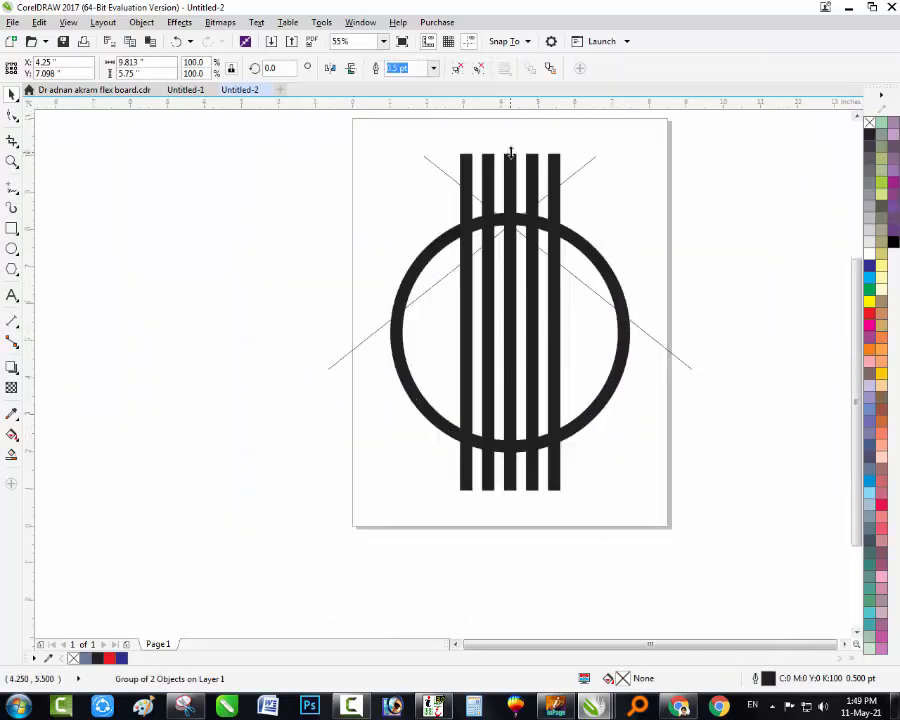
drag(510, 152, 508, 424)
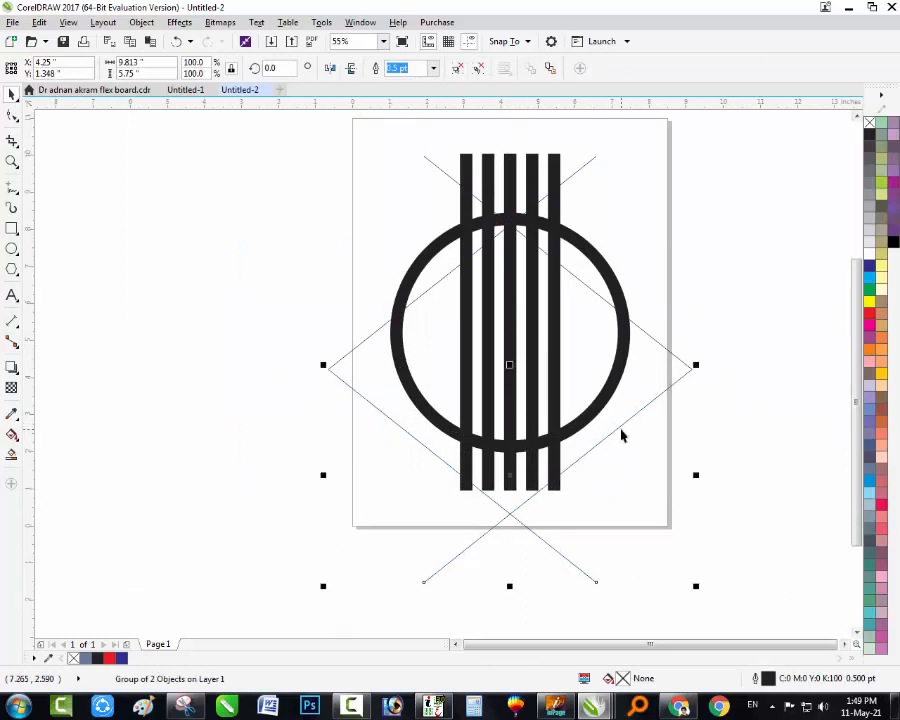
drag(620, 426, 628, 342)
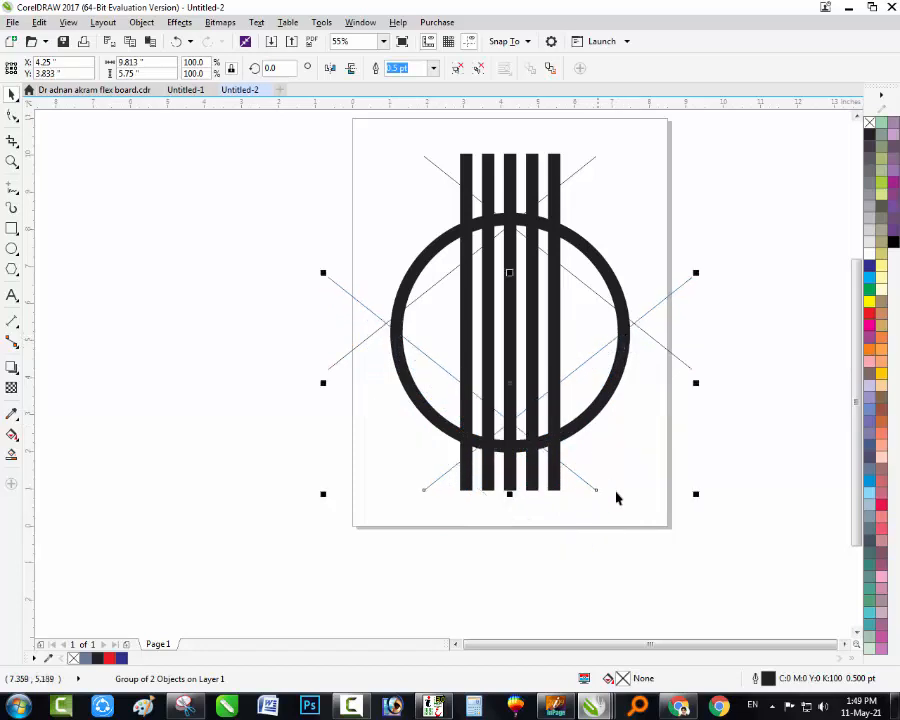
click(703, 460)
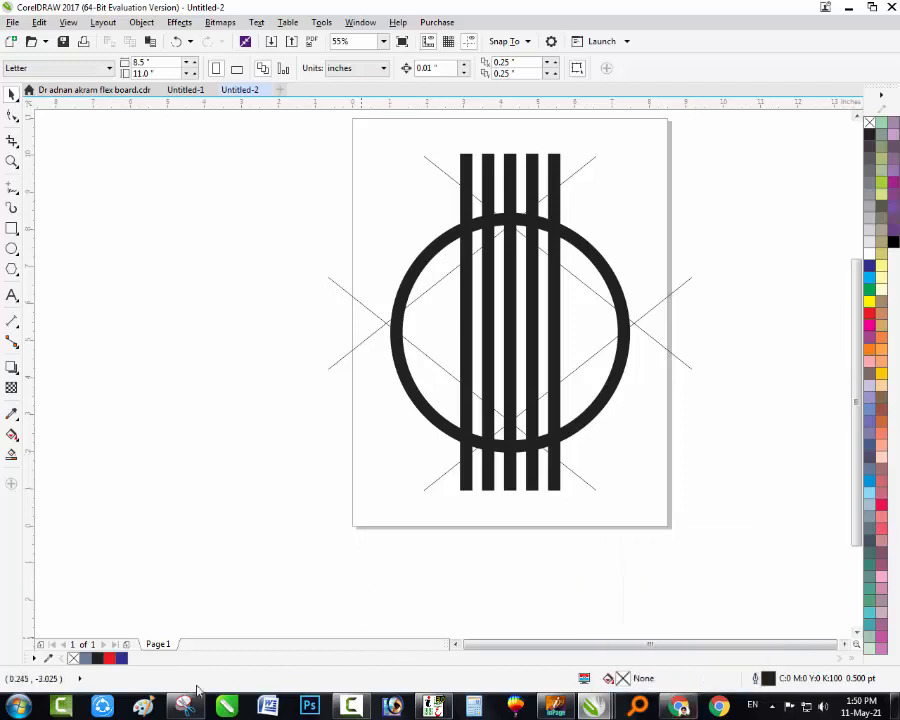
click(357, 712)
click(826, 636)
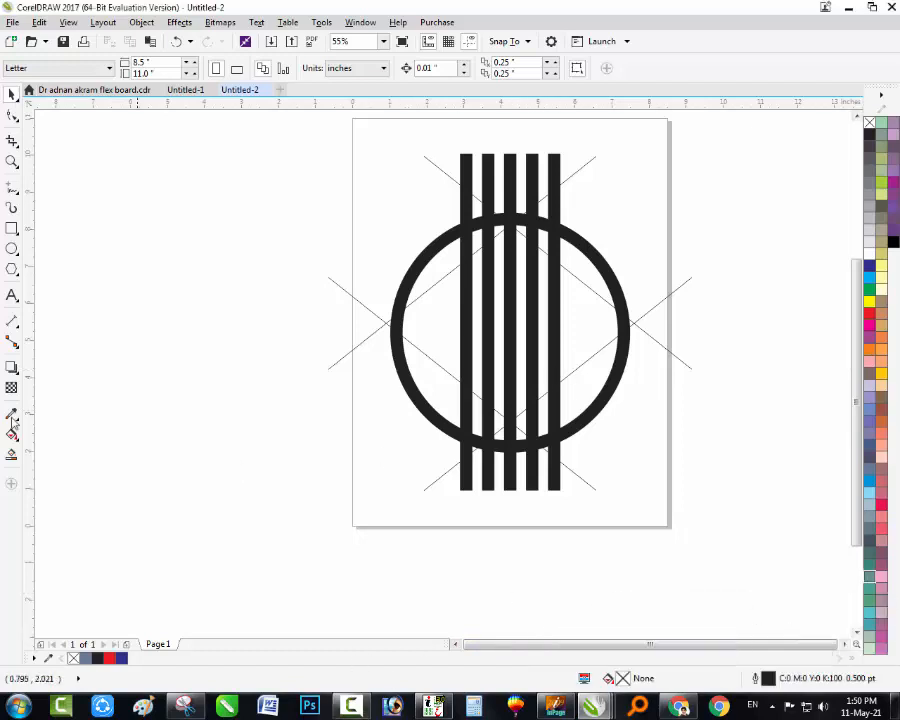
Smart Fill the circle's upper-left arc, between the diagonal and the first vertical line, with the blue-grey fill and 0.5 pt outline
click(11, 456)
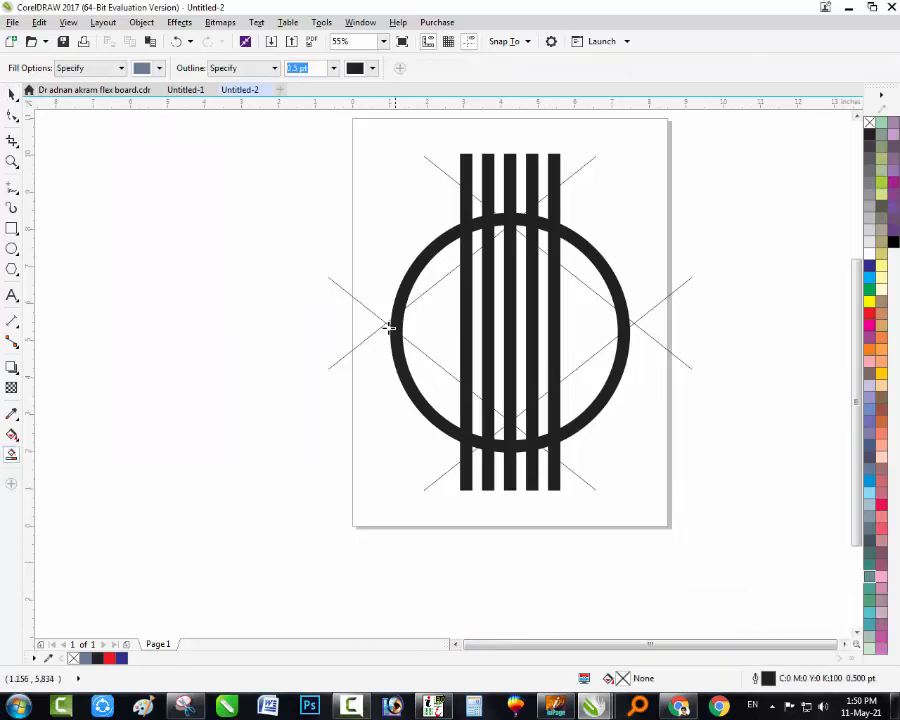
click(448, 231)
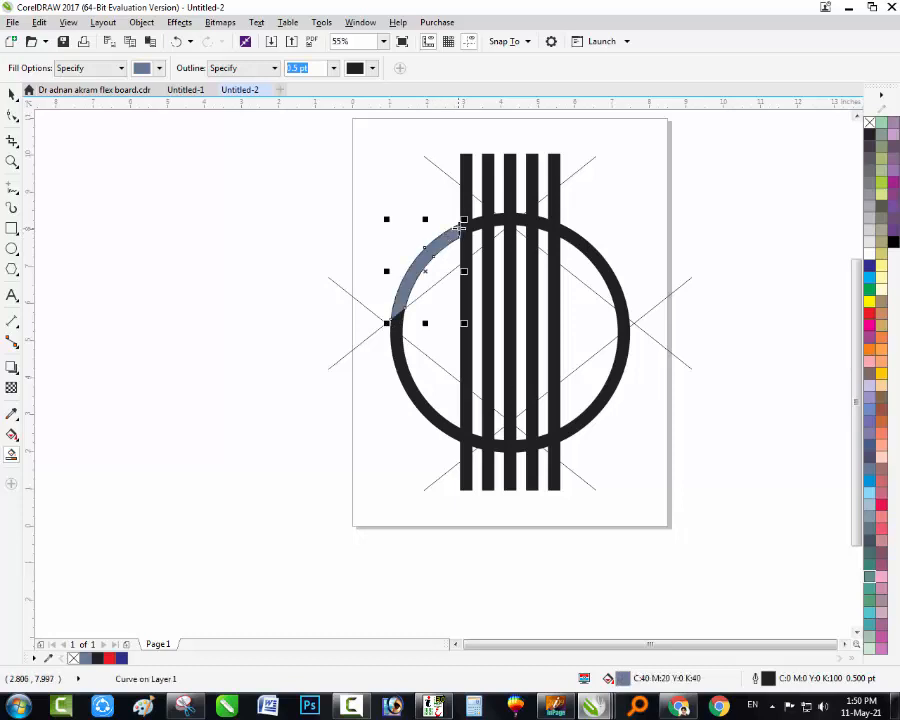
click(462, 228)
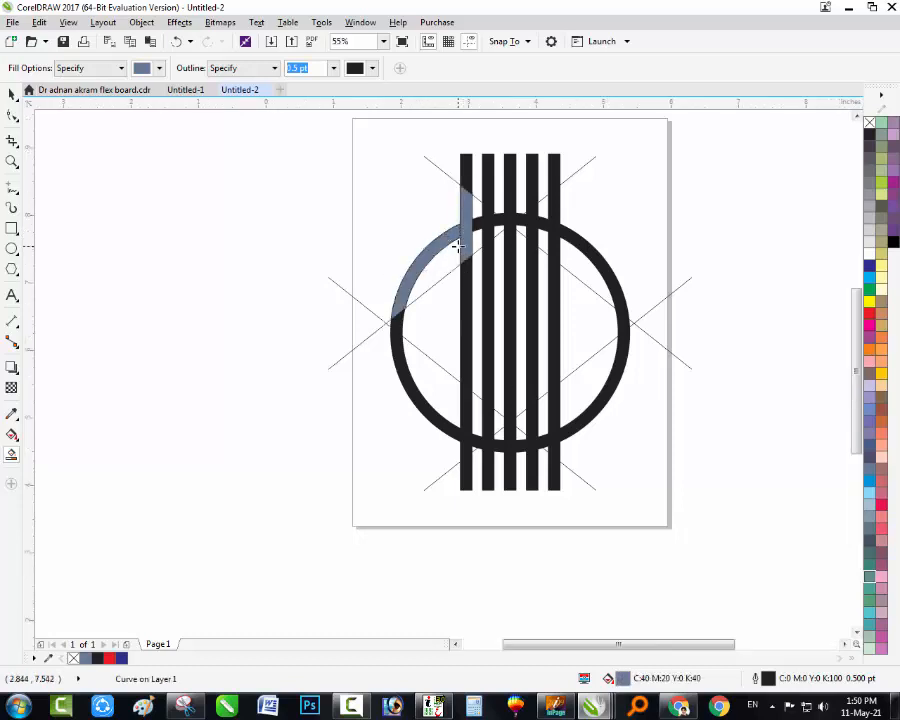
scroll(456, 244, up, 4)
key(ctrl+z)
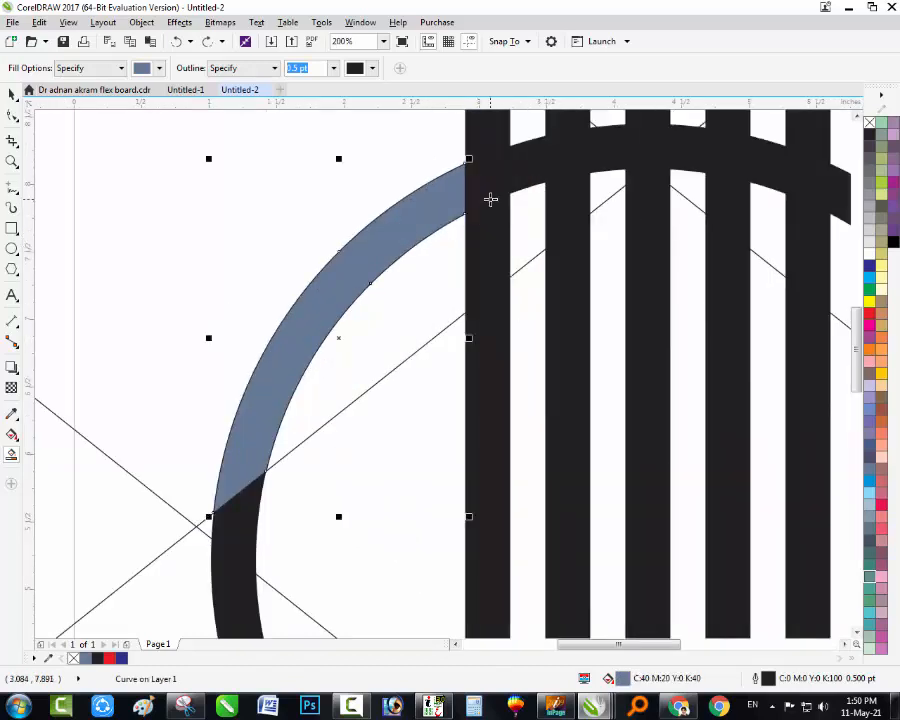
click(491, 199)
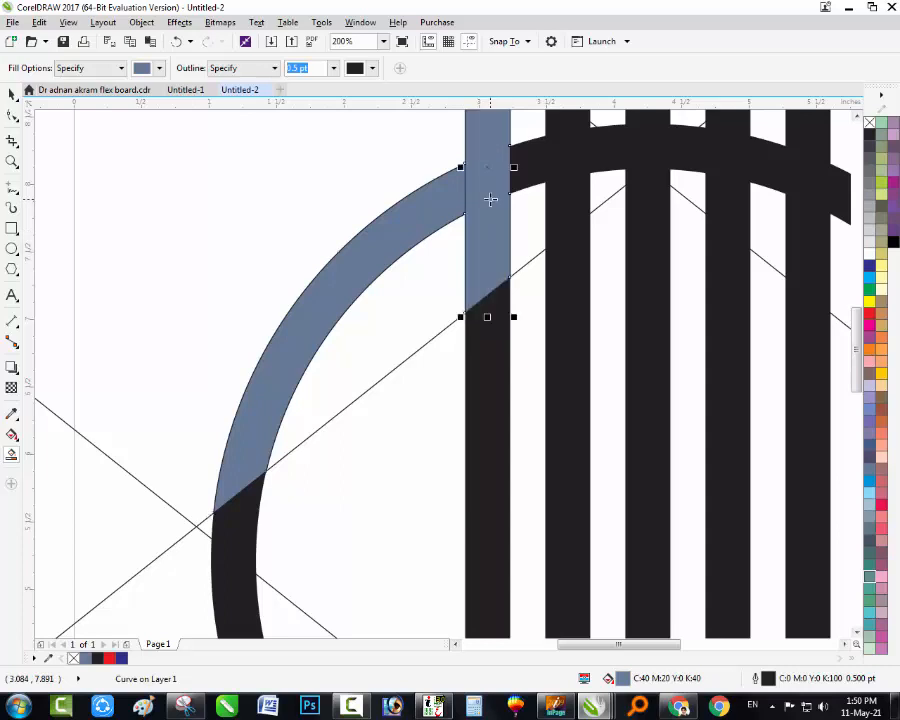
key(ctrl+z)
Smart Fill the leftmost line's segment between the diagonals at its upper crossing with the circle in blue-grey
scroll(406, 210, down, 2)
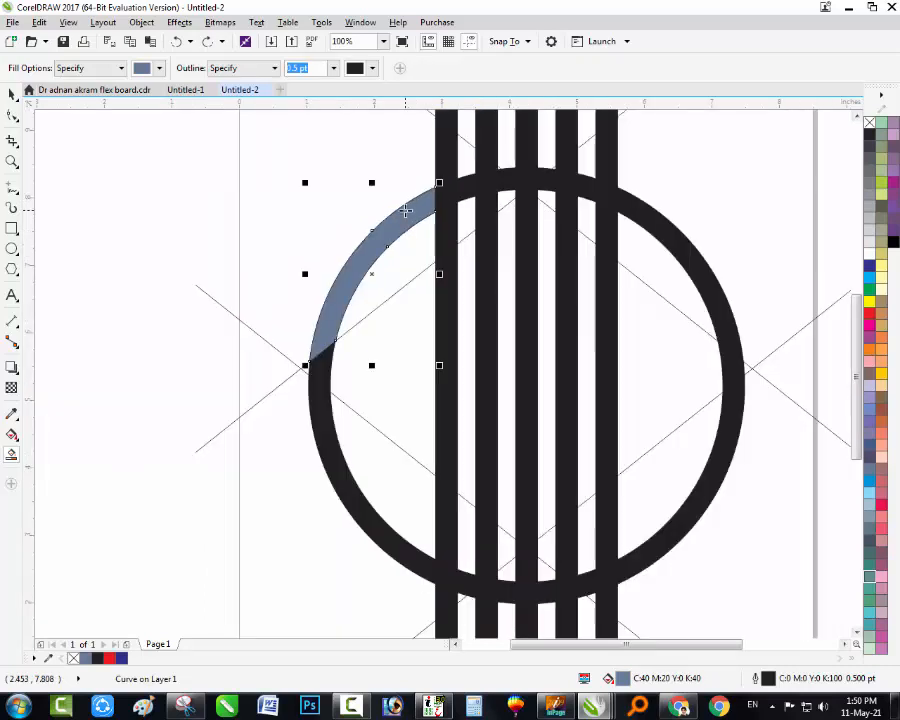
click(460, 188)
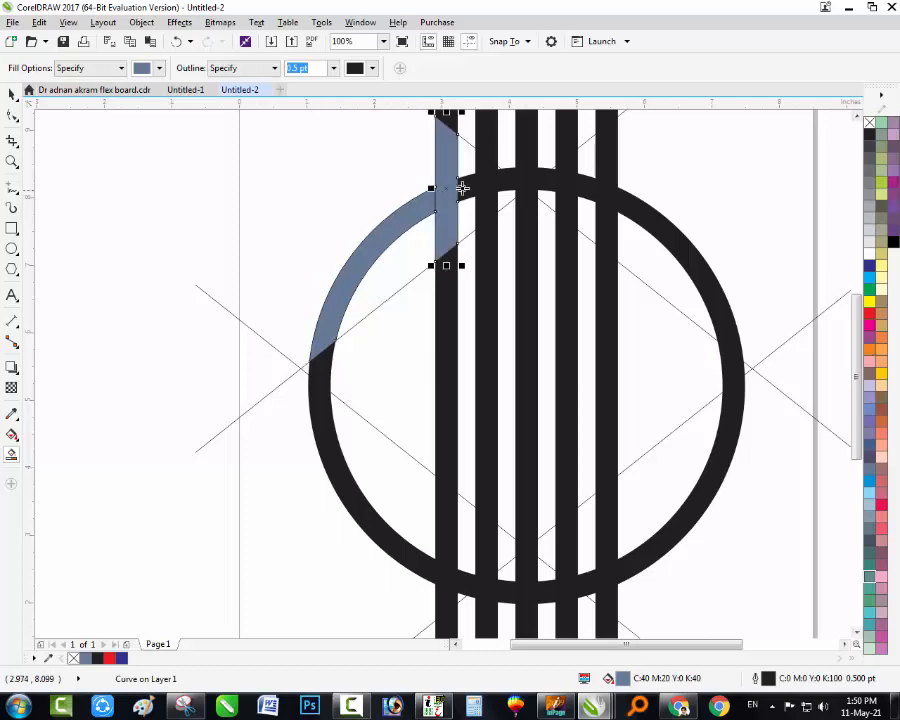
click(466, 184)
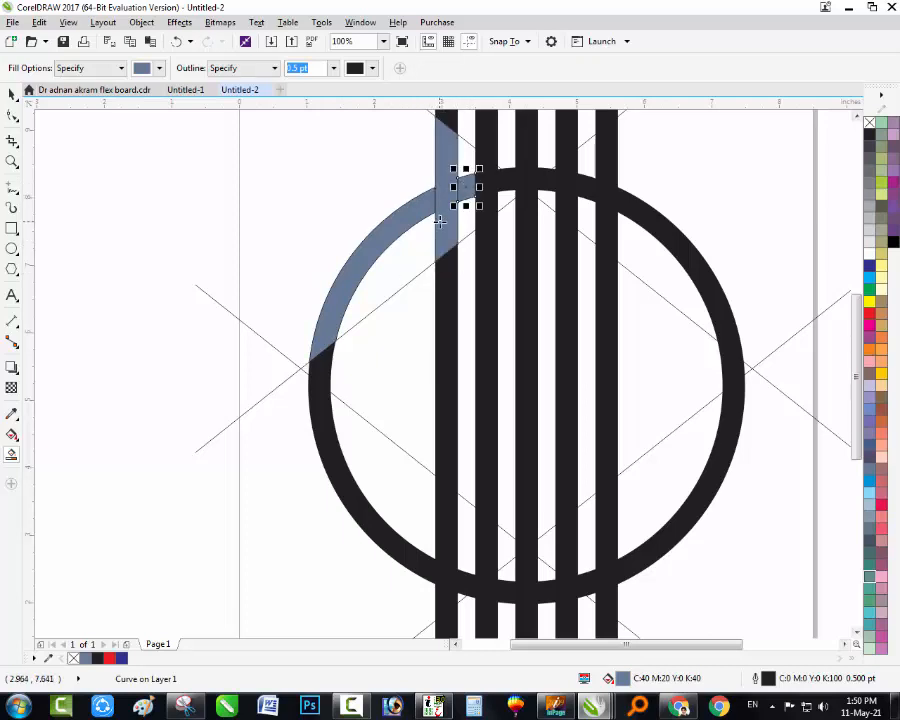
key(ctrl+z)
Smart Fill the rest of the circle's left arc and the leftmost line's segment at the lower circle crossing in blue-grey
click(325, 382)
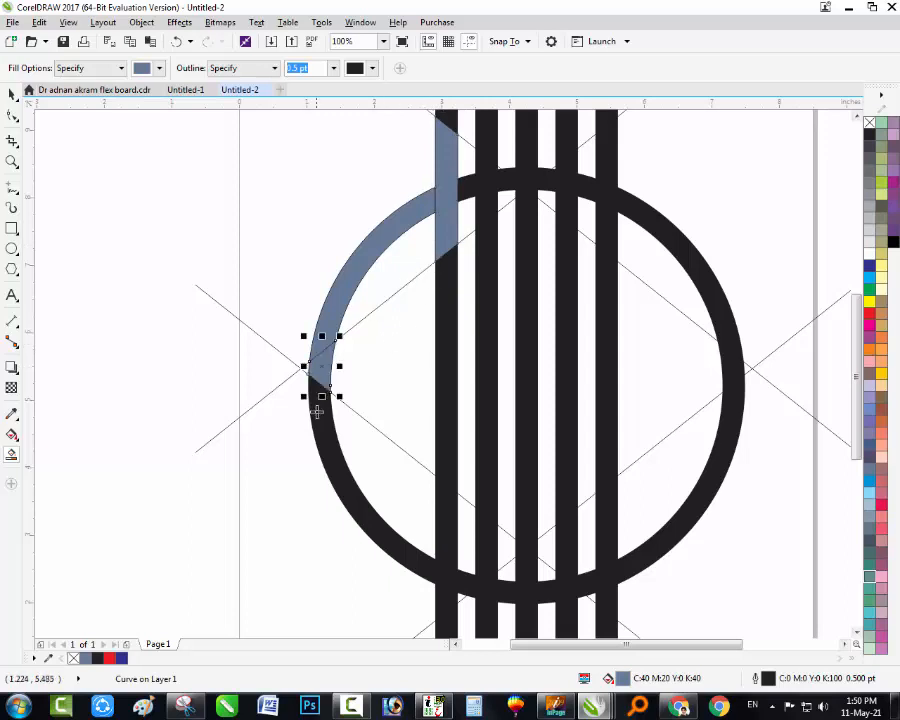
click(420, 558)
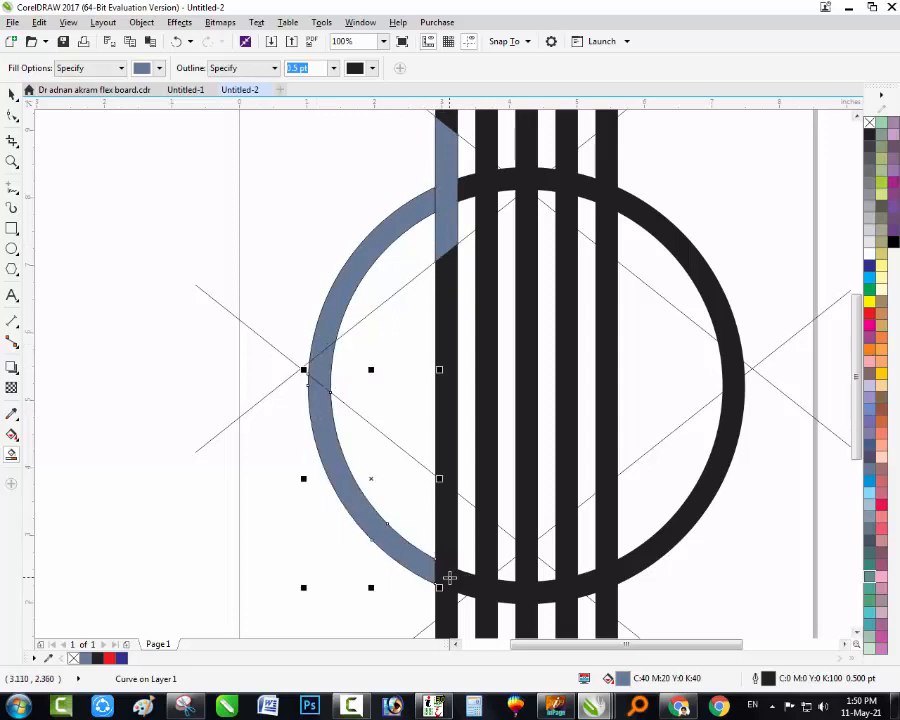
click(450, 577)
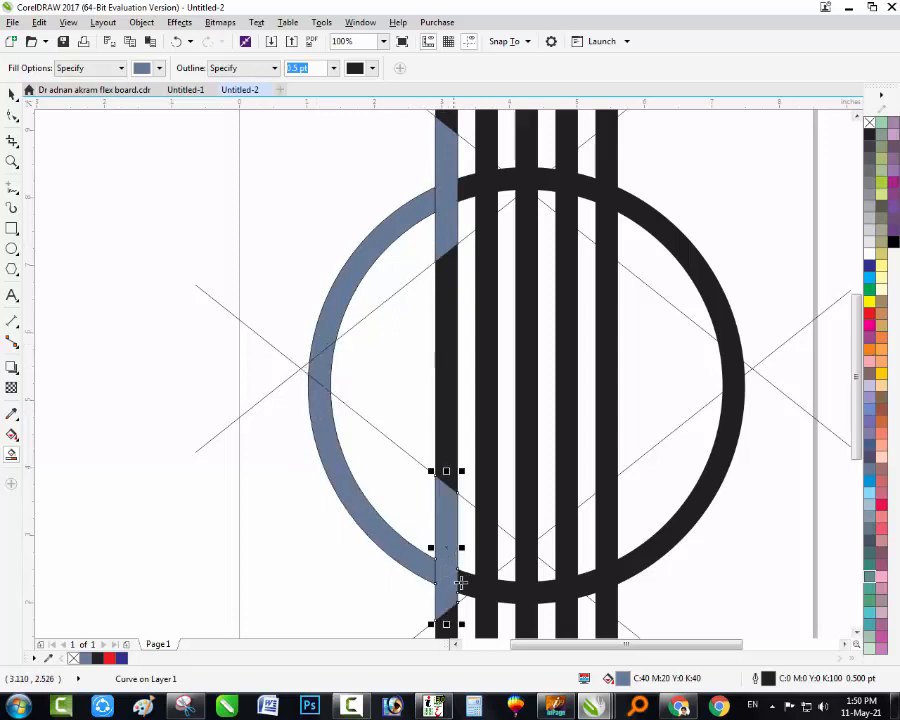
Smart Fill the lower arc between the first two vertical lines, plus the second line's lower and middle segments, in blue-grey
click(462, 583)
scroll(478, 596, up, 3)
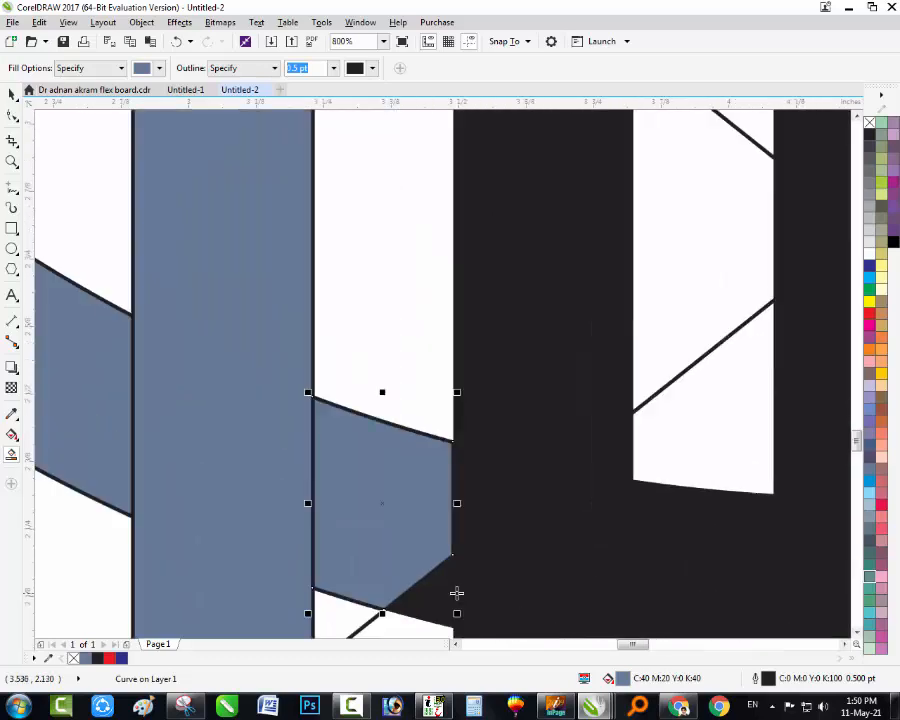
click(486, 499)
click(522, 550)
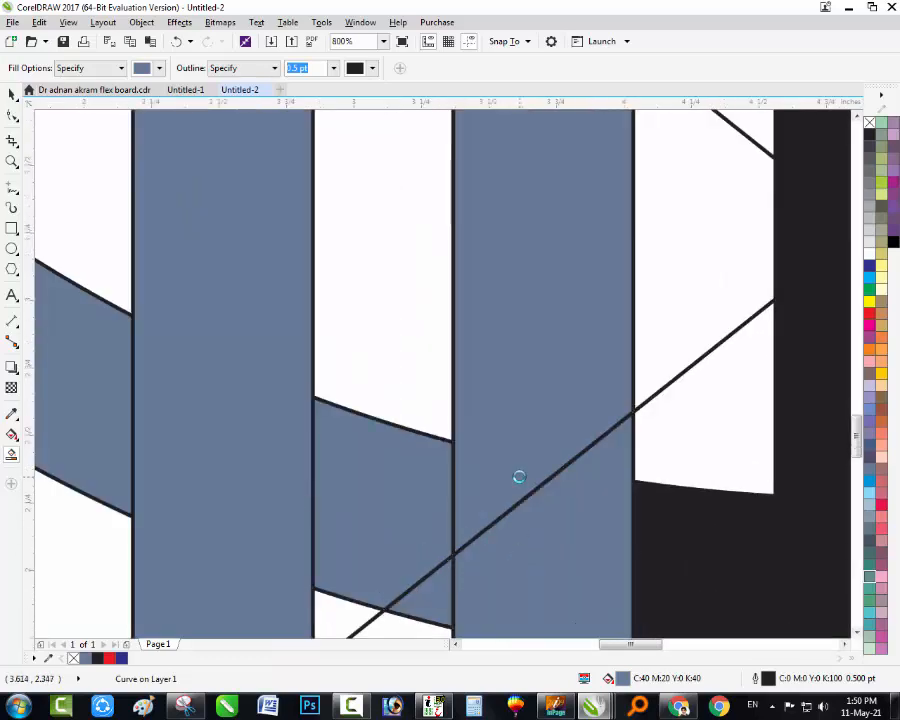
scroll(516, 474, down, 3)
scroll(507, 437, down, 2)
click(517, 341)
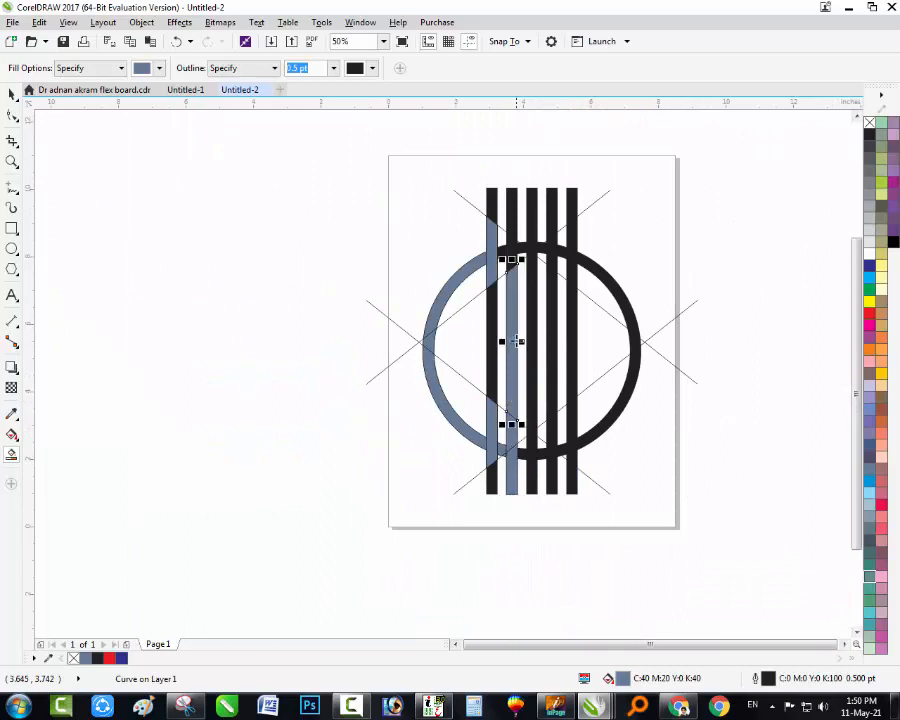
Undo the recent blue-grey Smart Fill pieces on the circle and the vertical bars
scroll(510, 280, down, 1)
key(space)
click(628, 338)
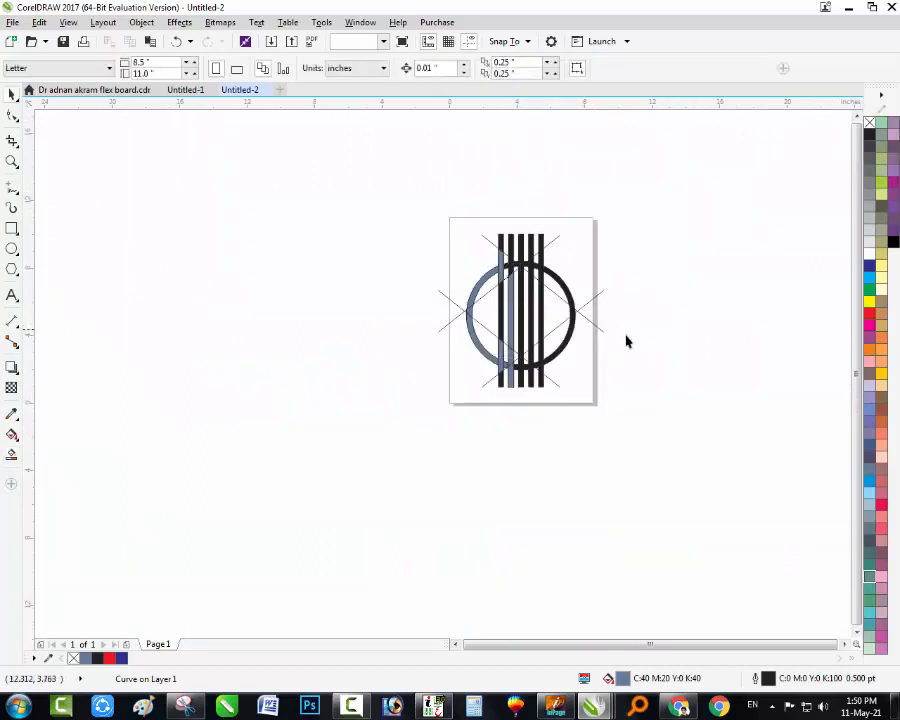
key(ctrl+z)
key(ctrl+z)
key(ctrl+z)
key(ctrl+z)
key(ctrl+z)
key(ctrl+z)
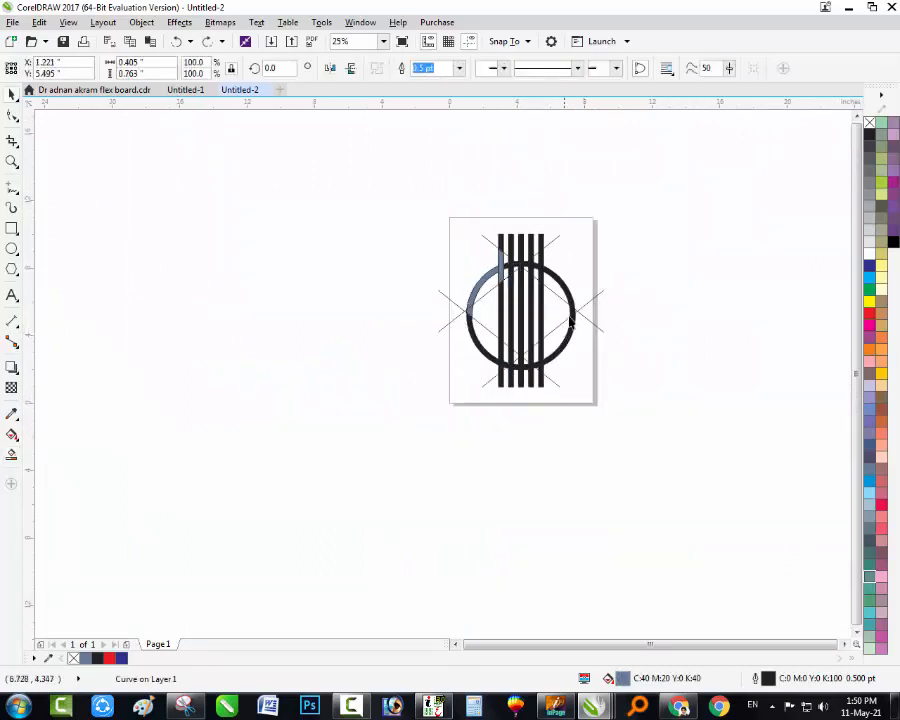
Move the circle, bars and diagonals off the page to its left, and give them no fill with black outlines
click(565, 316)
mouse_move(658, 178)
mouse_down()
mouse_move(622, 256)
mouse_move(356, 508)
mouse_up()
drag(514, 267, 380, 285)
drag(280, 295, 281, 295)
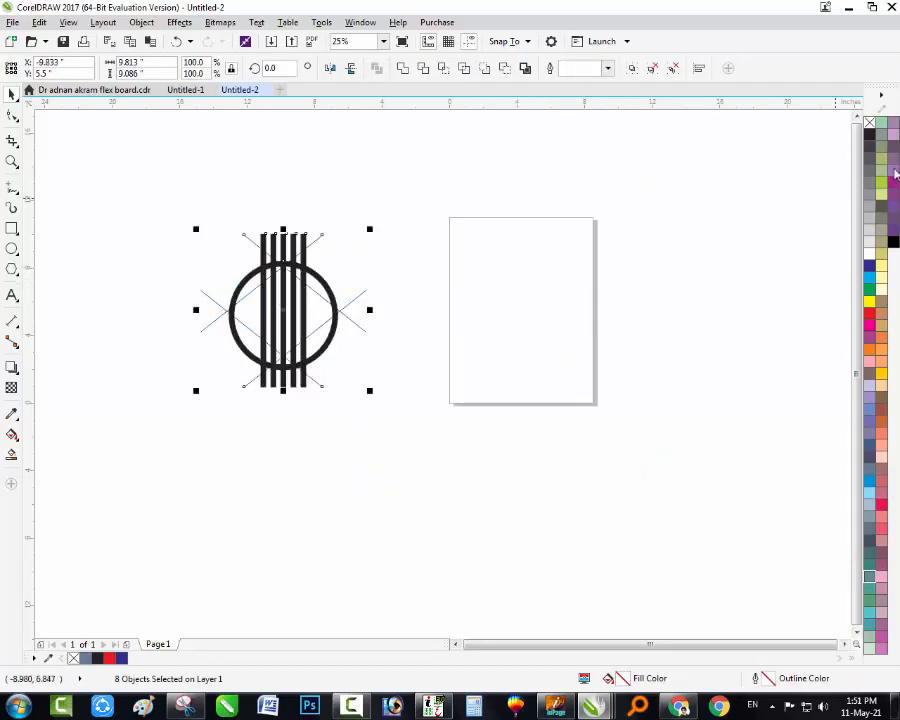
click(869, 122)
right_click(869, 136)
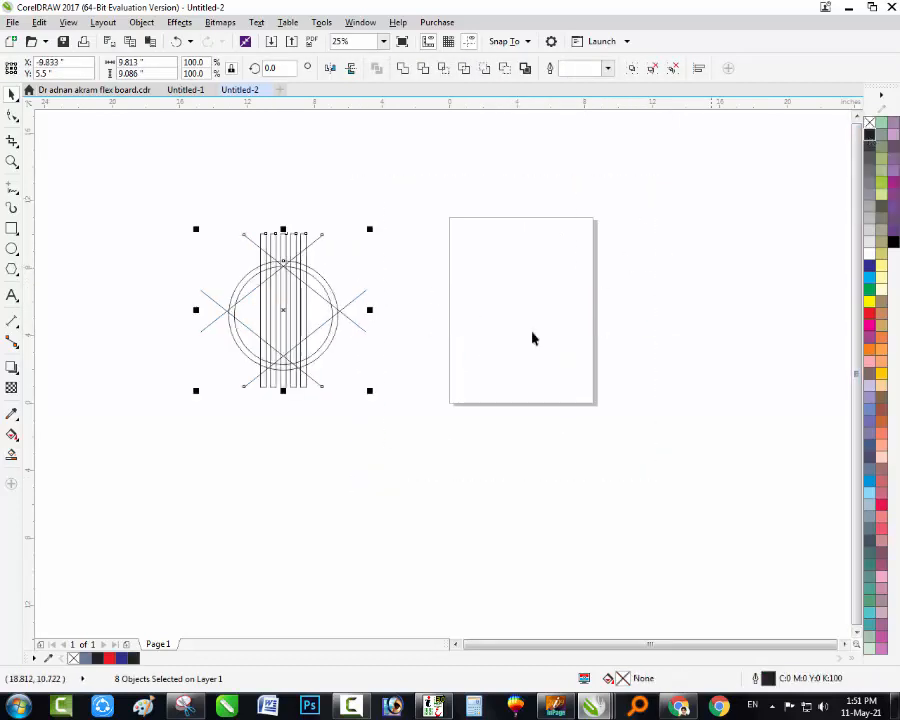
Frame the outlined circle closely and activate the Smart Fill tool with the blue-grey fill and 0.5 pt outline
click(346, 260)
key(F2)
drag(187, 454, 395, 182)
key(F2)
drag(262, 560, 584, 221)
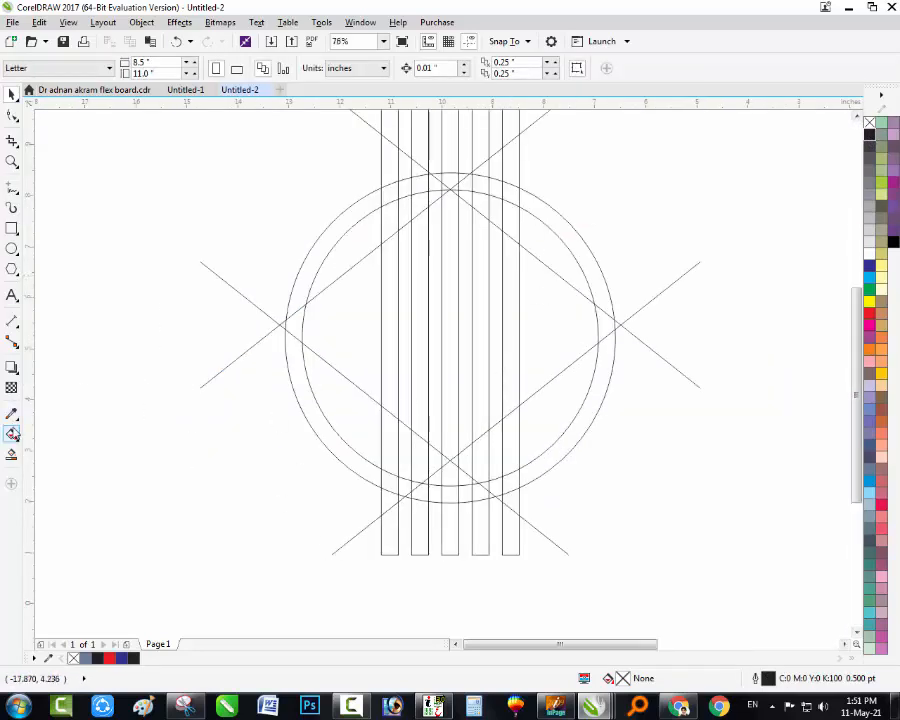
click(12, 453)
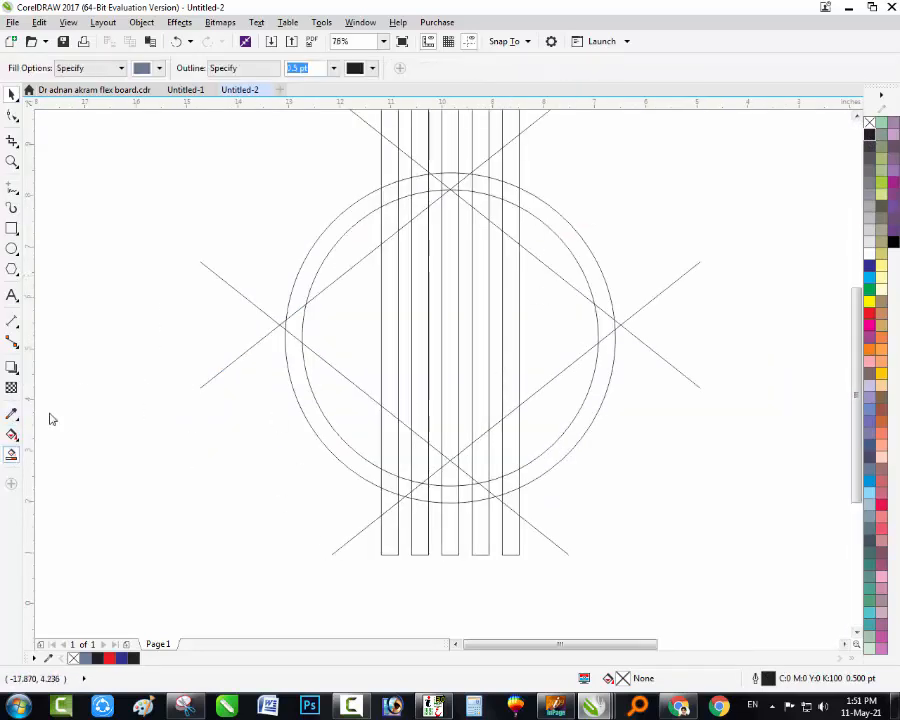
click(419, 183)
click(404, 188)
click(397, 193)
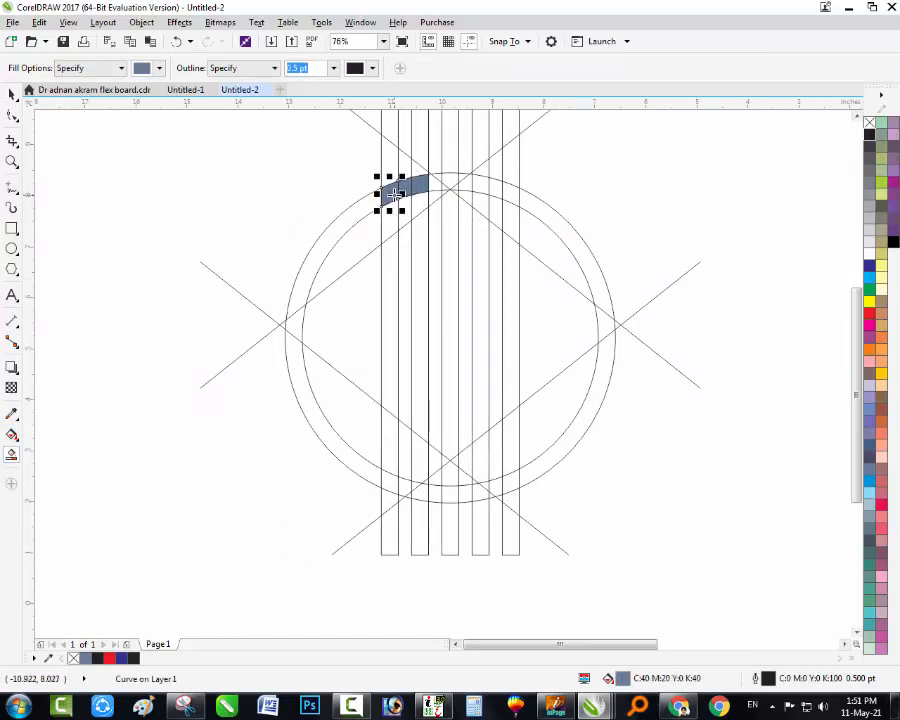
key(ctrl+z)
key(ctrl+z)
key(ctrl+z)
Smart Fill the circle's left arc from the first bar's upper edge down and along to the second bar in blue-grey
click(356, 207)
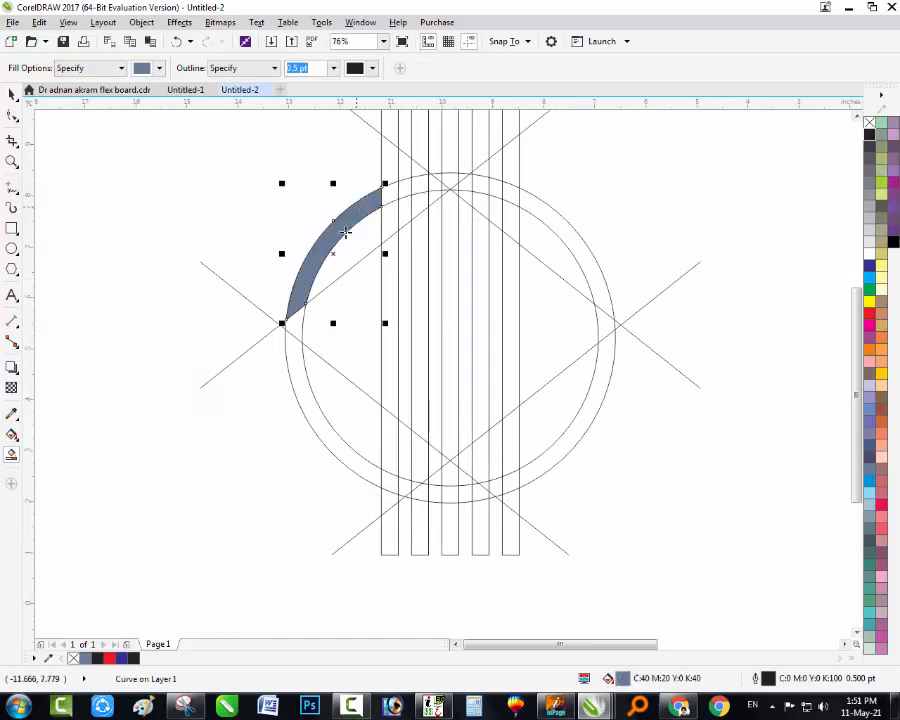
click(298, 327)
click(292, 358)
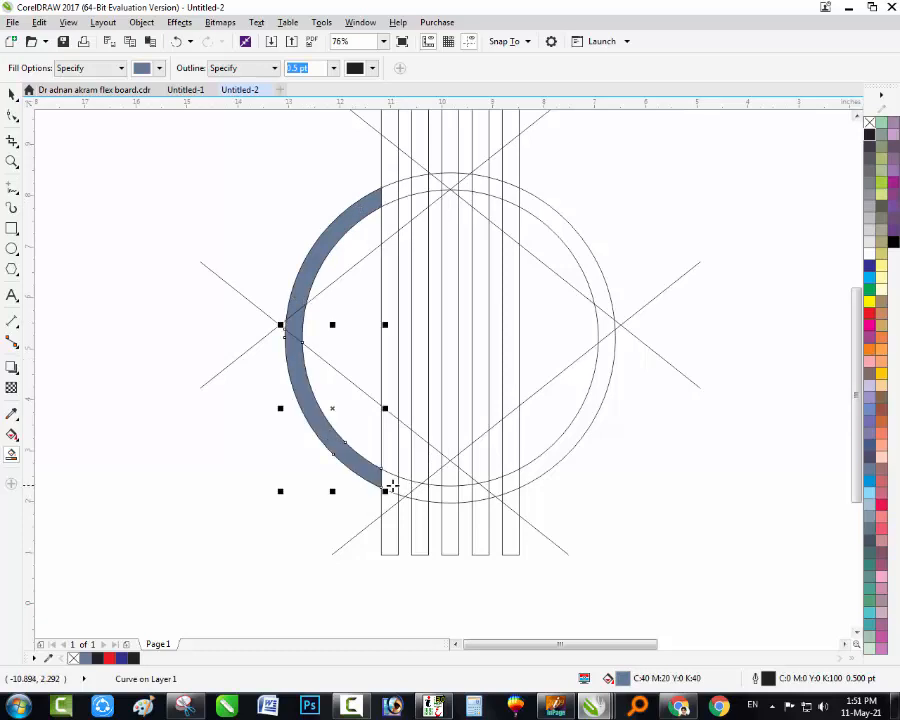
click(392, 487)
scroll(401, 483, up, 3)
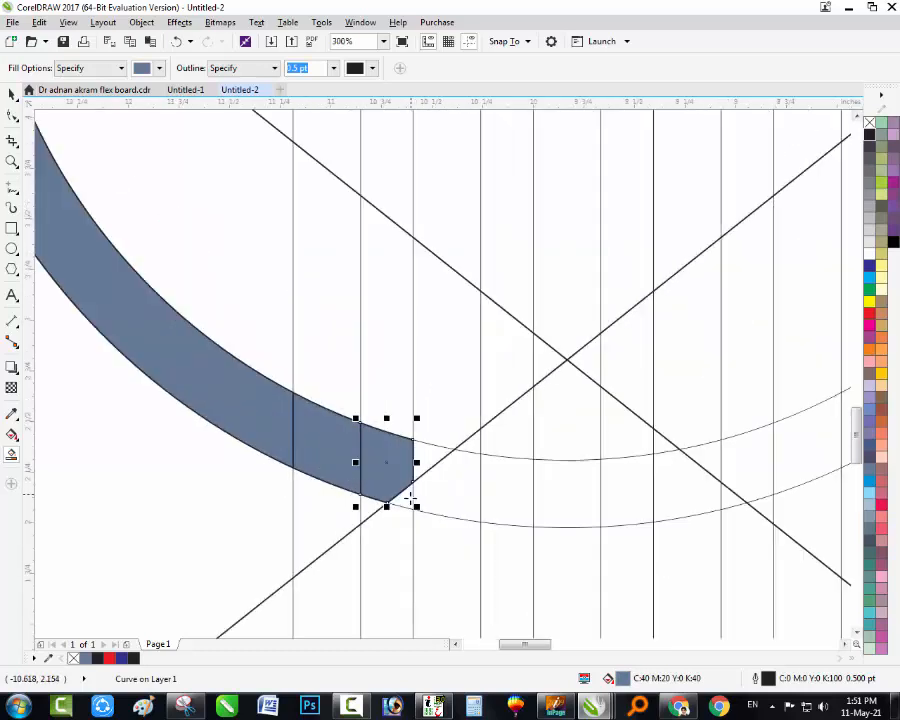
Smart Fill the second bar from the lower arc up to the upper diagonal, and the middle bar between the diagonal crossings
click(434, 497)
click(439, 386)
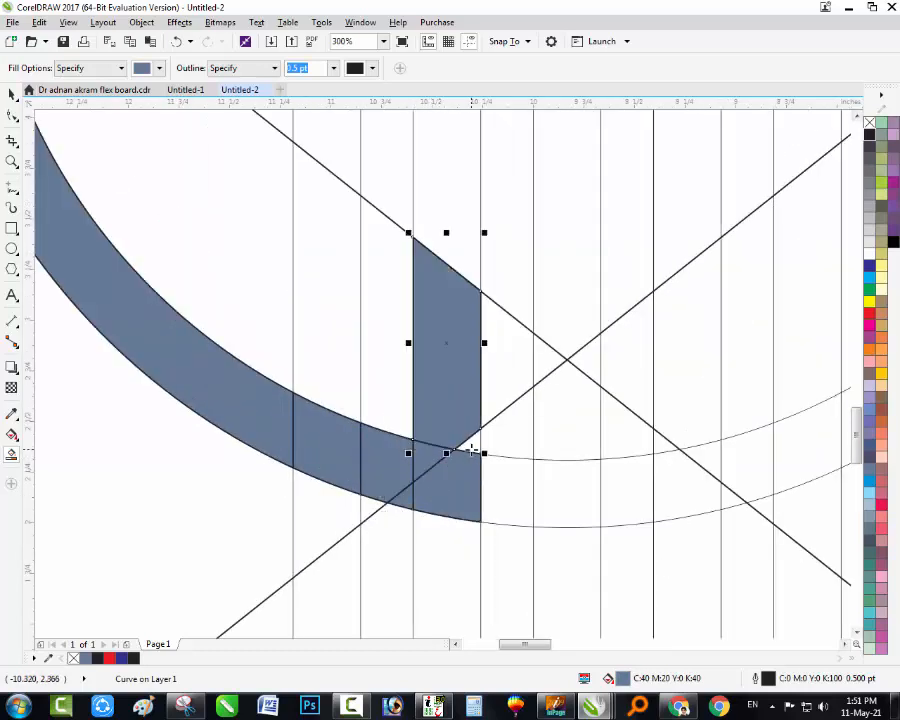
click(452, 442)
scroll(447, 448, down, 4)
click(447, 412)
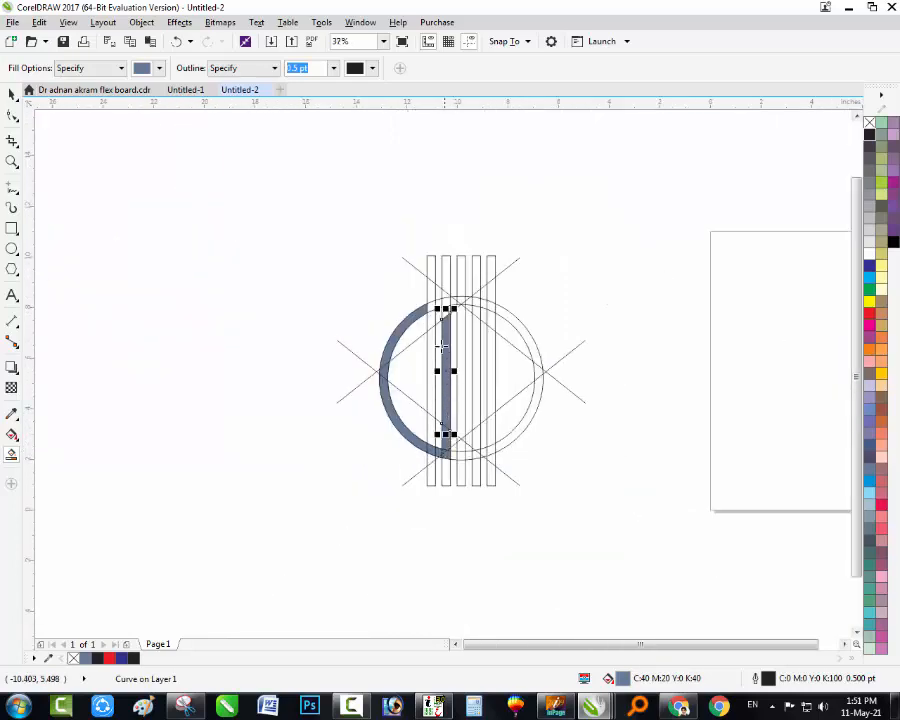
scroll(436, 312, up, 1)
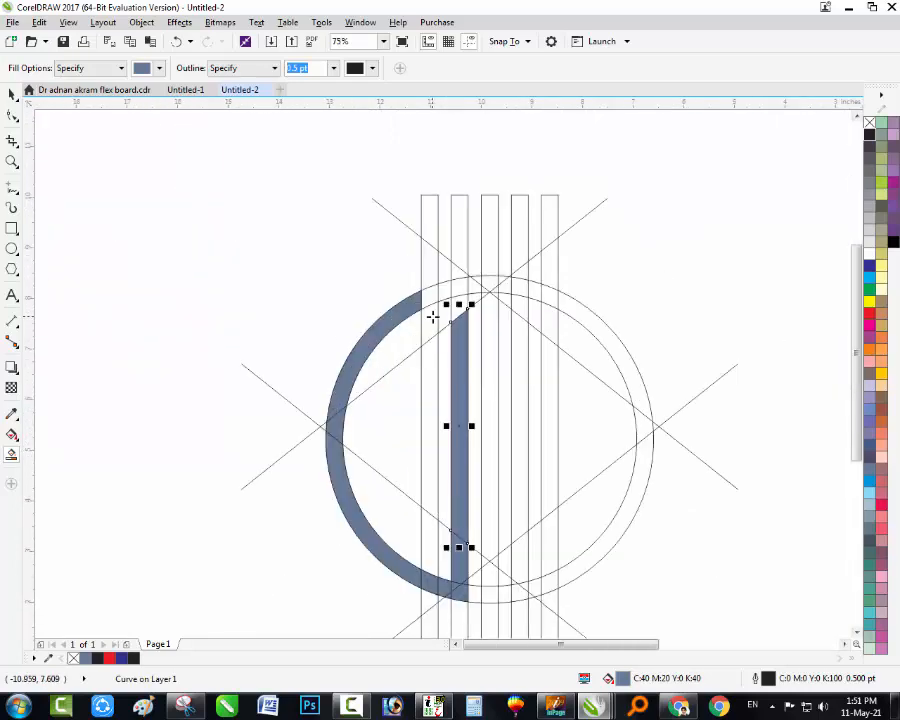
click(491, 305)
click(489, 283)
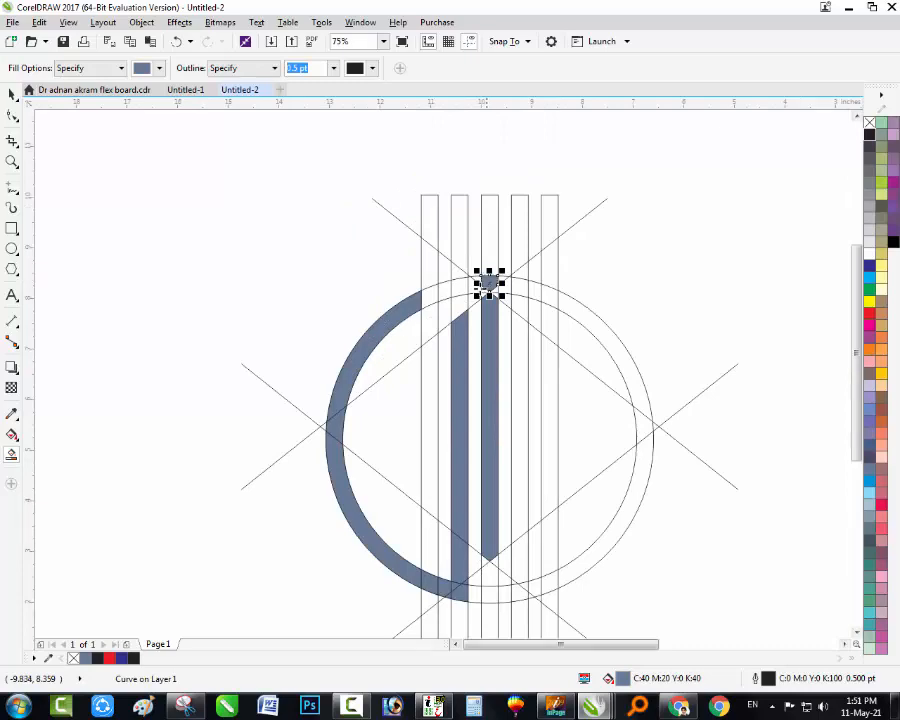
scroll(479, 290, up, 2)
key(ctrl+z)
scroll(495, 290, down, 2)
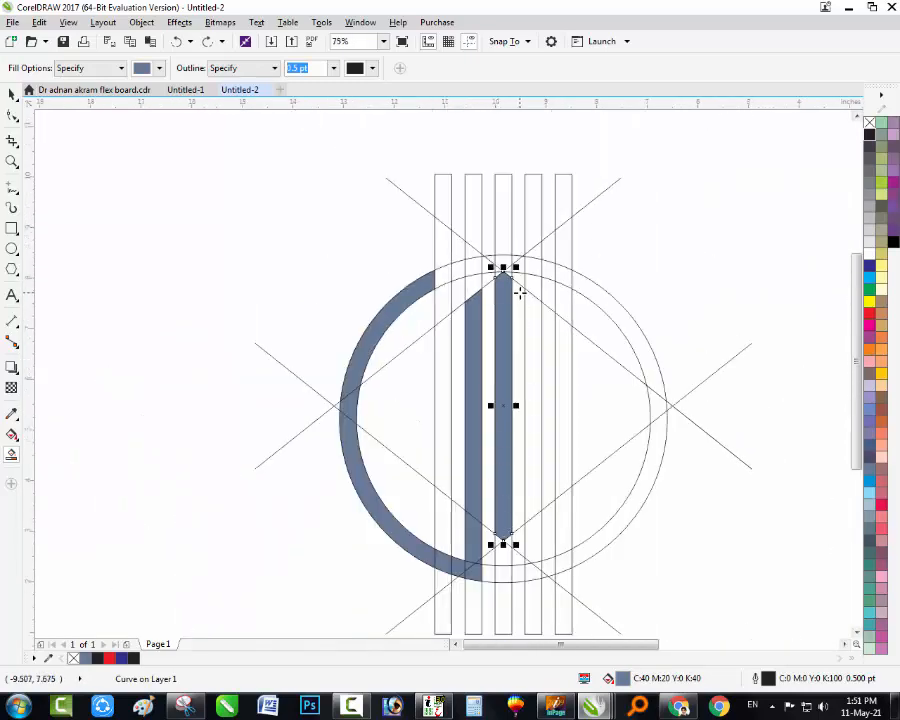
Smart Fill the fourth bar from the circle's lower arc up to the upper diagonal in blue-grey
click(531, 570)
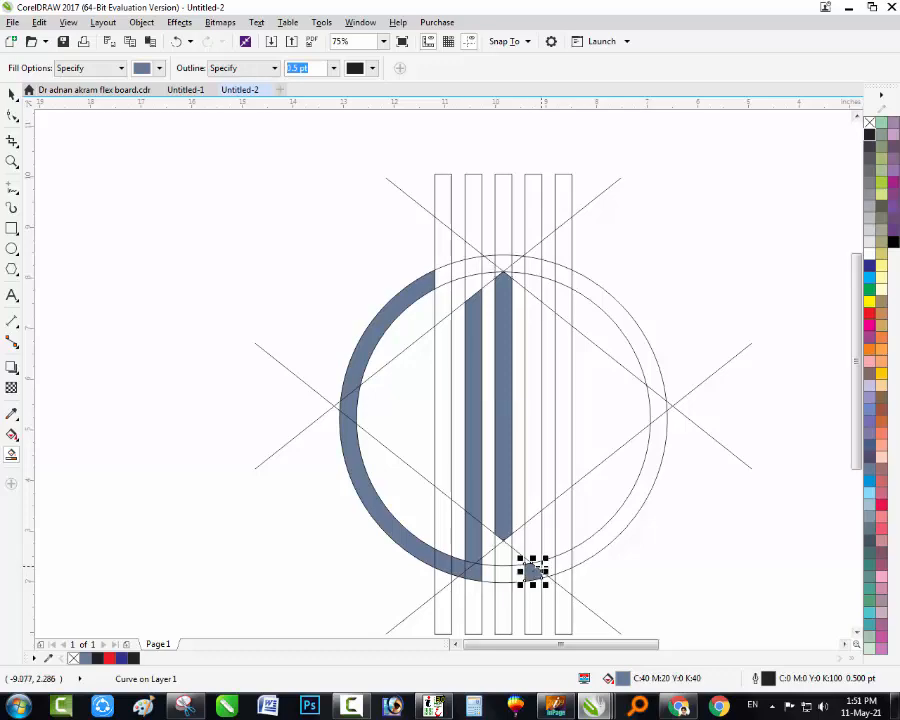
click(533, 545)
scroll(524, 551, up, 2)
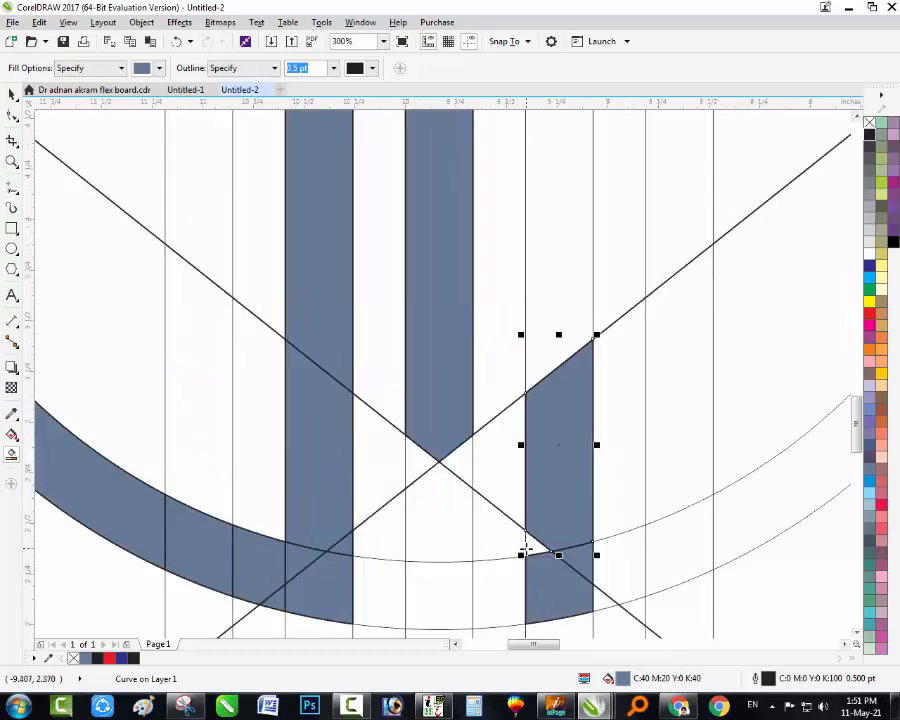
scroll(530, 545, down, 1)
click(536, 404)
Smart Fill the circle's right arc from the fourth bar round to the fifth bar's top, plus both outer bars between the diagonals
scroll(464, 492, down, 2)
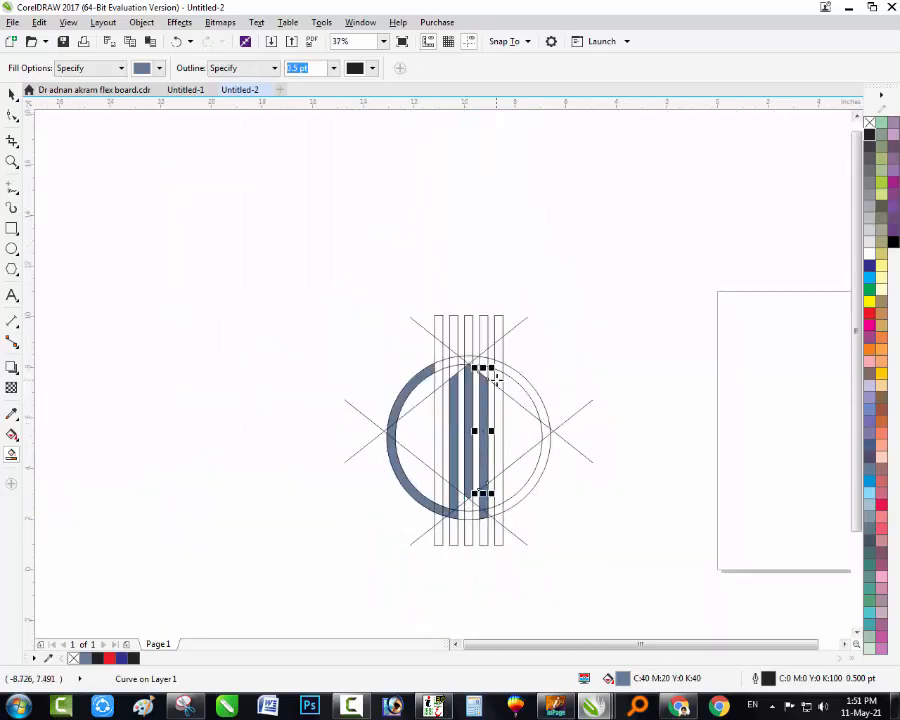
scroll(493, 515, up, 3)
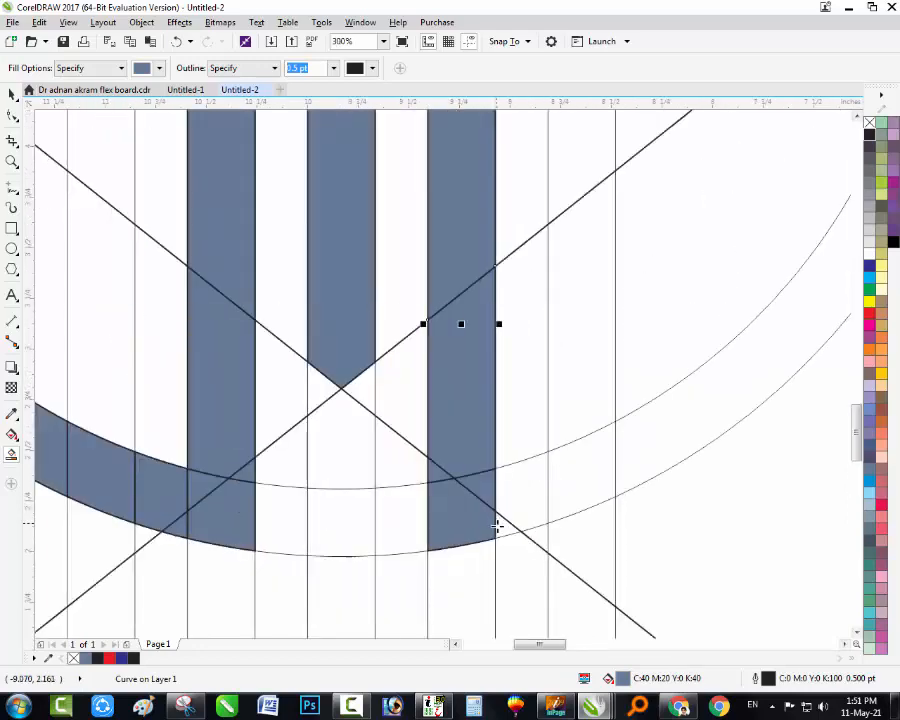
click(506, 496)
click(565, 485)
scroll(534, 494, down, 2)
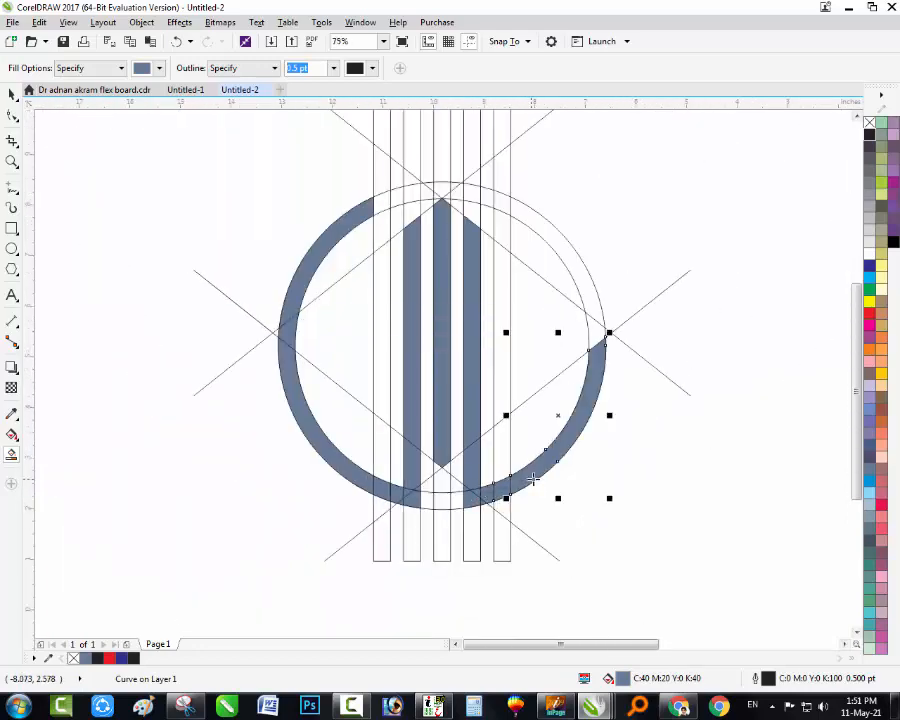
click(595, 307)
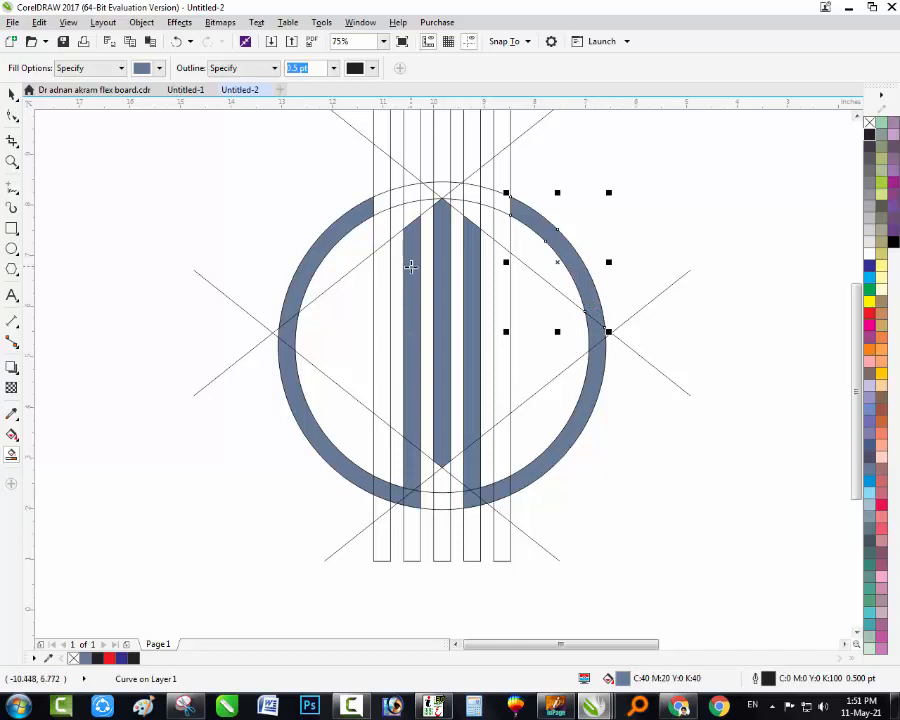
click(504, 405)
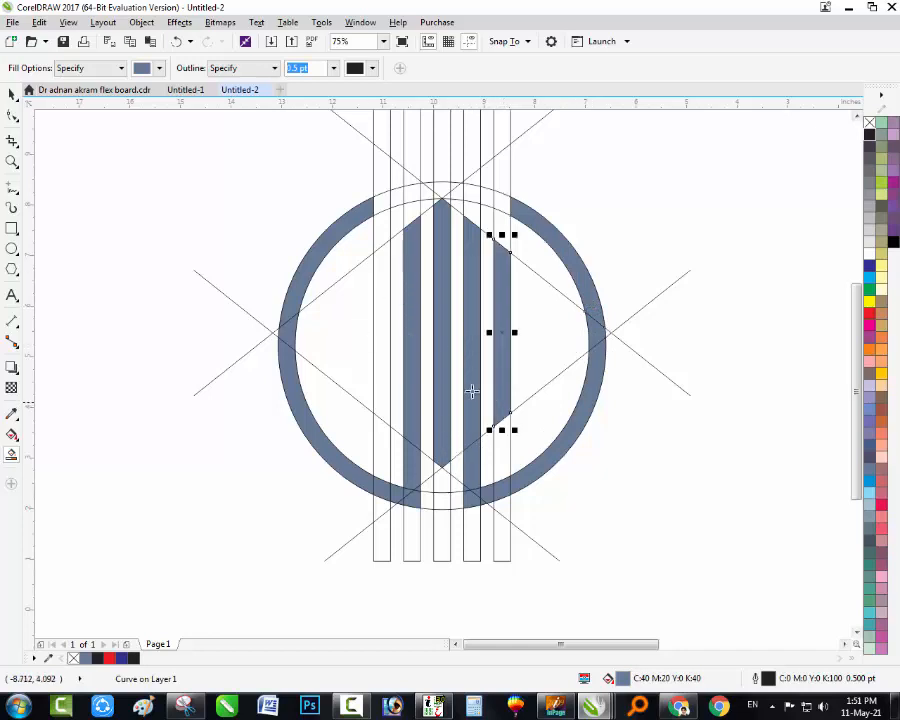
click(383, 290)
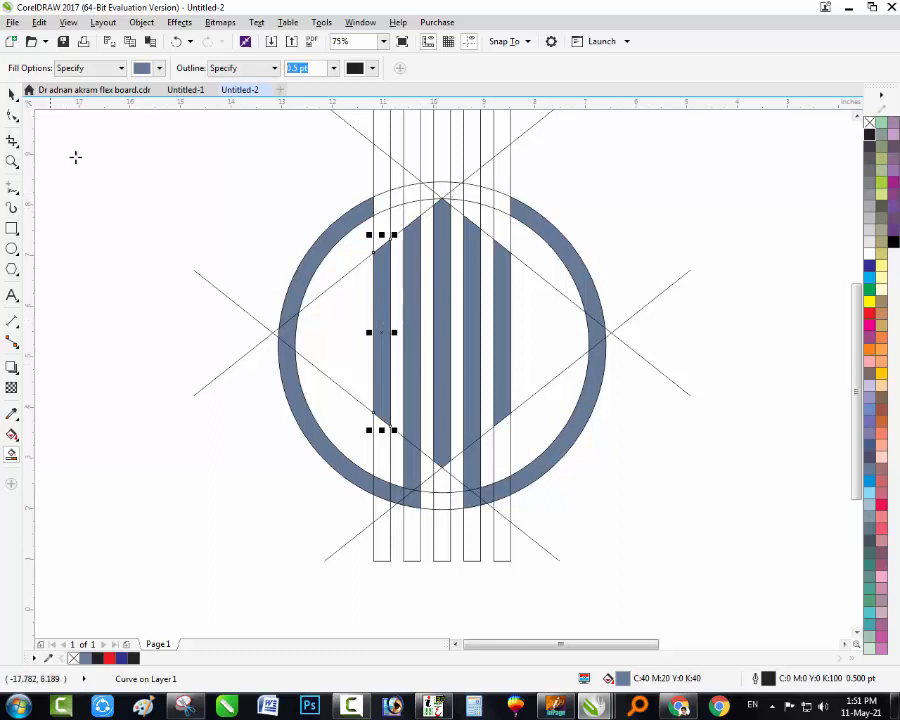
Duplicate the pair of upper crossing diagonals straight upward so the copies cross at the circle's outer edge above the middle bar
click(13, 95)
click(98, 164)
key(z)
drag(266, 298, 546, 152)
click(598, 252)
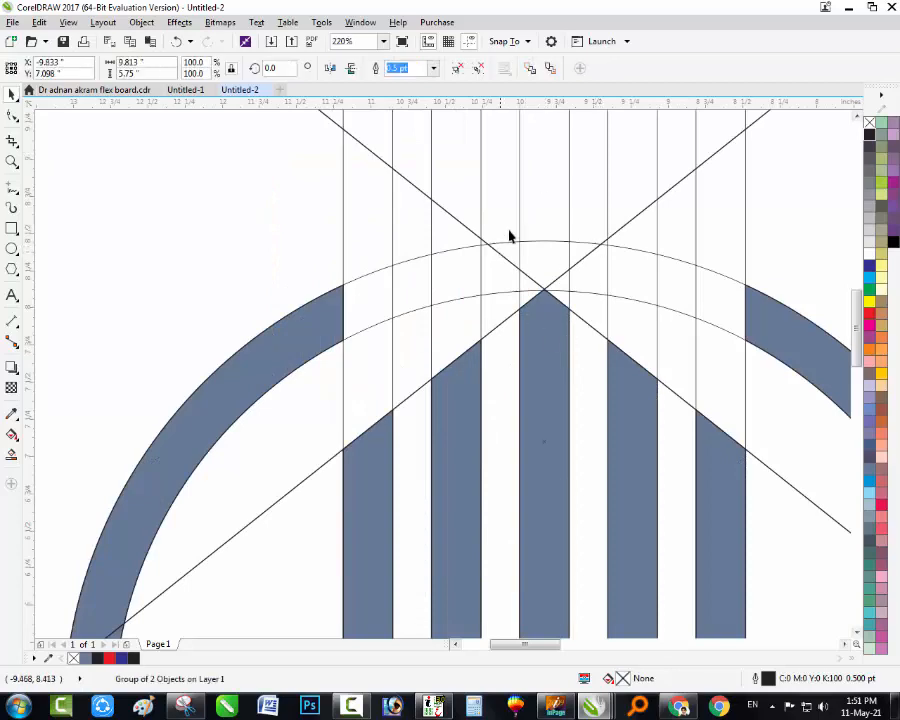
shift+click(330, 119)
shift+click(330, 119)
scroll(330, 120, down, 1)
scroll(421, 297, down, 2)
key(F2)
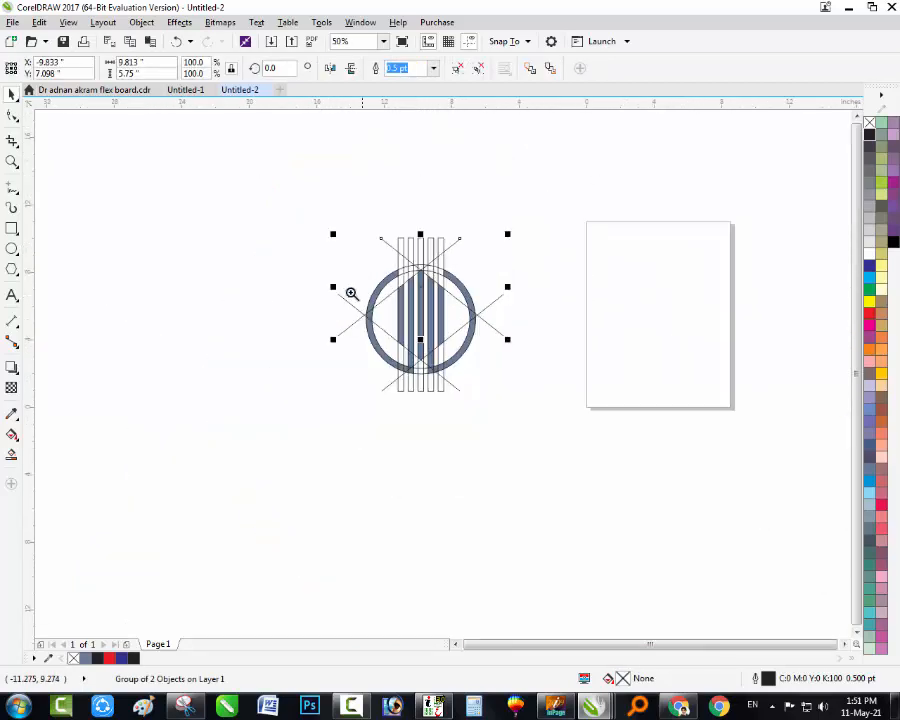
drag(350, 291, 508, 221)
drag(548, 332, 549, 305)
scroll(441, 388, up, 3)
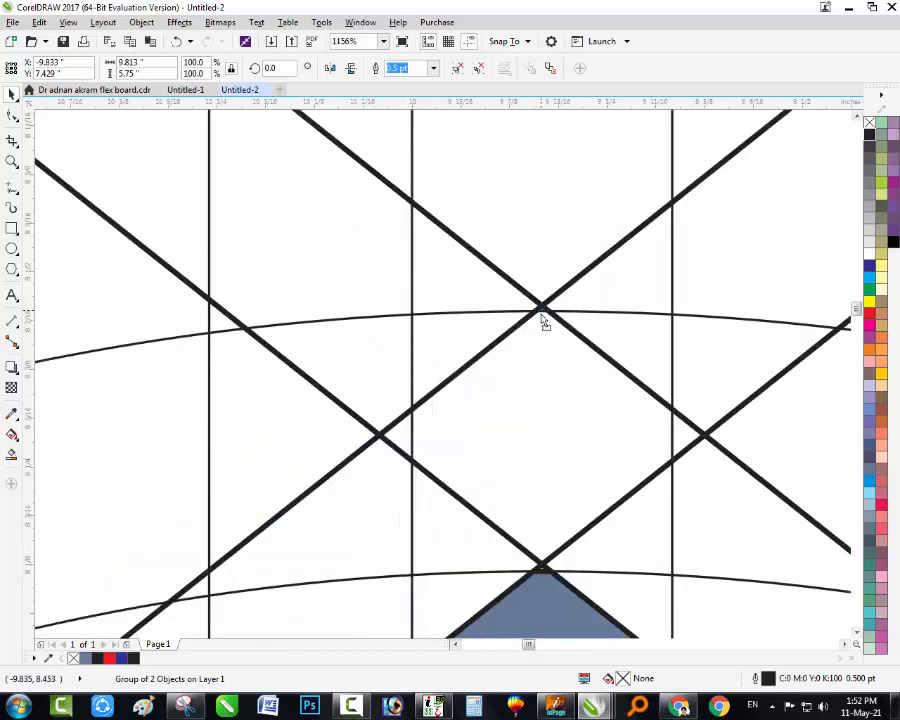
Smart Fill the middle bar's top pieces up to the raised diagonals in blue-grey, forming a point at the circle's outer edge
click(13, 458)
click(472, 552)
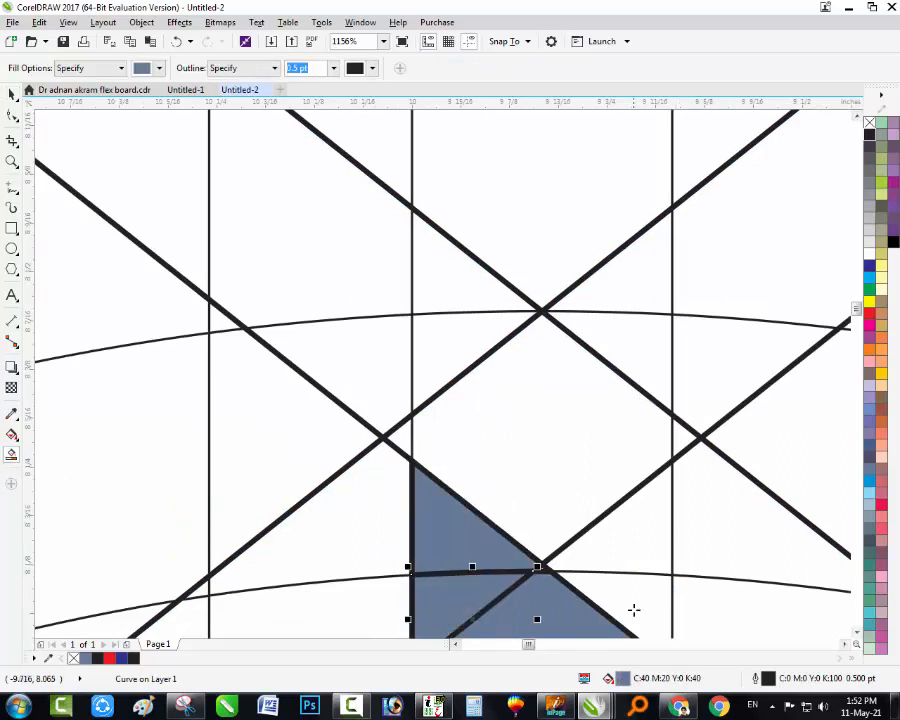
click(620, 580)
click(516, 468)
click(434, 360)
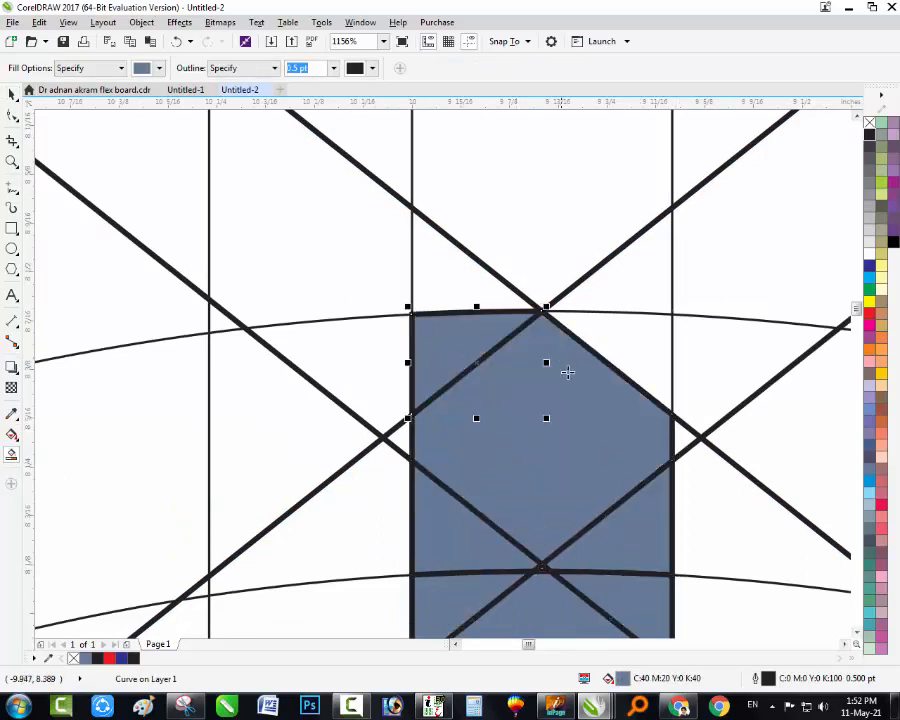
click(540, 380)
scroll(541, 381, down, 3)
key(space)
scroll(505, 332, down, 2)
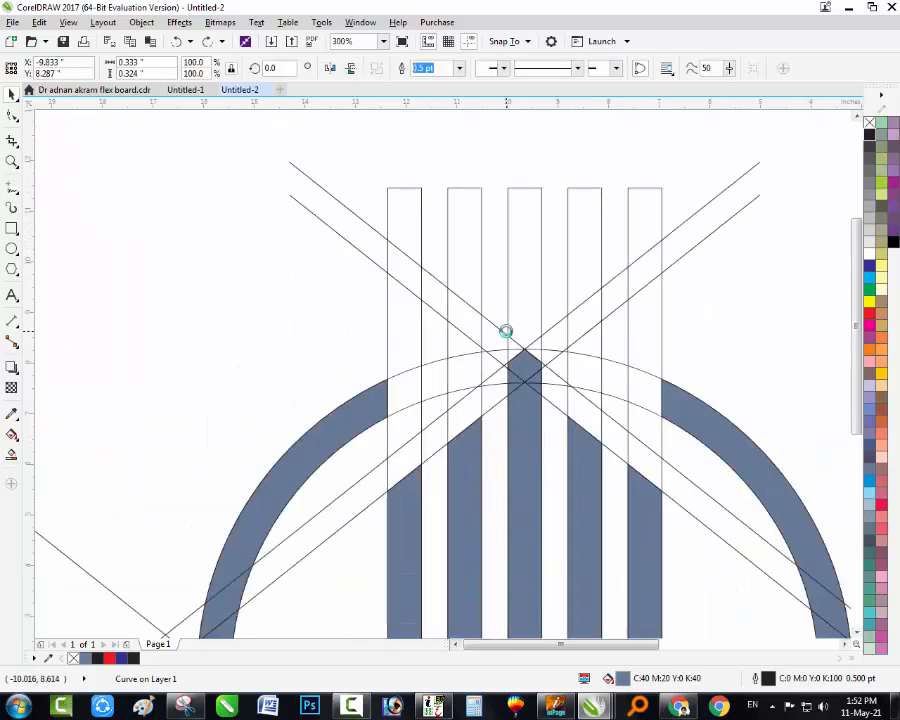
key(Escape)
Select the ring and all filled logo pieces, and place a copy to the left of the construction drawing
scroll(529, 398, down, 1)
drag(330, 357, 695, 567)
key(F2)
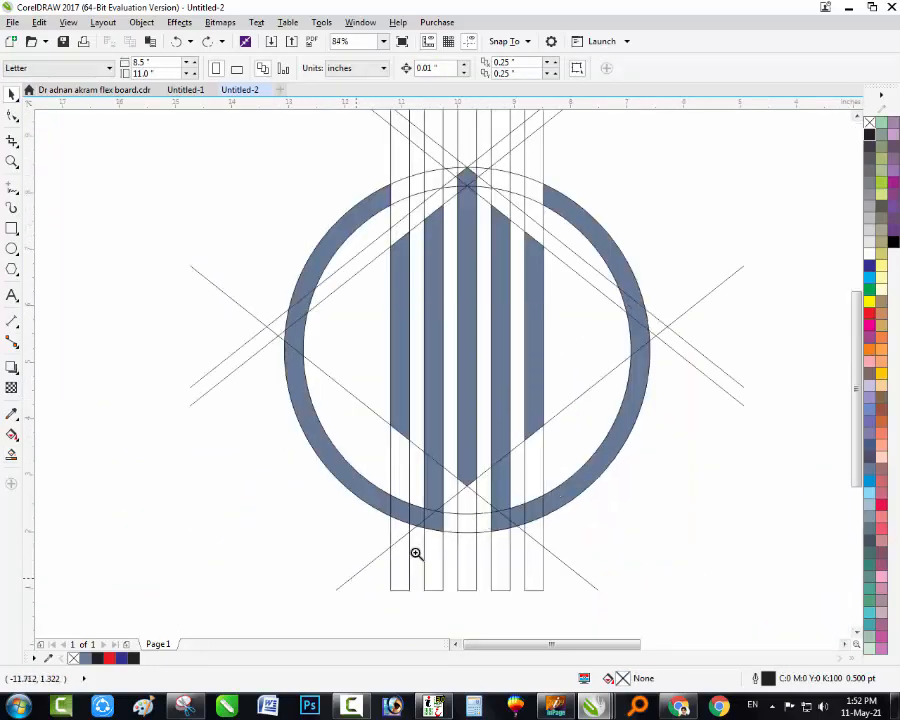
drag(357, 579, 645, 298)
scroll(518, 436, down, 2)
key(F2)
drag(265, 514, 595, 243)
drag(734, 204, 370, 556)
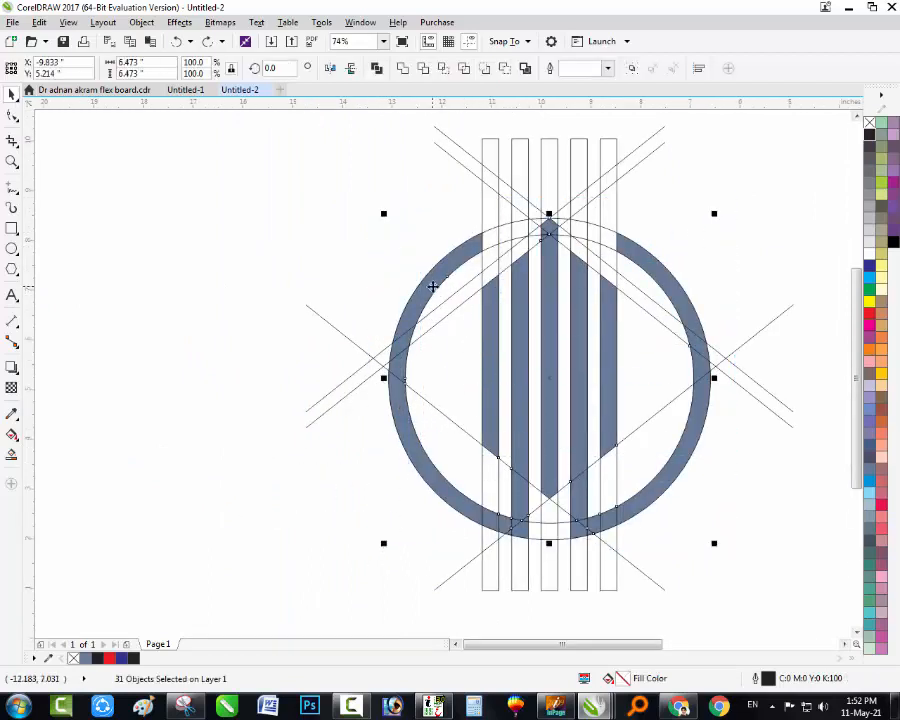
scroll(430, 284, down, 2)
drag(436, 297, 172, 298)
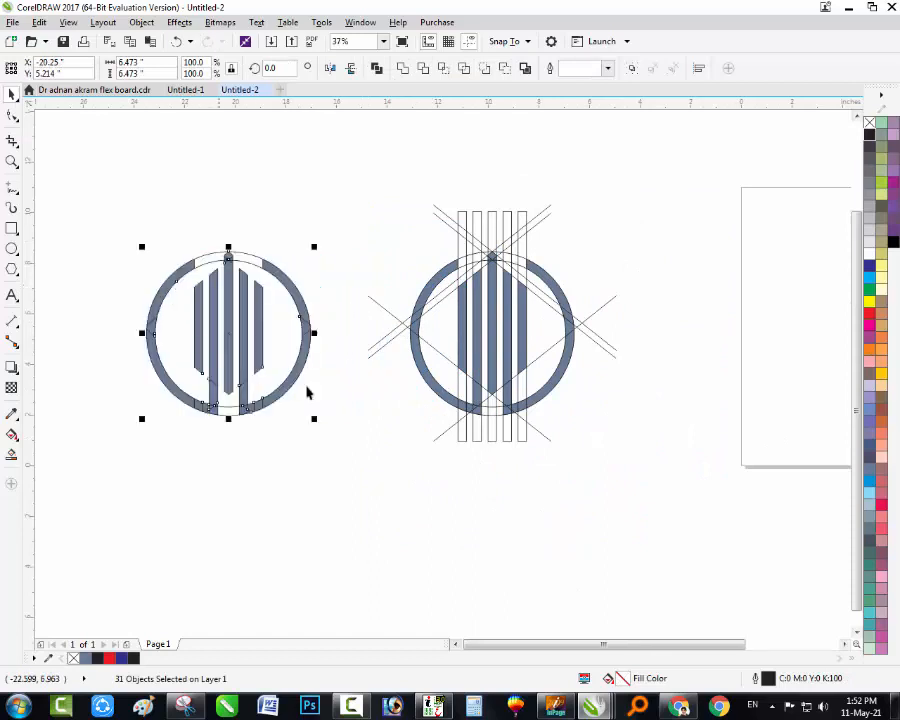
Delete the leftover ring outline from the logo copy, and give its pieces a solid black fill without outlines
click(338, 233)
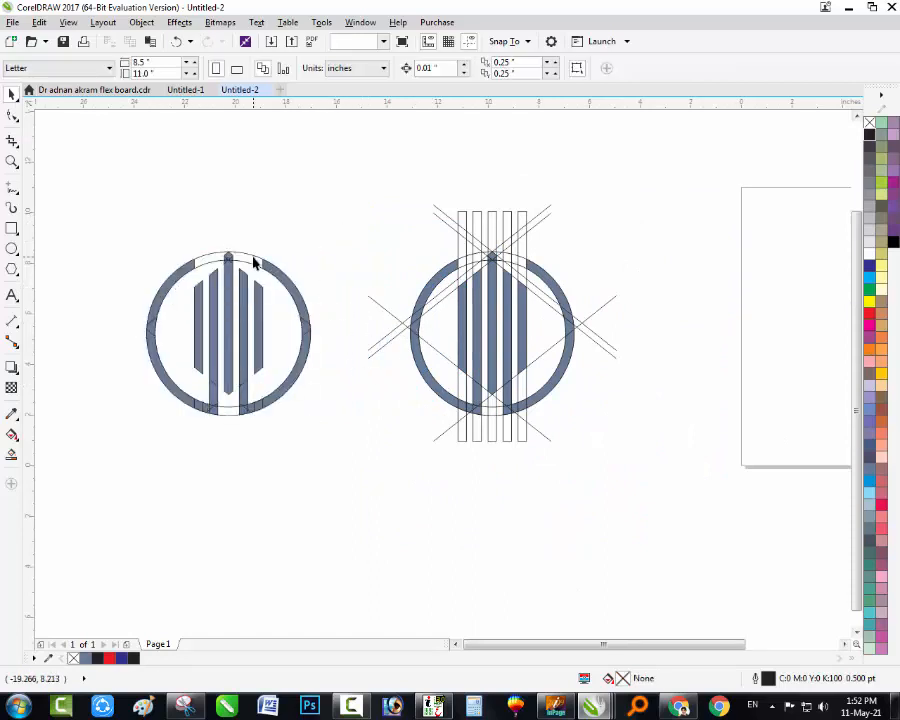
drag(334, 214, 62, 476)
click(893, 243)
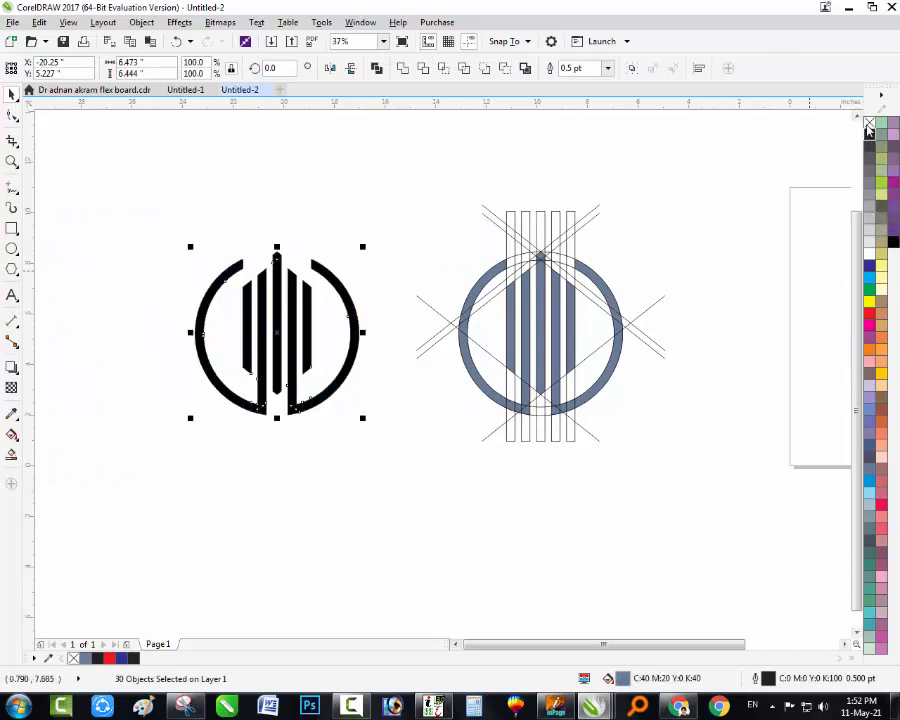
right_click(893, 243)
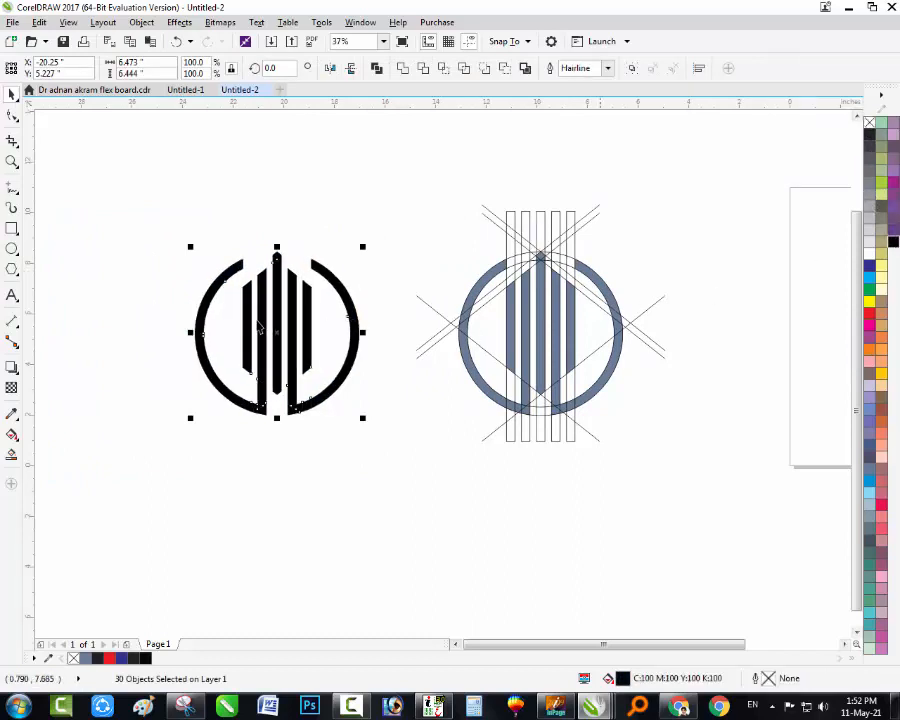
Group the black logo pieces and move the group farther away to the left of the construction drawing
key(ctrl+g)
click(357, 210)
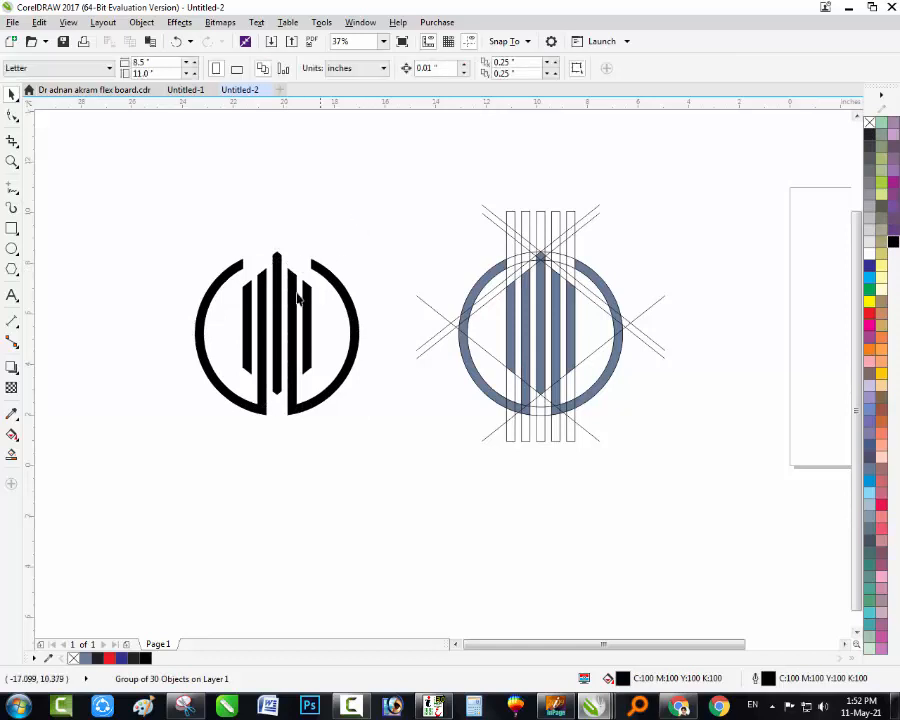
click(292, 302)
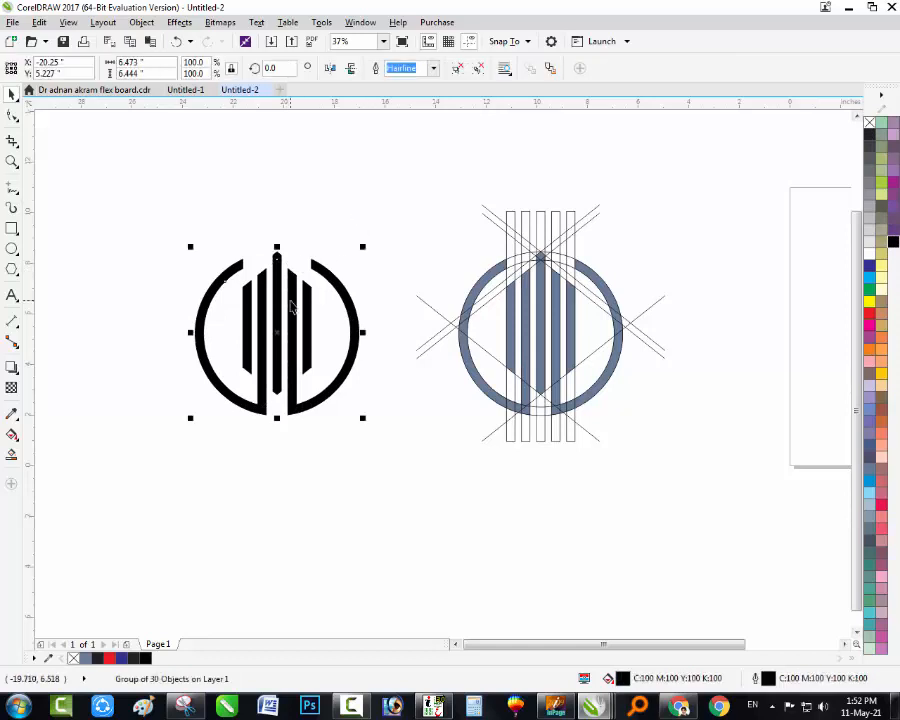
scroll(369, 319, down, 2)
drag(334, 338, 209, 336)
click(350, 333)
click(246, 341)
click(312, 325)
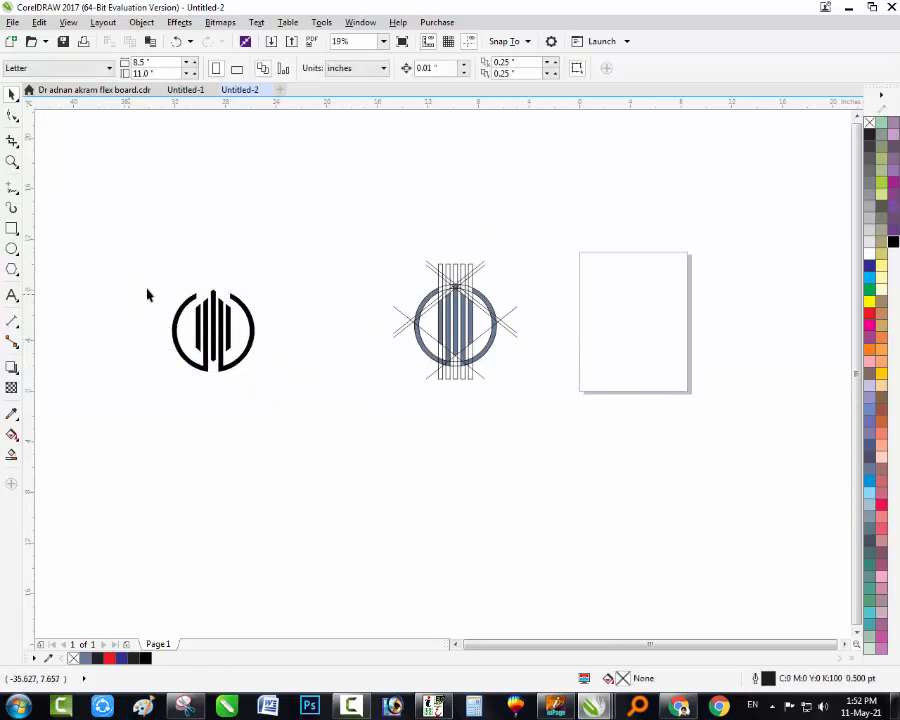
Examine the finished black logo in a full-screen preview
key(z)
drag(124, 263, 291, 400)
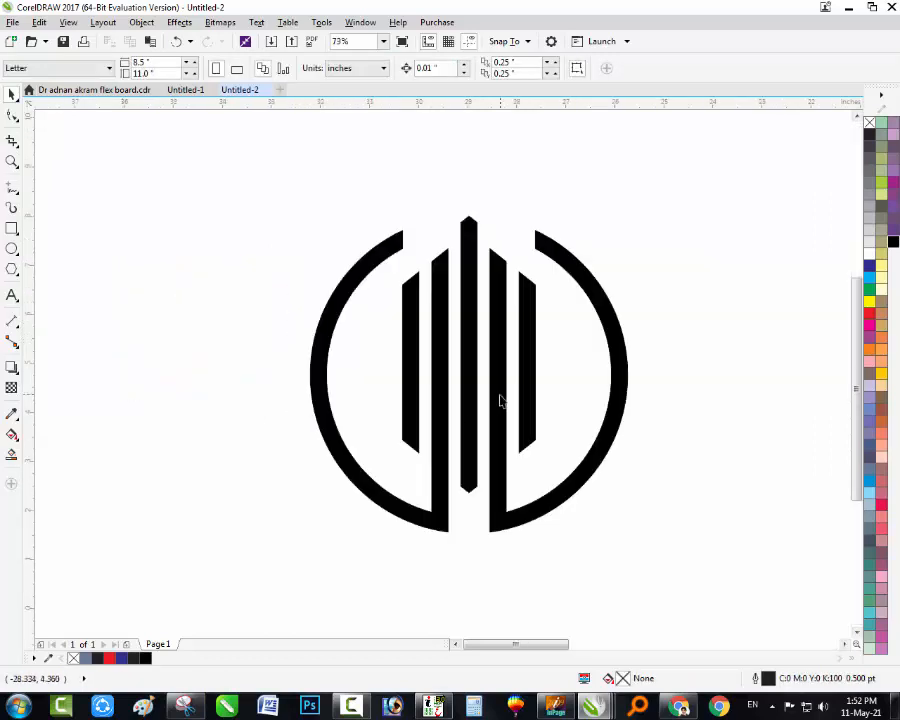
key(F9)
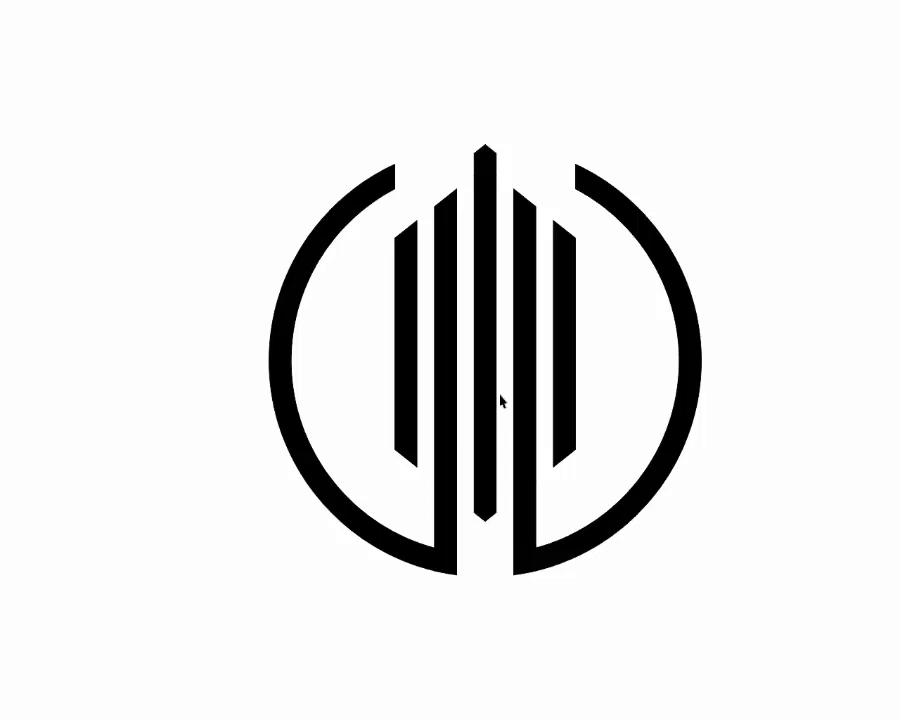
key(F9)
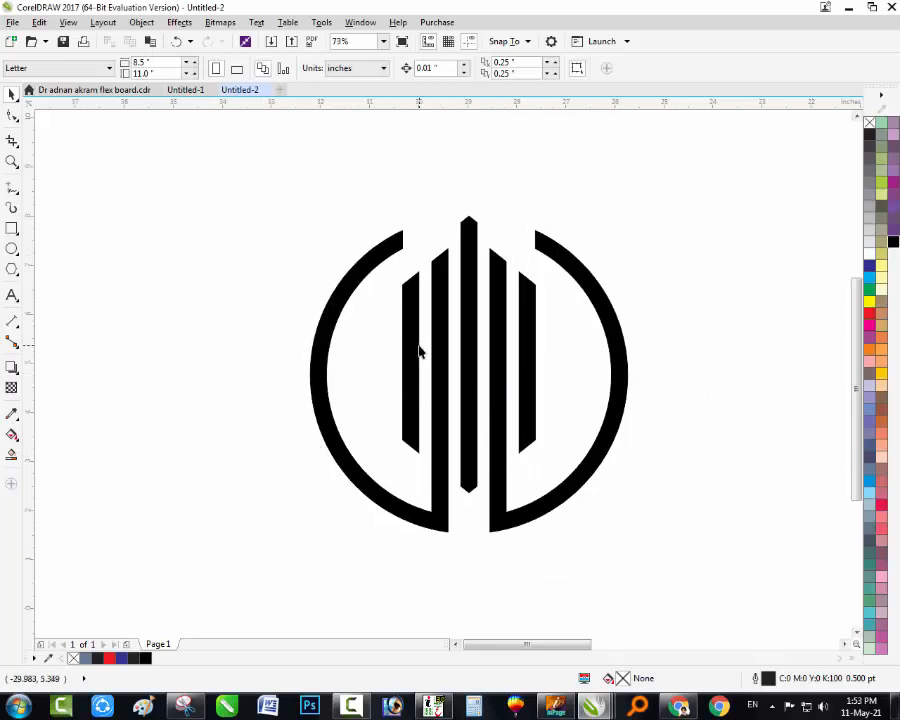
scroll(420, 350, down, 2)
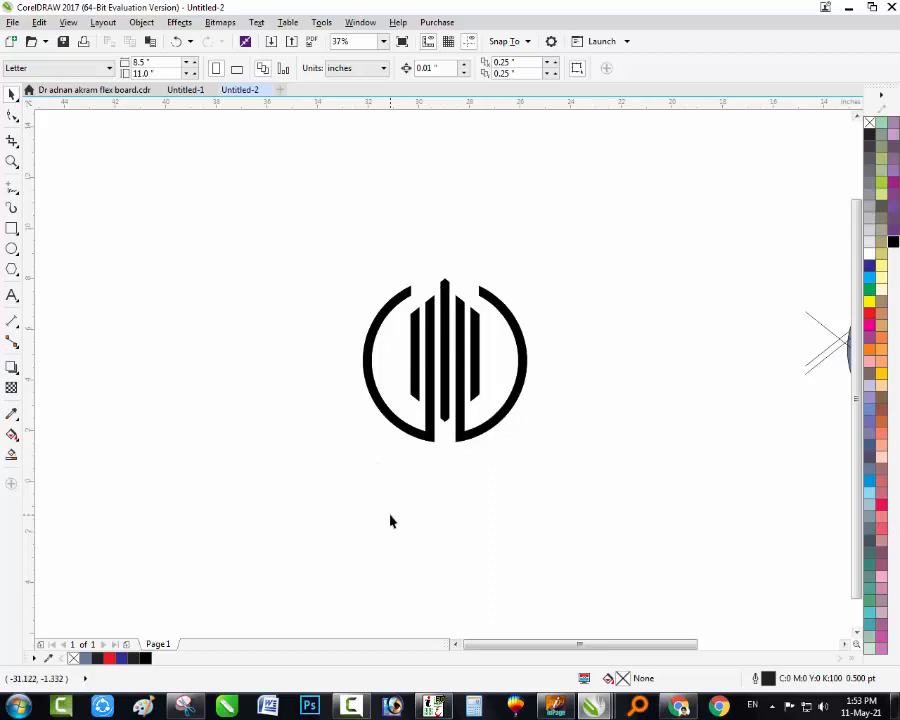
Draw a nearly square rectangle about 7.4 by 7.2 inches beside the black logo, overlapping its left edge
scroll(408, 490, down, 2)
drag(360, 531, 472, 414)
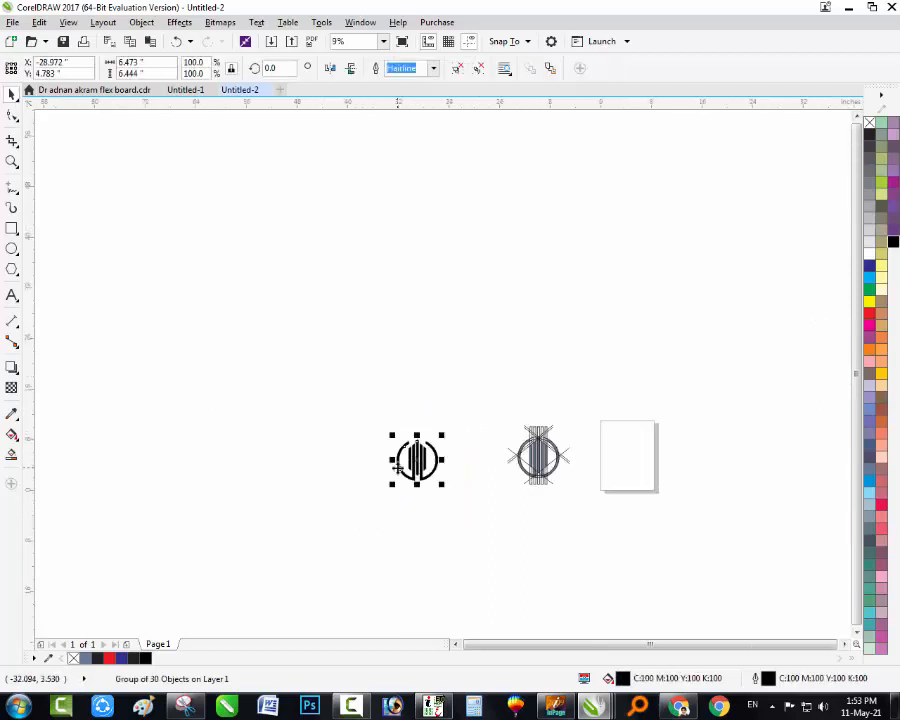
key(shift+F2)
click(326, 450)
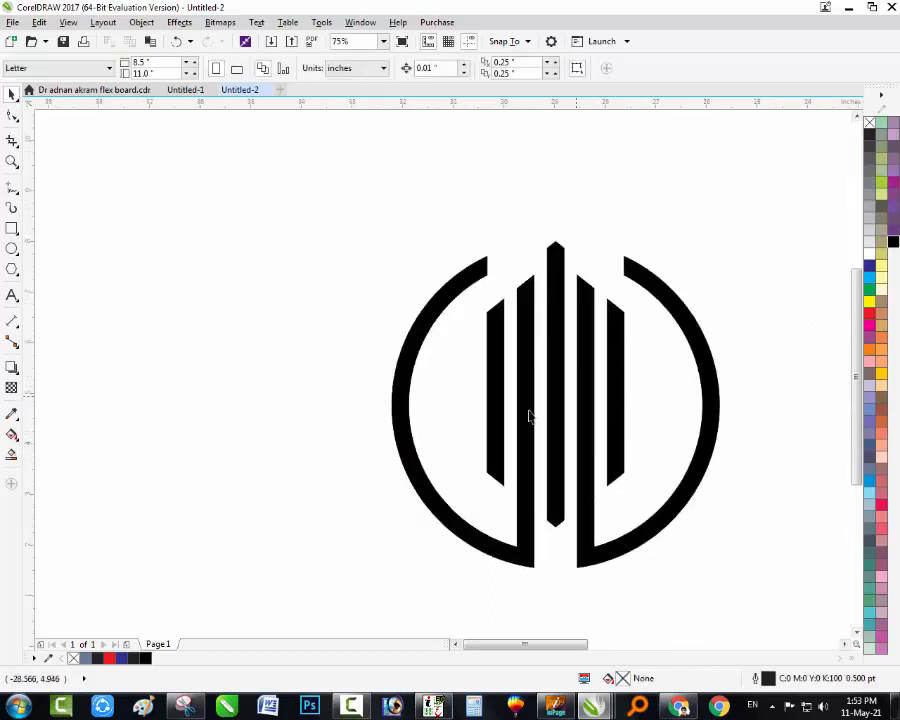
click(13, 228)
drag(76, 201, 455, 568)
key(space)
Scale the logo group down to about 4.34 by 4.32 inches and centre it horizontally and vertically in the rectangle
drag(777, 181, 379, 580)
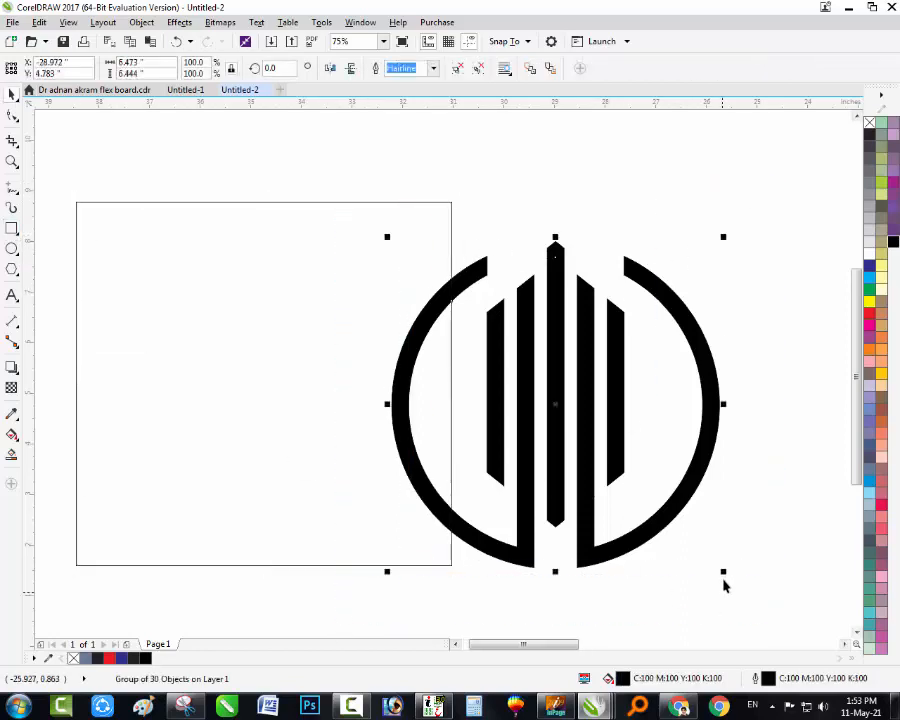
drag(725, 572, 618, 458)
shift+click(378, 458)
key(c)
key(e)
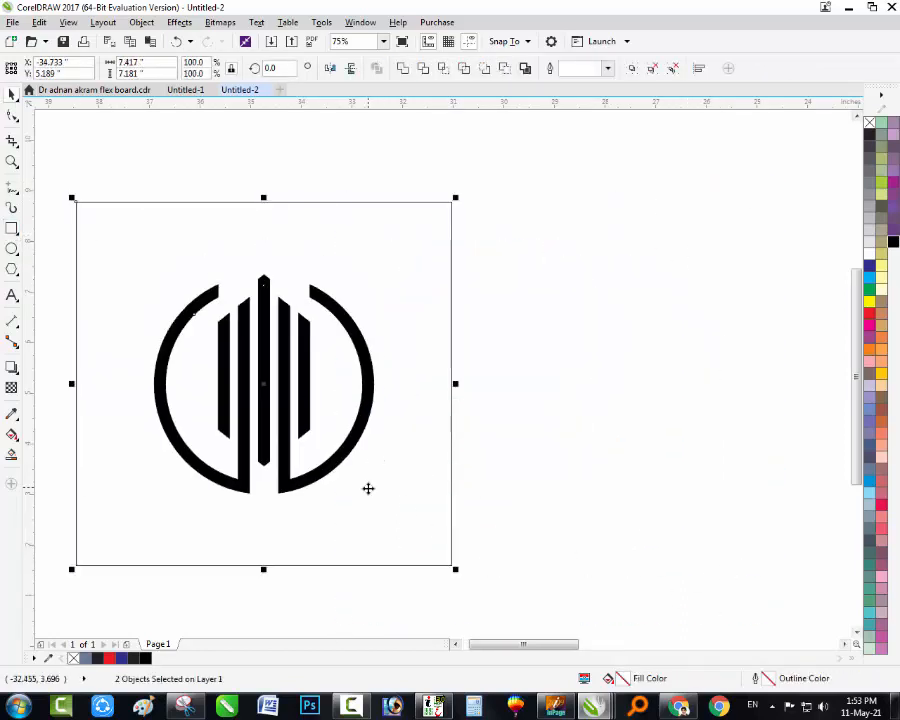
Ungroup the logo pieces inside the rectangle and weld them into a single curve
shift+click(369, 488)
click(455, 71)
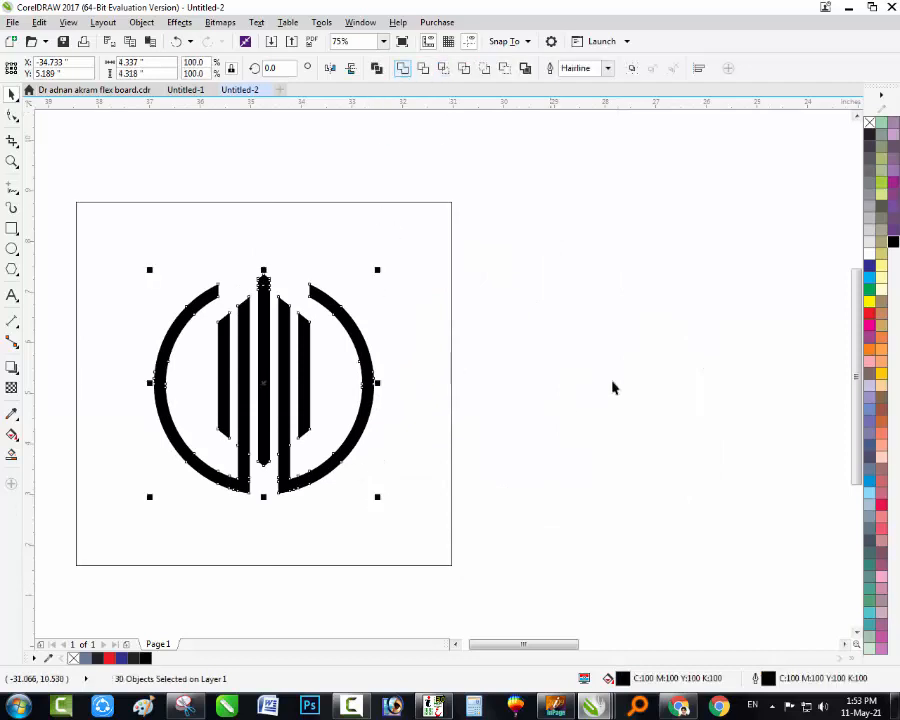
click(442, 256)
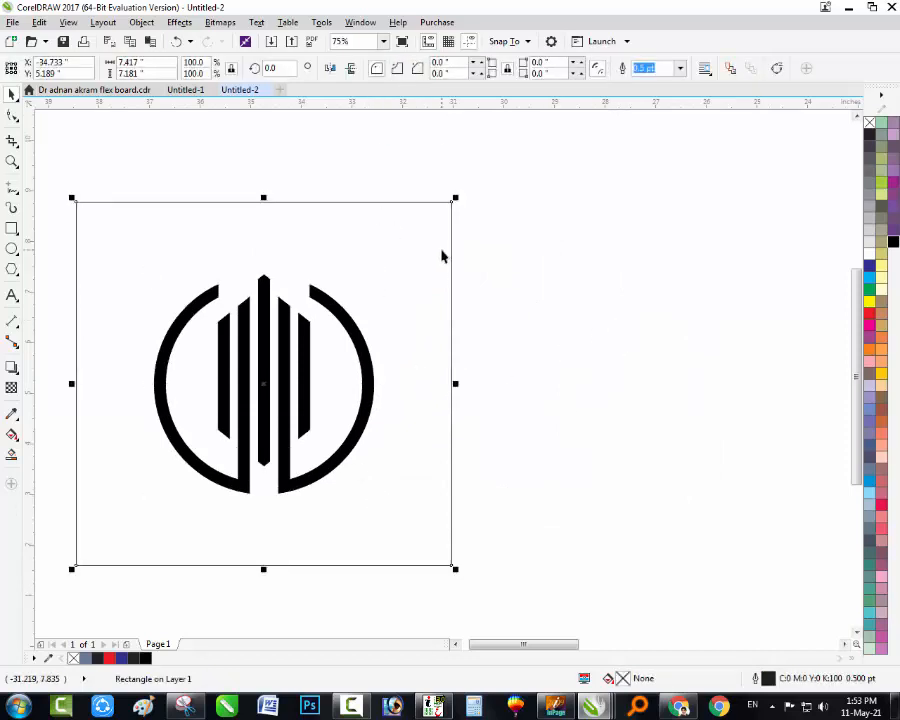
click(308, 436)
click(411, 355)
click(283, 349)
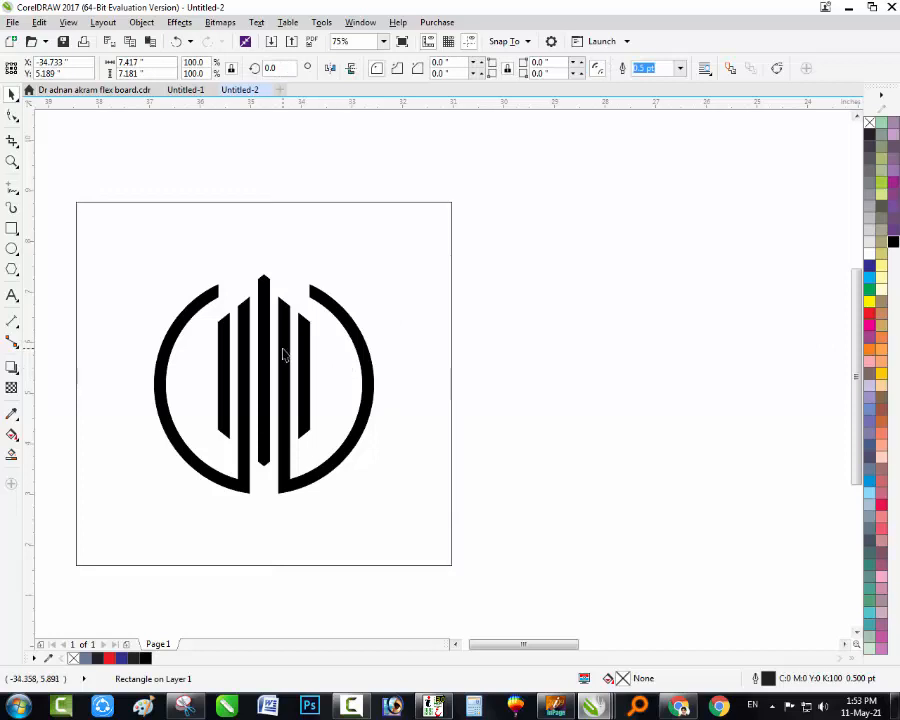
Apply a linear fountain fill to the logo, running diagonally downward from black to golden yellow
key(g)
drag(258, 354, 313, 457)
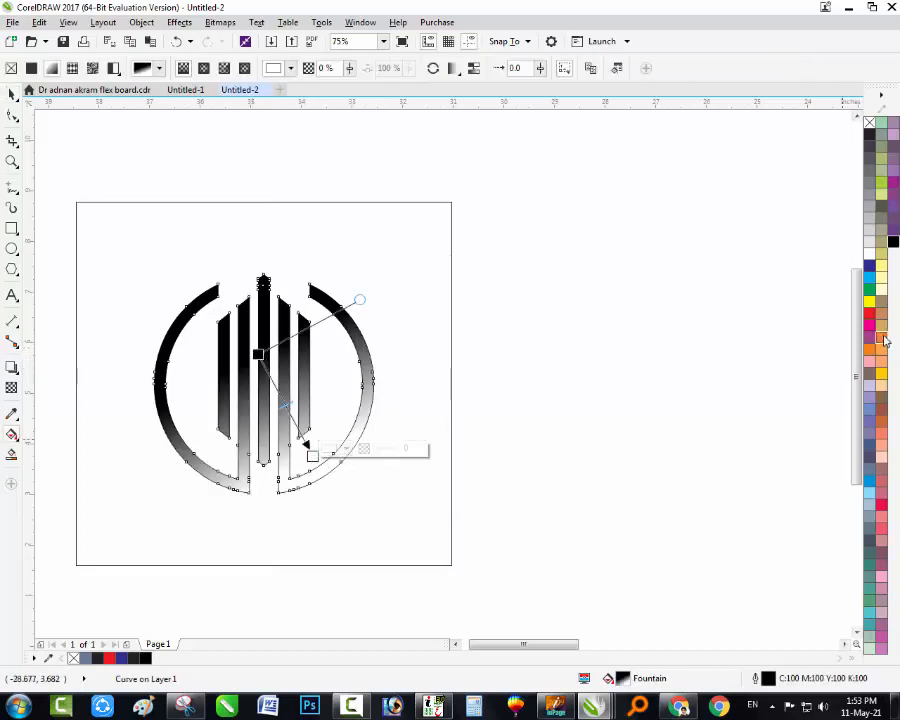
click(882, 385)
click(881, 373)
key(space)
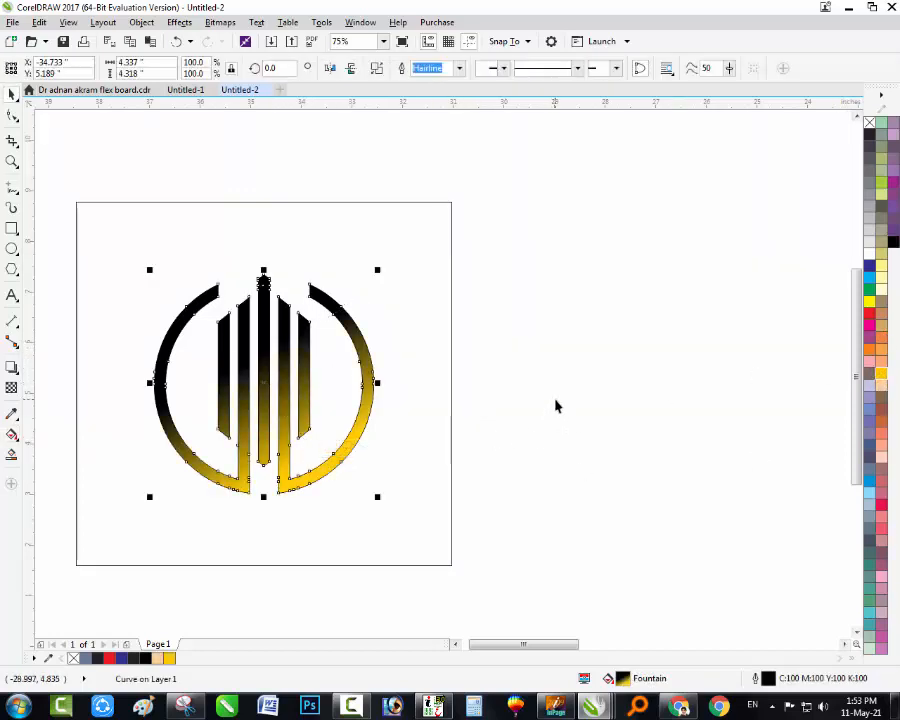
Fill the background rectangle behind the logo with solid black
click(409, 366)
click(409, 366)
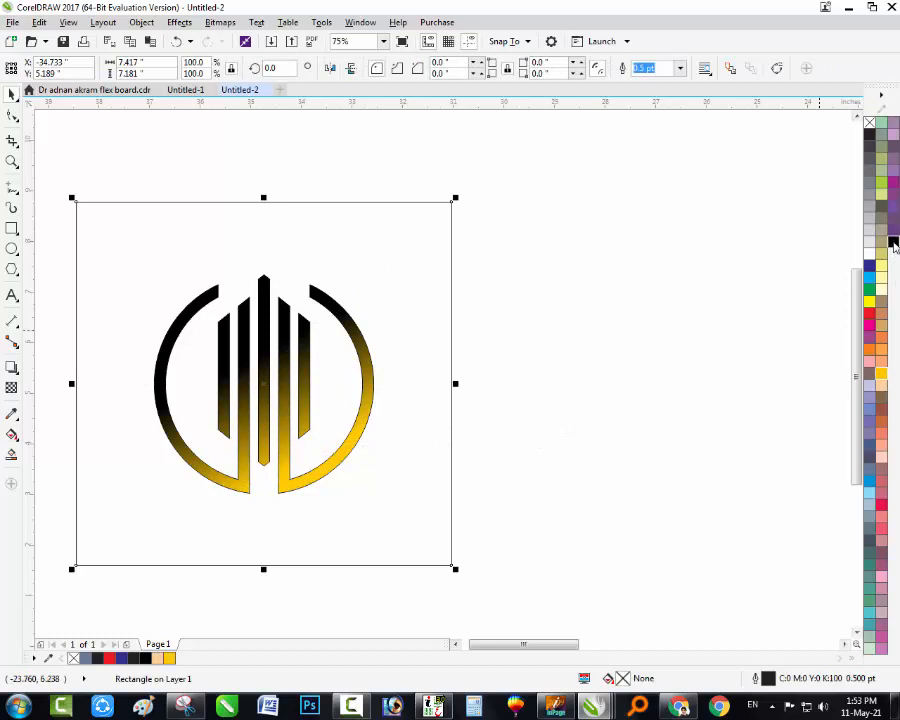
click(893, 243)
click(597, 344)
key(F2)
drag(609, 127, 26, 579)
Change the logo's fill to an elliptical fountain fill, centred on the logo and extended beyond the black rectangle's side
click(406, 436)
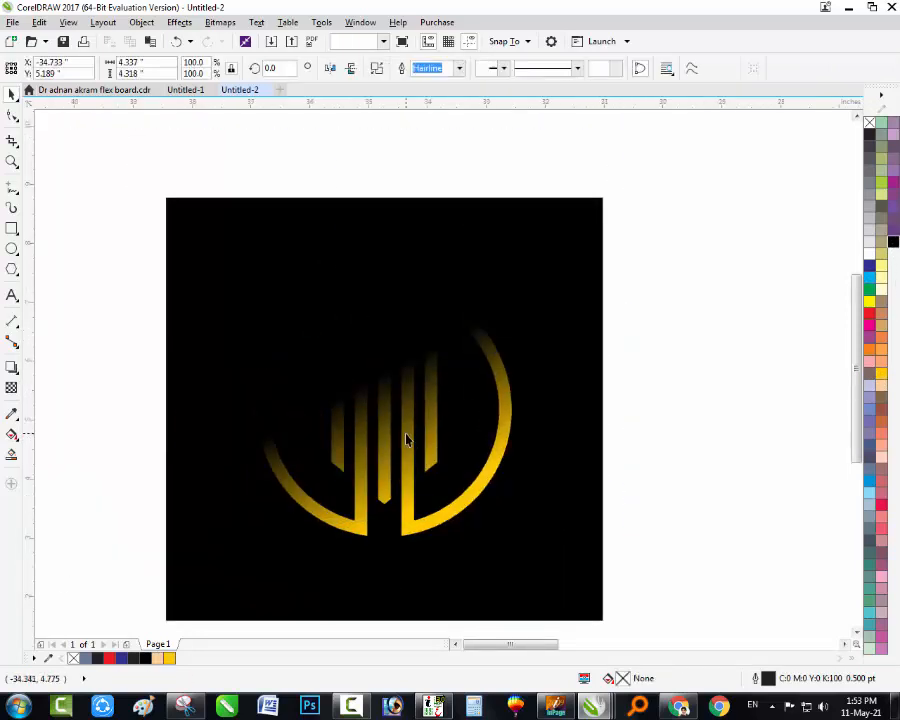
key(g)
click(204, 69)
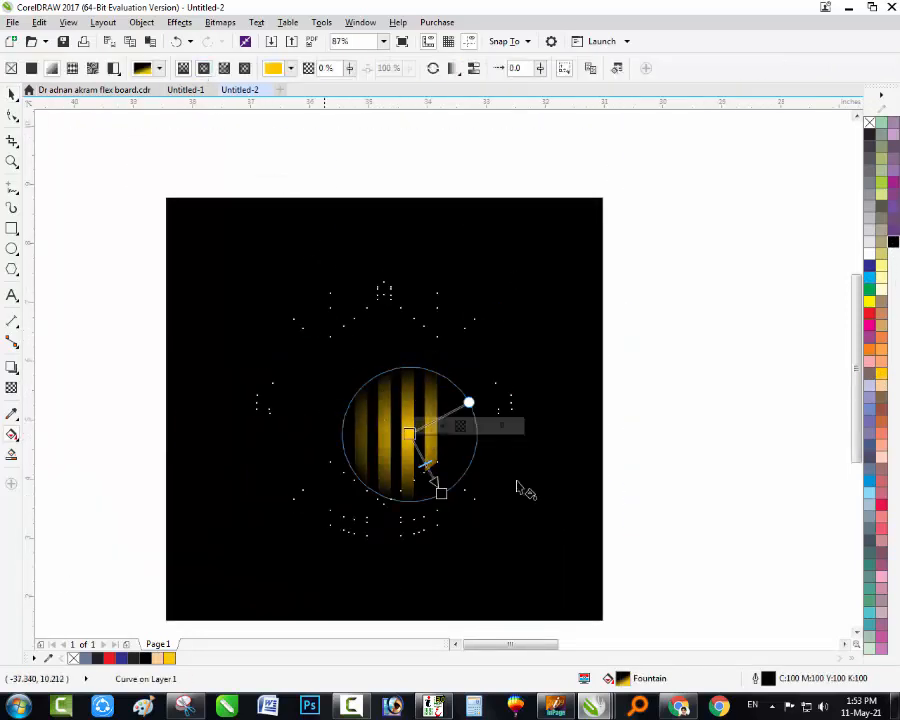
drag(441, 492, 624, 465)
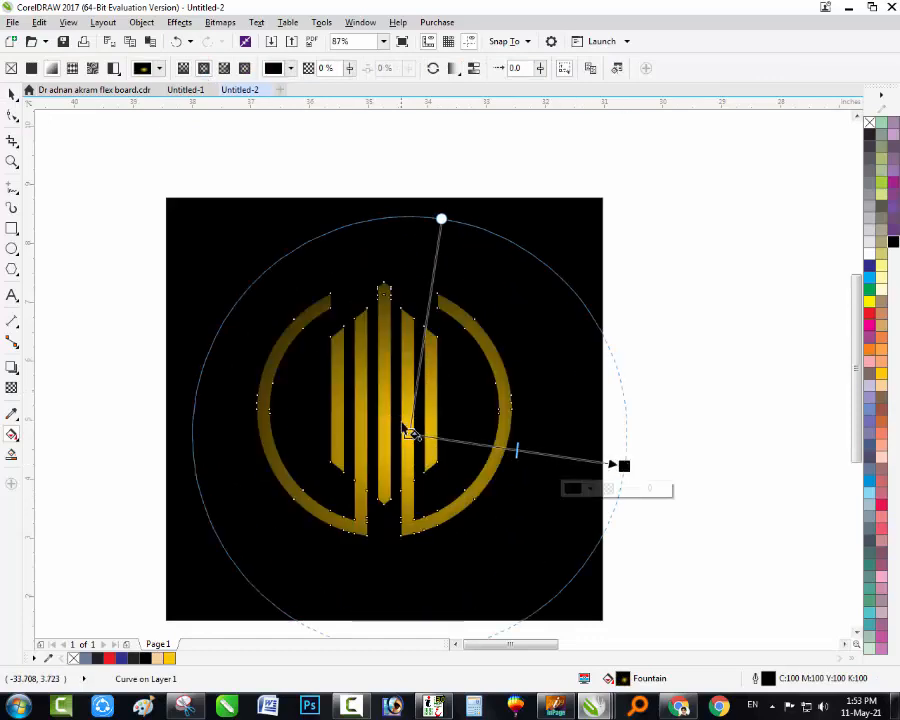
drag(410, 432, 382, 402)
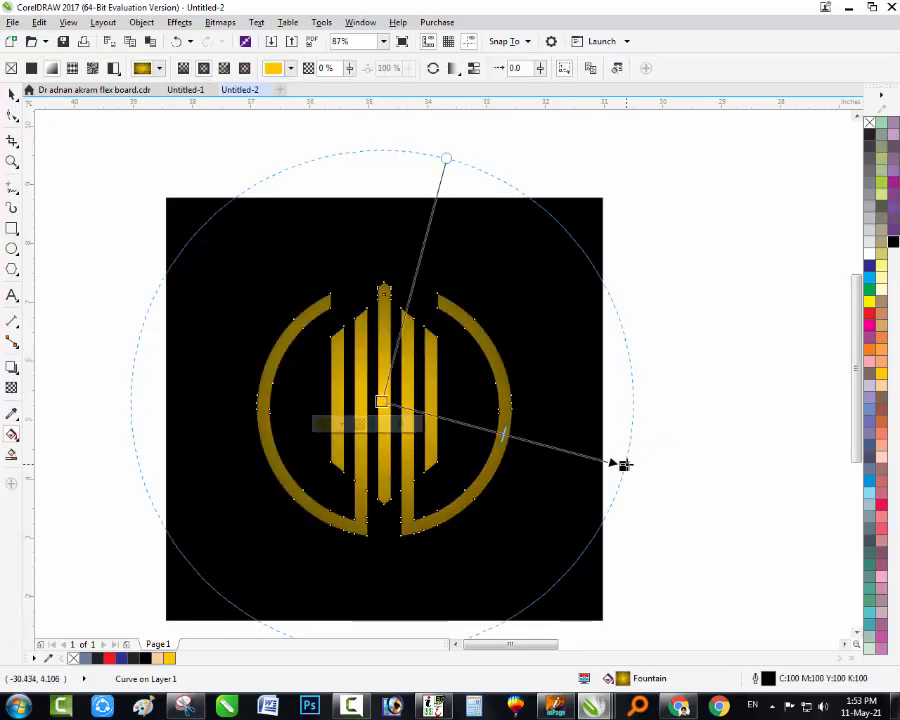
drag(622, 464, 635, 424)
drag(382, 402, 385, 416)
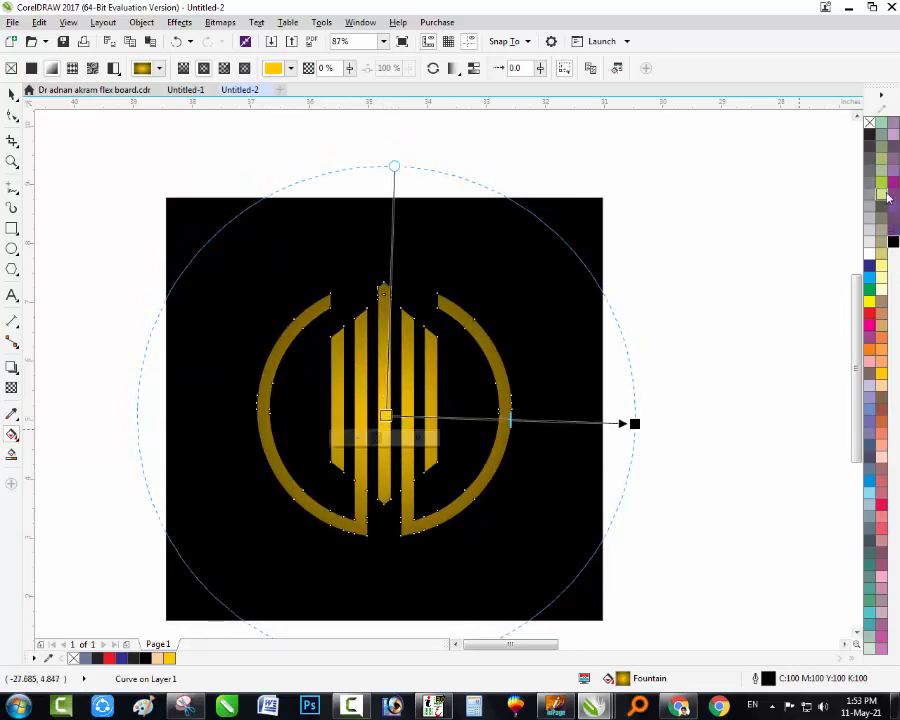
Colour the logo's gradient bright yellow at the centre and golden yellow outside, and shrink its radius to the ring's outer edge
click(882, 275)
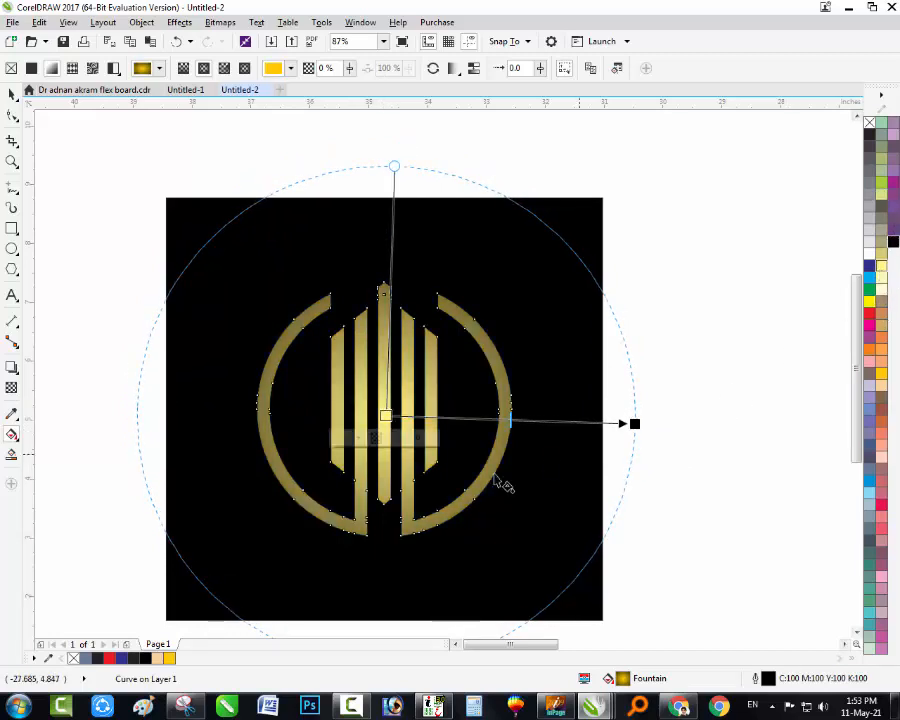
click(884, 374)
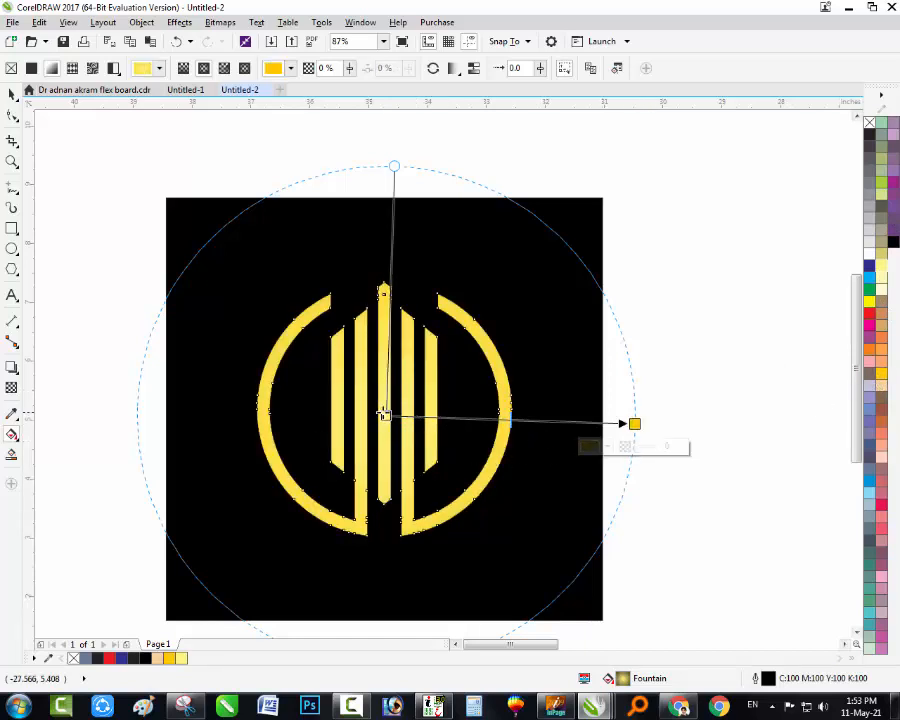
click(871, 308)
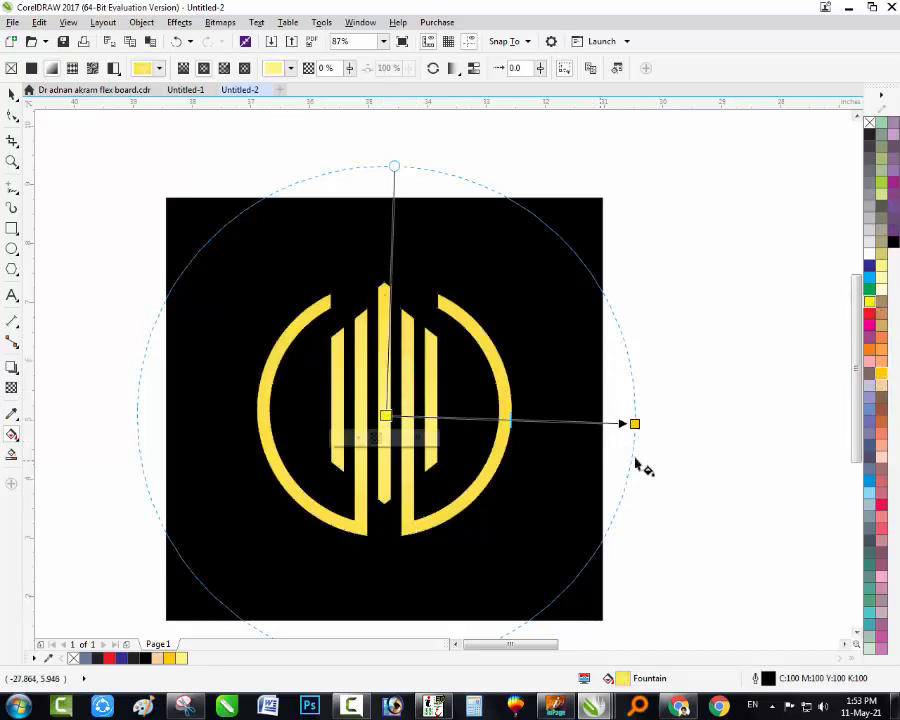
drag(634, 423, 512, 413)
key(space)
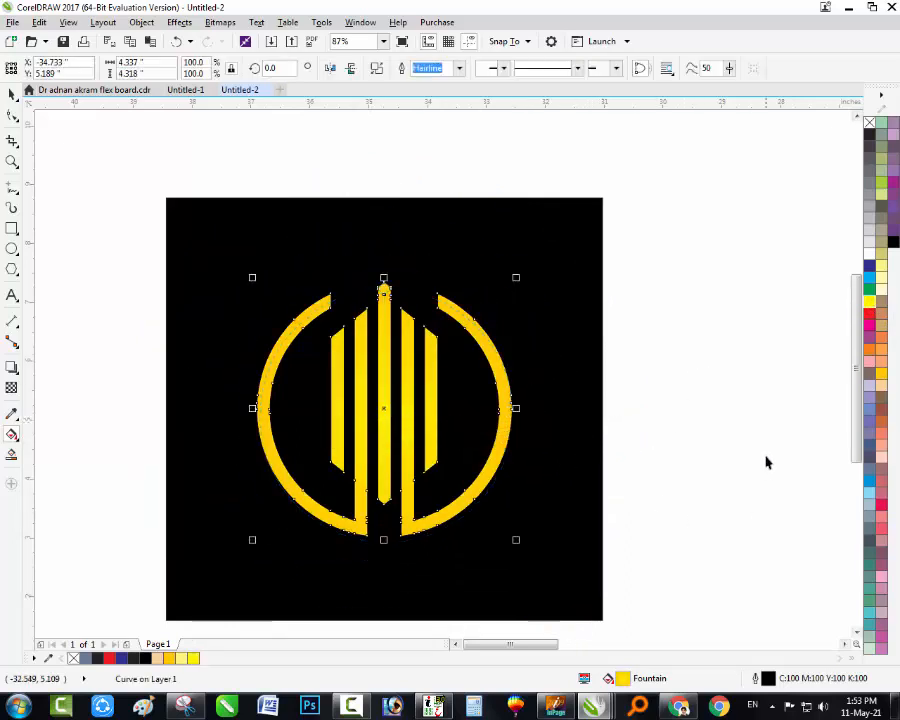
Move the yellow logo straight up within the black rectangle to leave room for text below it
click(640, 488)
click(517, 412)
click(681, 332)
click(405, 395)
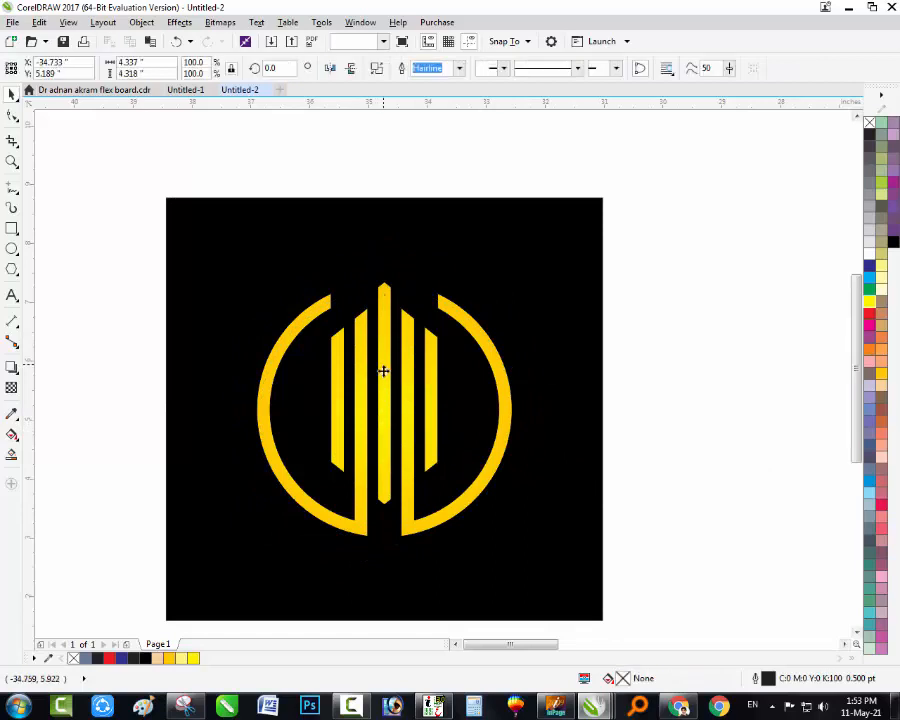
drag(383, 372, 390, 348)
click(731, 438)
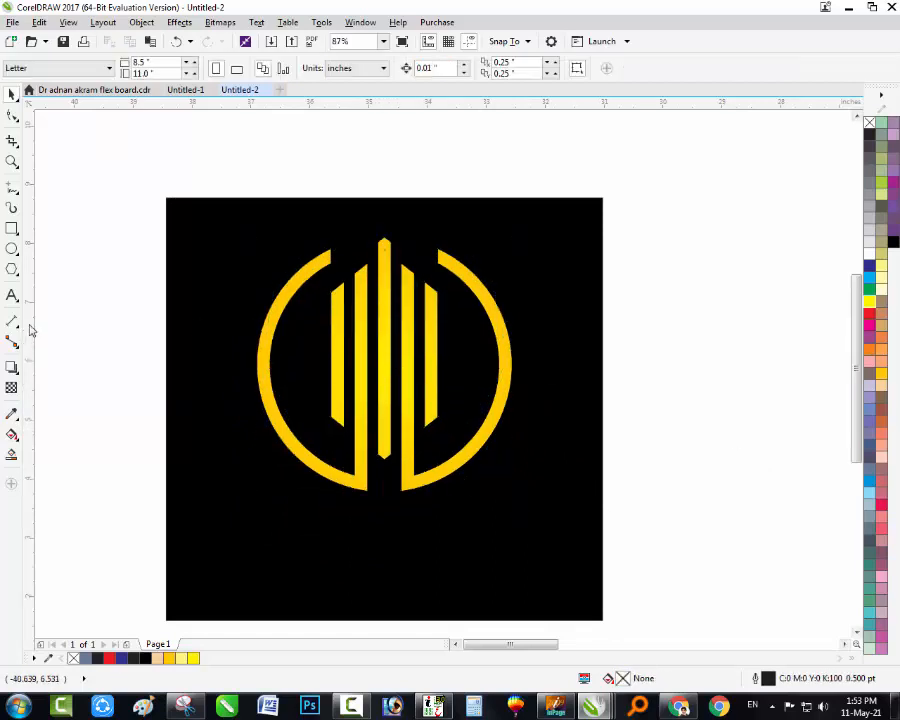
Add the artistic text "goodefforts" beside the black rectangle in 24 pt Arial
click(12, 294)
click(95, 460)
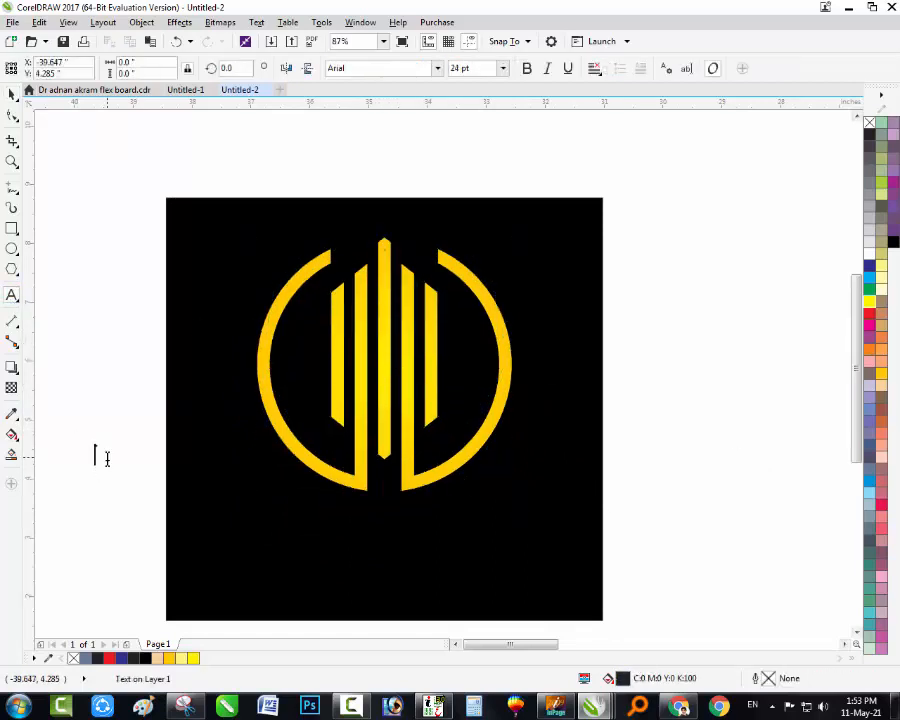
text(gOO)
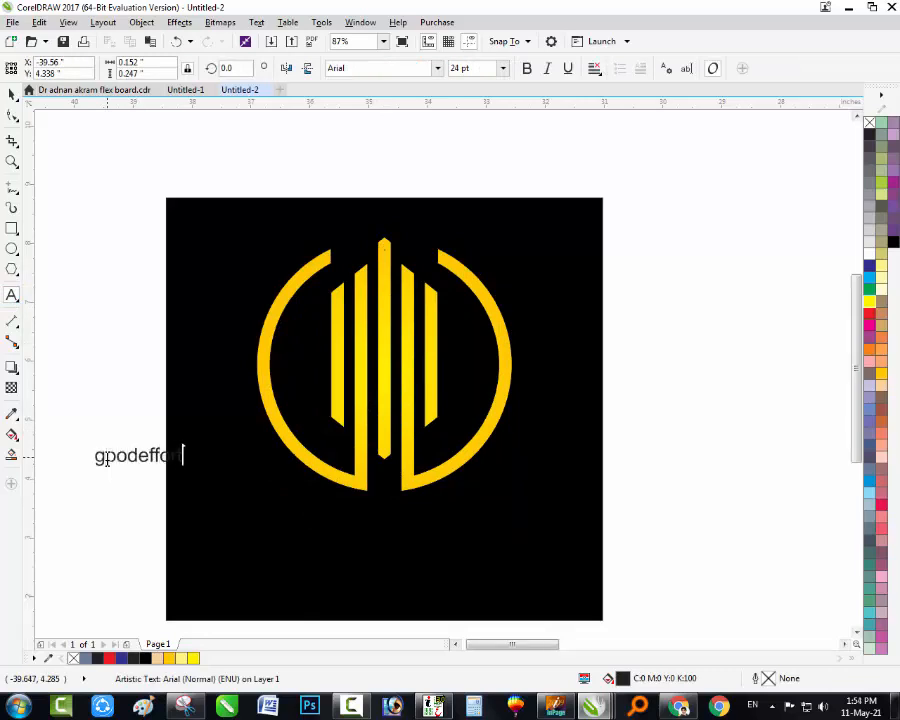
Make the "good" part of the text bold and convert the whole text to uppercase
drag(140, 456, 195, 457)
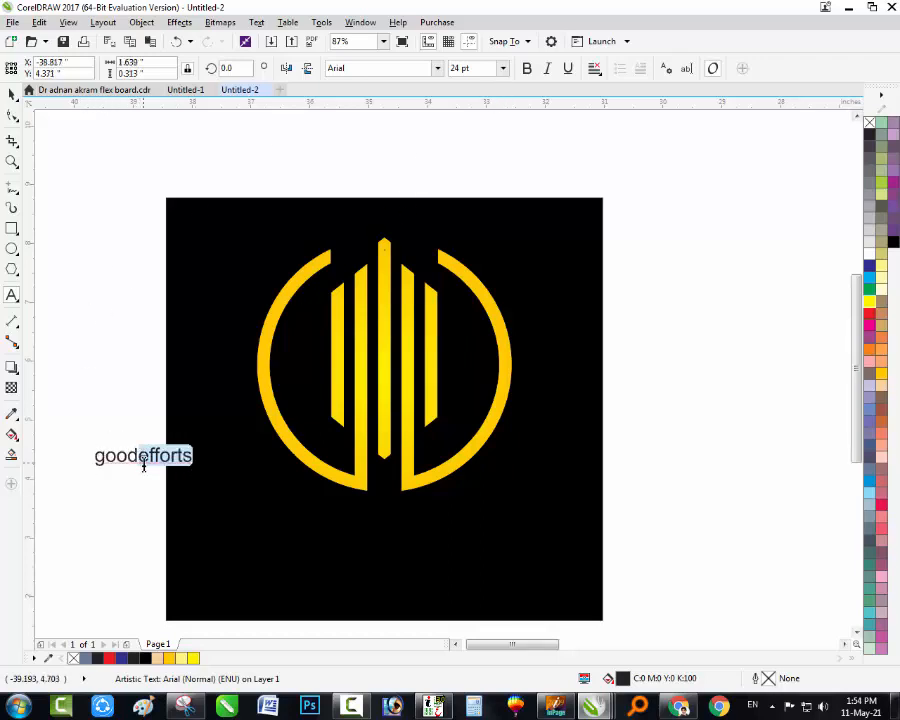
drag(142, 453, 74, 483)
key(ctrl+b)
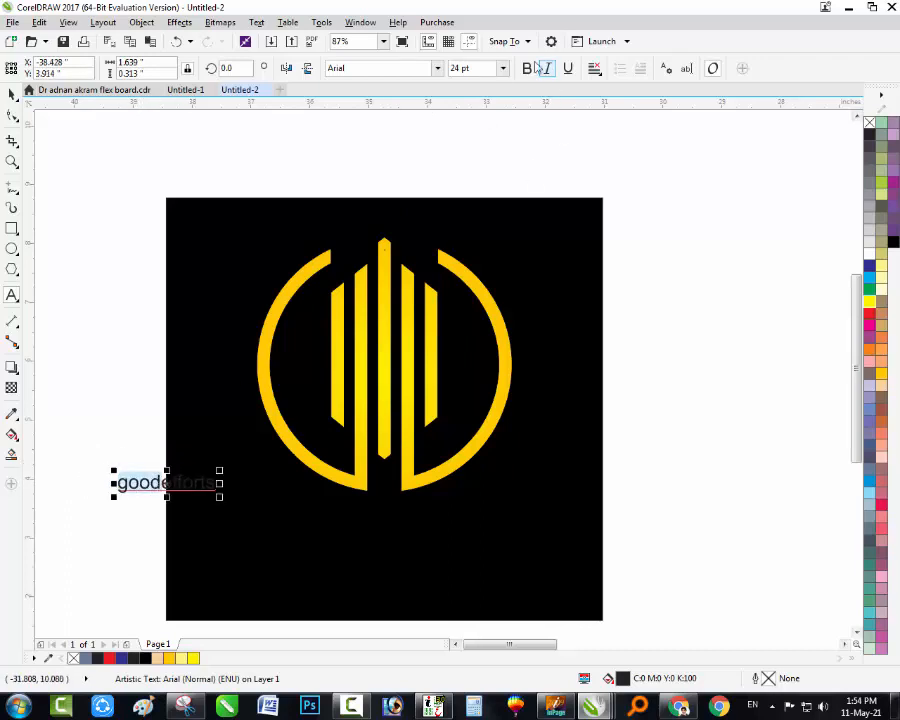
key(shift+F3)
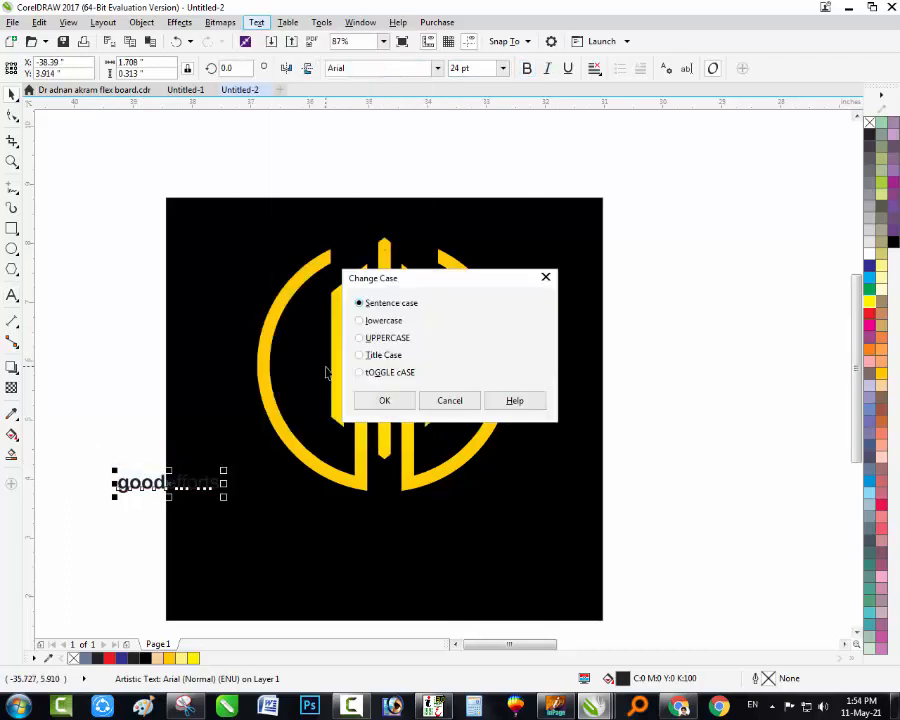
key(u)
key(Return)
Centre the GOODEFFORTS text horizontally on the logo and place it just below the ring
shift+click(343, 484)
key(c)
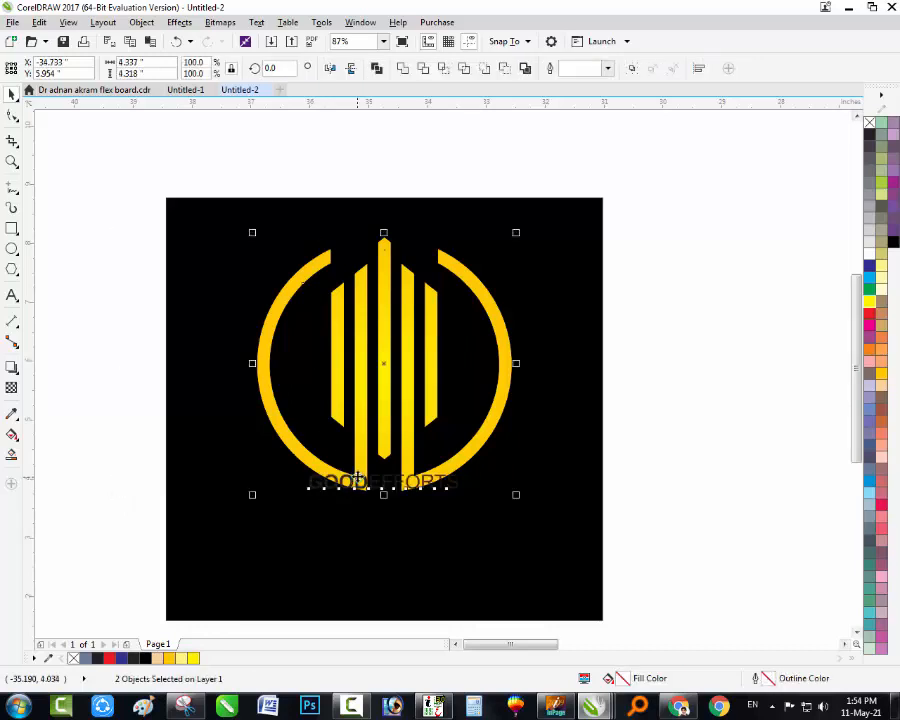
click(371, 484)
drag(371, 484, 371, 514)
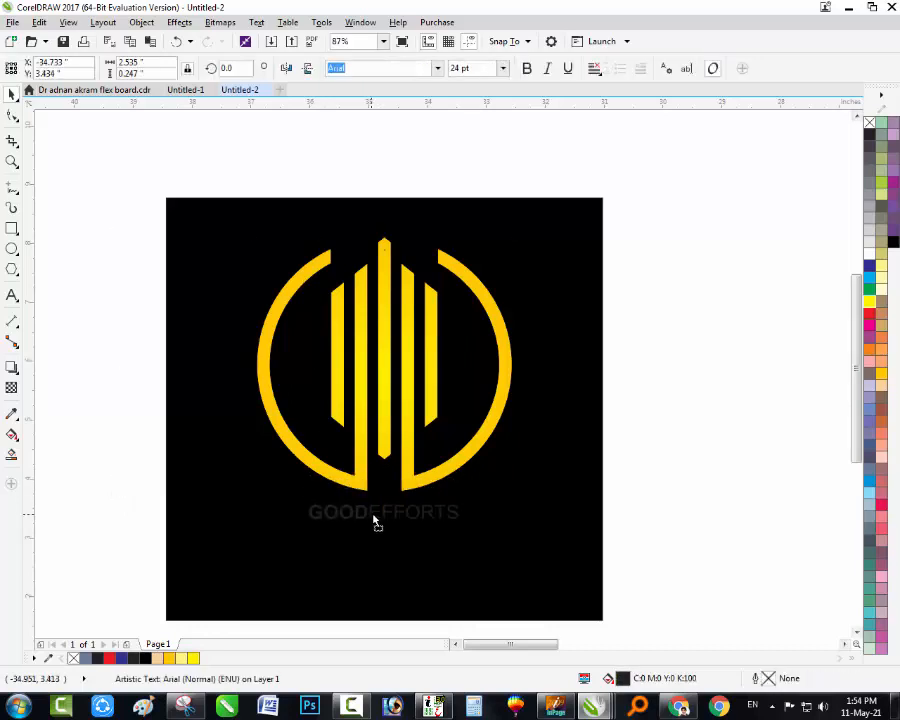
Enlarge the GOODEFFORTS text to about 40.5 pt and change its font to Arial Narrow
drag(467, 522, 518, 556)
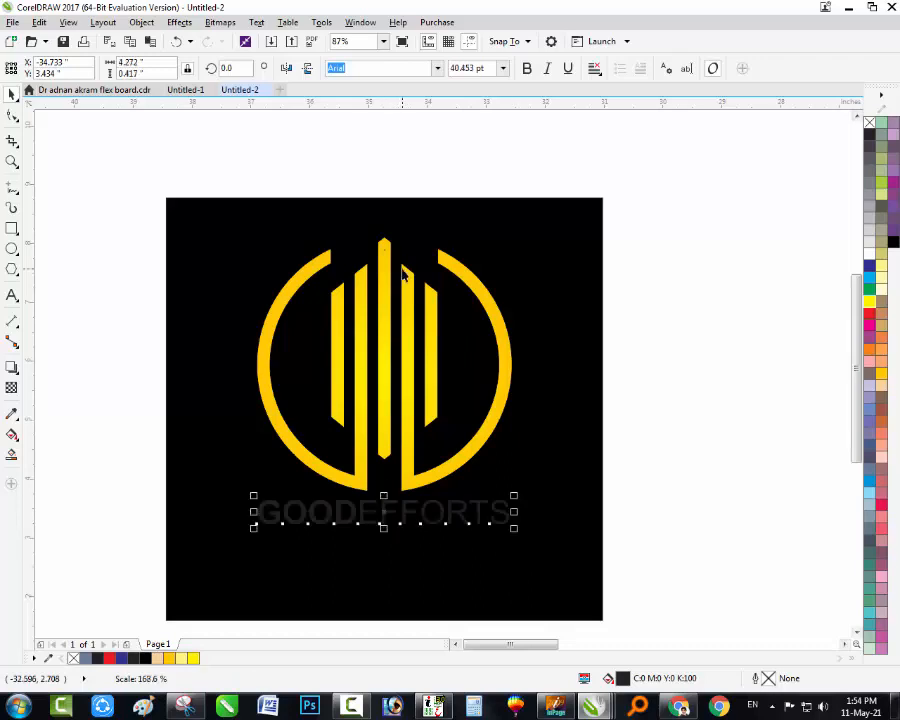
click(438, 68)
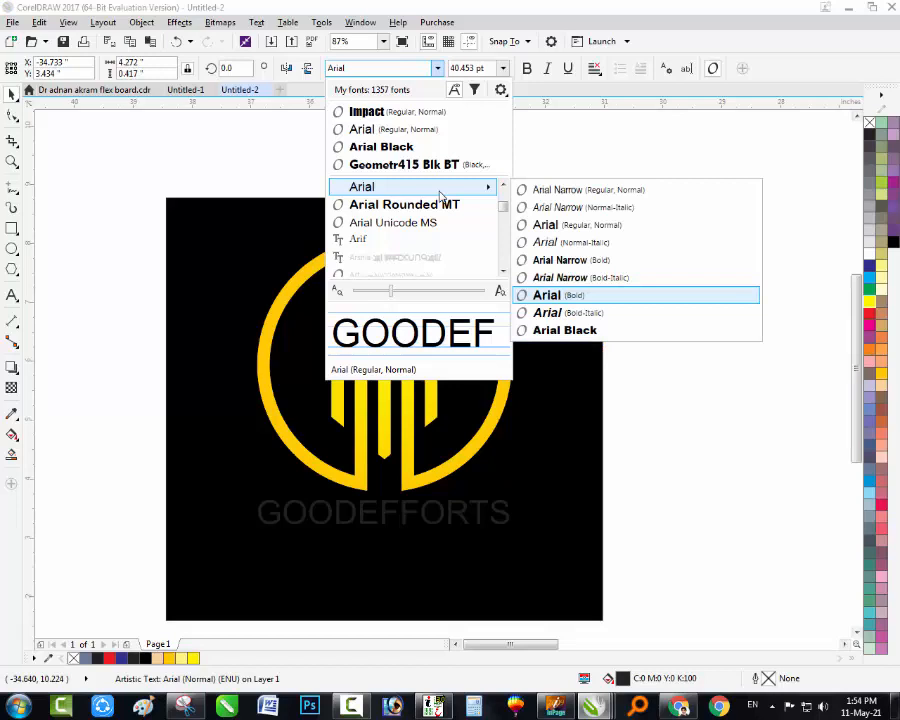
click(568, 259)
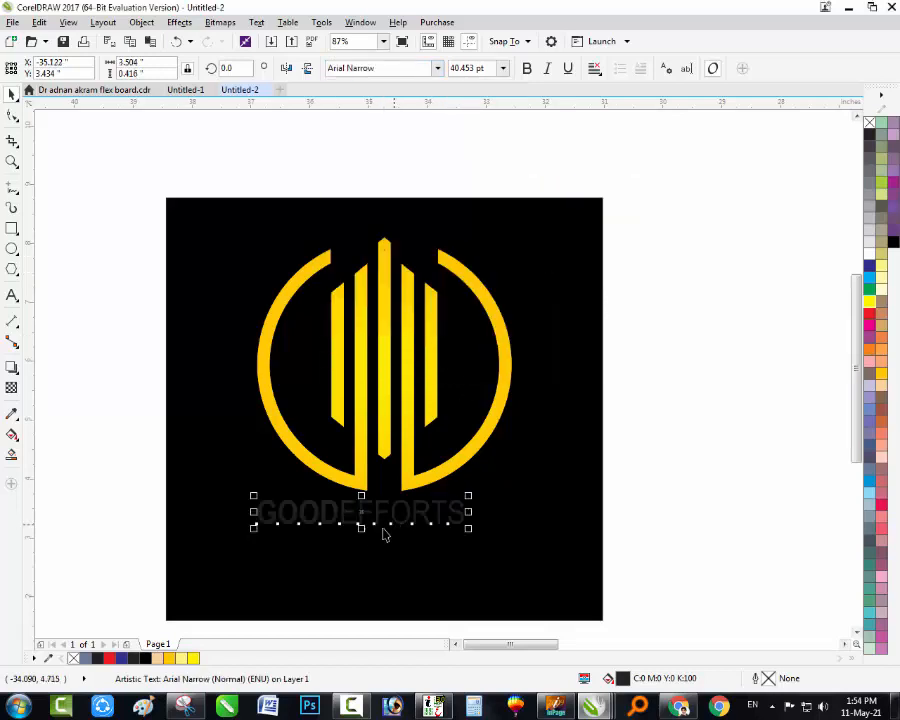
Centre the GOODEFFORTS text horizontally on the logo again, keeping only the text selected
shift+click(423, 479)
key(c)
shift+click(423, 479)
Copy the logo's yellow-gold fountain fill to the GOODEFFORTS text with Copy Properties From
key(alt+e)
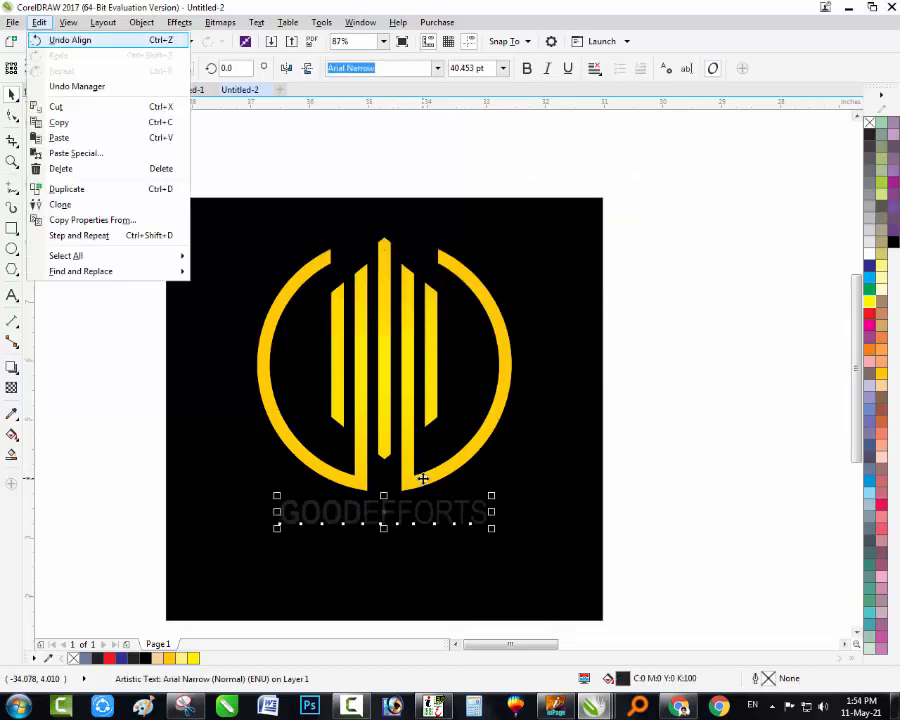
key(m)
click(439, 386)
click(403, 460)
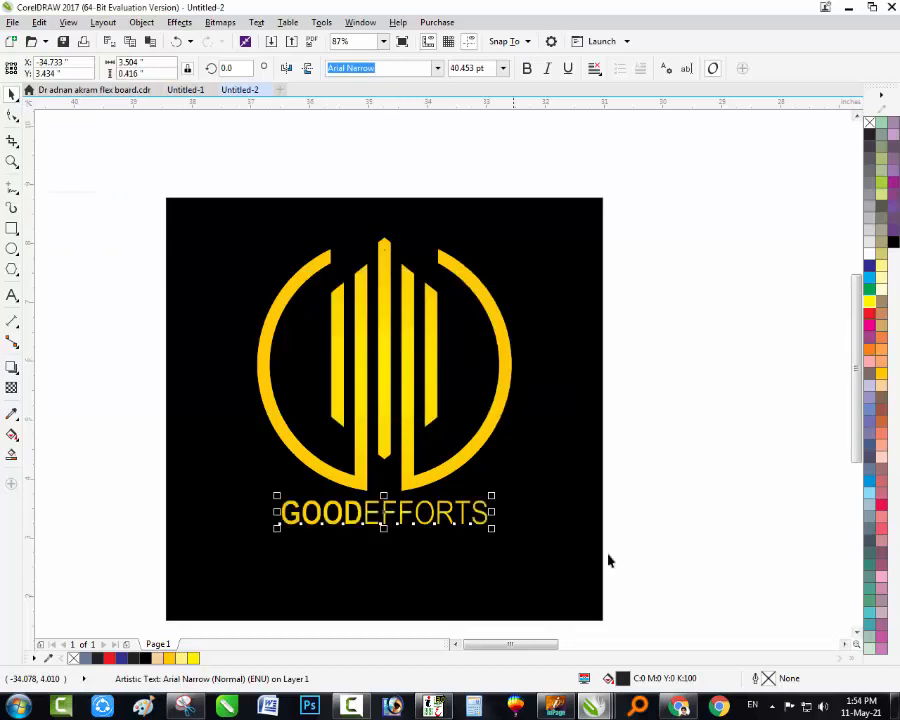
click(609, 559)
Scale the GOODEFFORTS text from its centre to about 52 pt and nudge it down to leave a gap below the ring
click(397, 517)
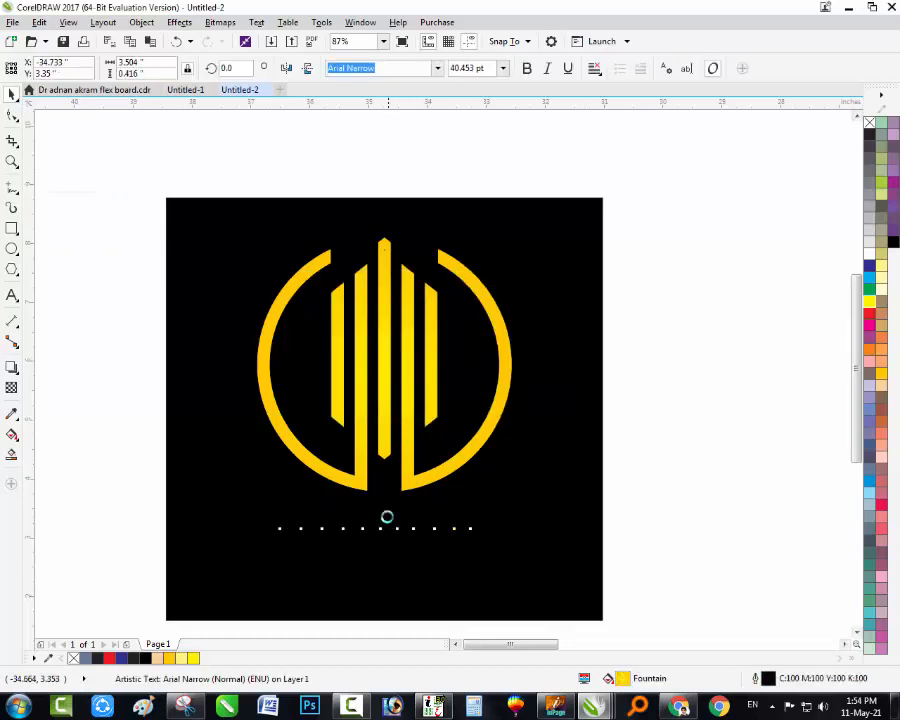
drag(494, 530, 529, 549)
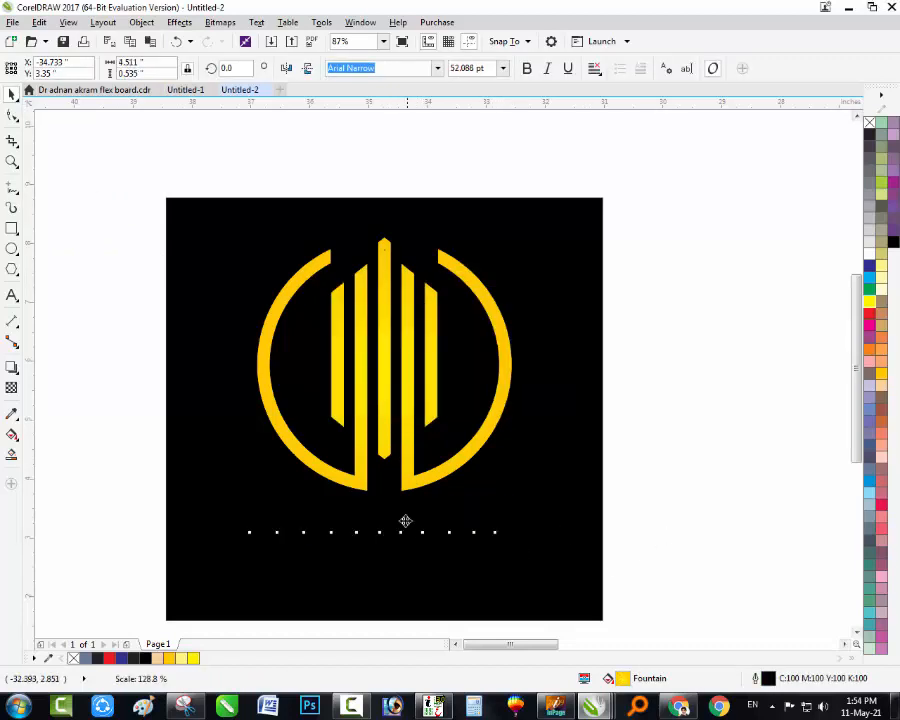
key(Down)
key(Down)
key(Down)
key(Down)
key(Down)
key(Down)
key(Down)
key(Down)
key(Down)
key(Down)
key(Down)
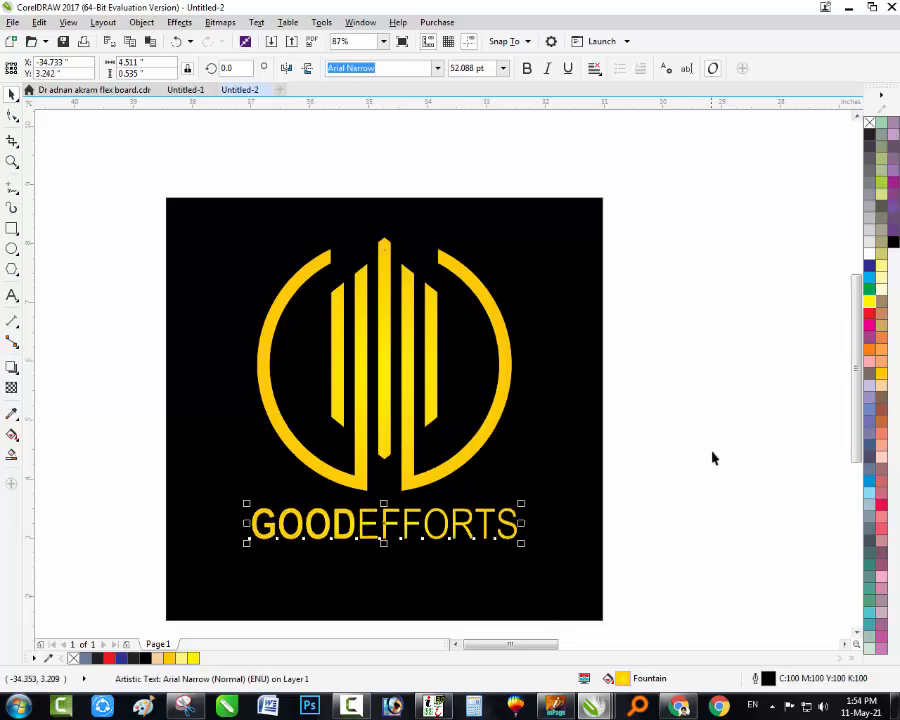
Group the logo with the GOODEFFORTS text and centre the group vertically on the black rectangle
click(711, 458)
drag(707, 195, 146, 575)
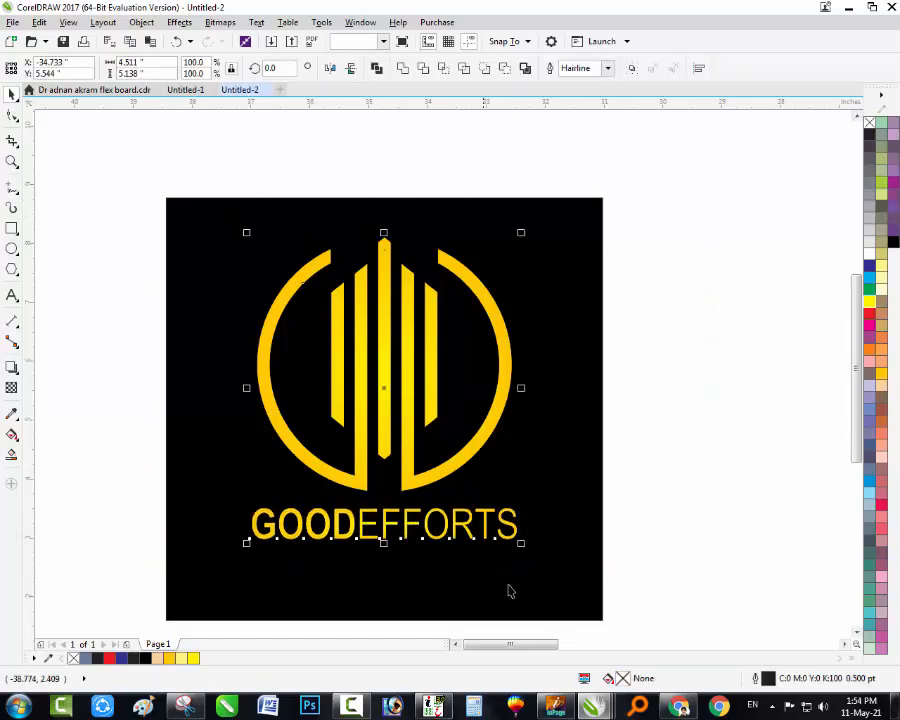
key(ctrl+g)
shift+click(549, 488)
key(e)
click(611, 498)
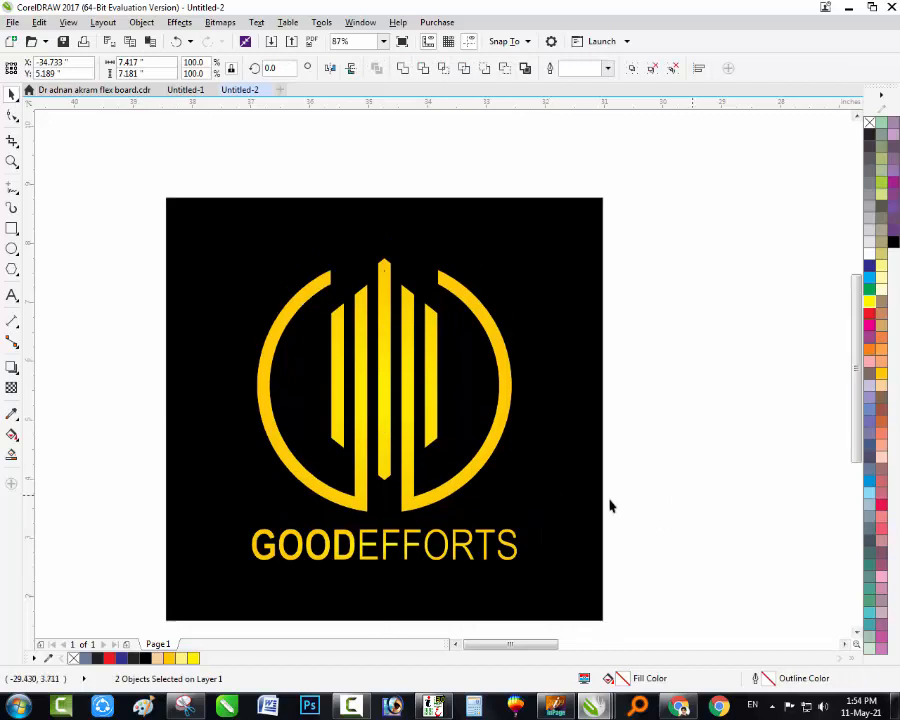
Check the finished logo on its black background in a full-screen preview, with nothing selected
click(569, 486)
key(shift+F2)
key(Escape)
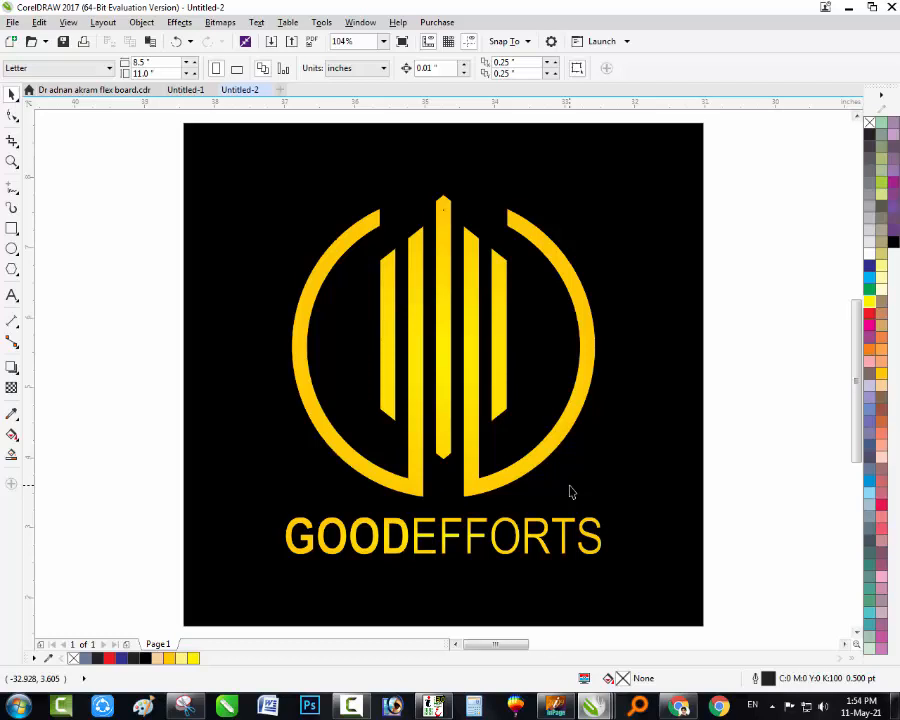
key(F9)
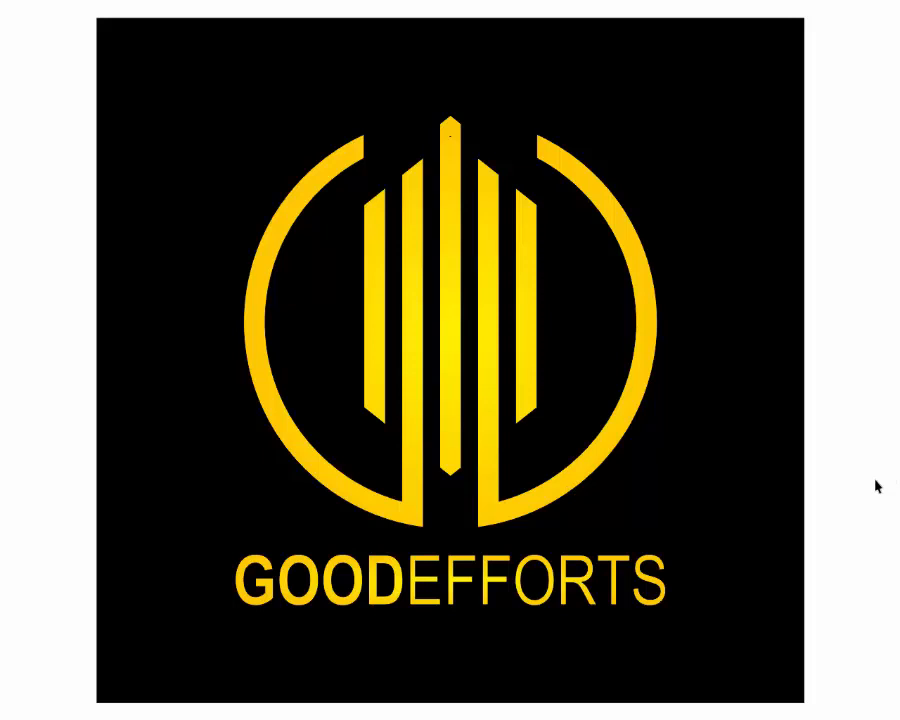
key(Escape)
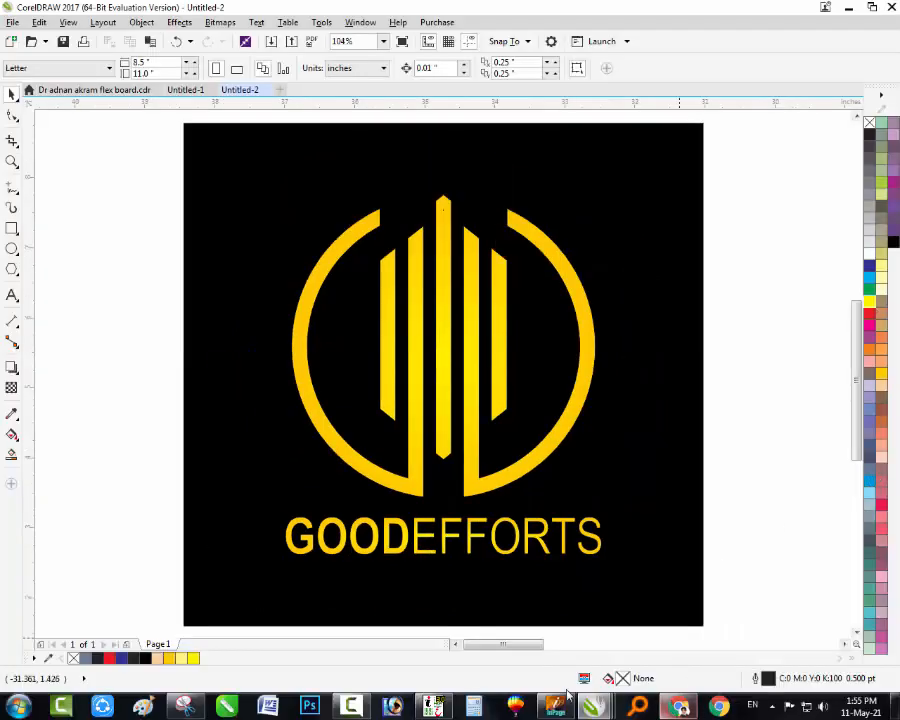